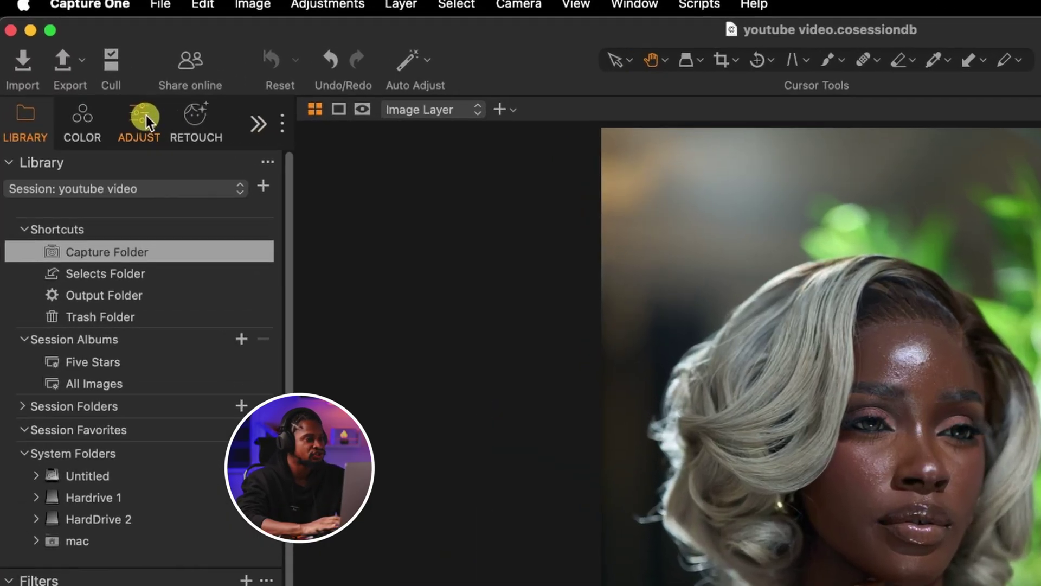
Add a new filled adjustment layer and warm its white balance to 10564 Kelvin.
click(145, 115)
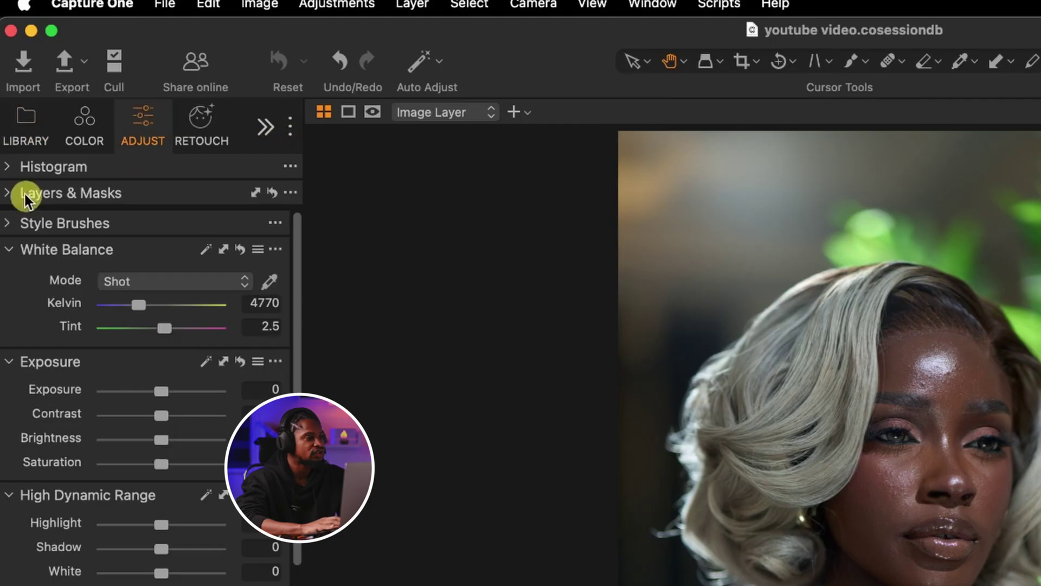
click(9, 194)
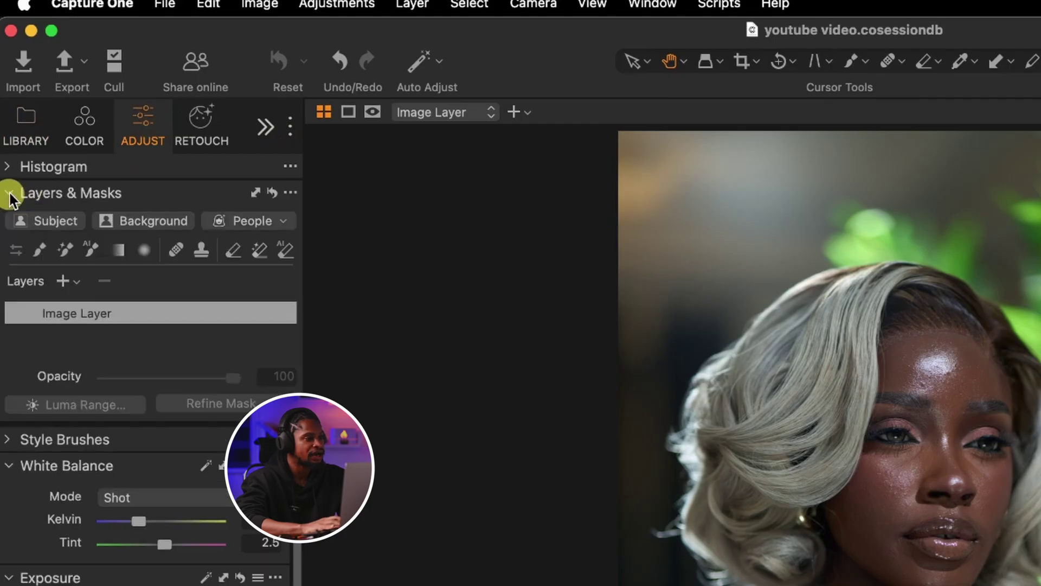
click(74, 282)
click(186, 313)
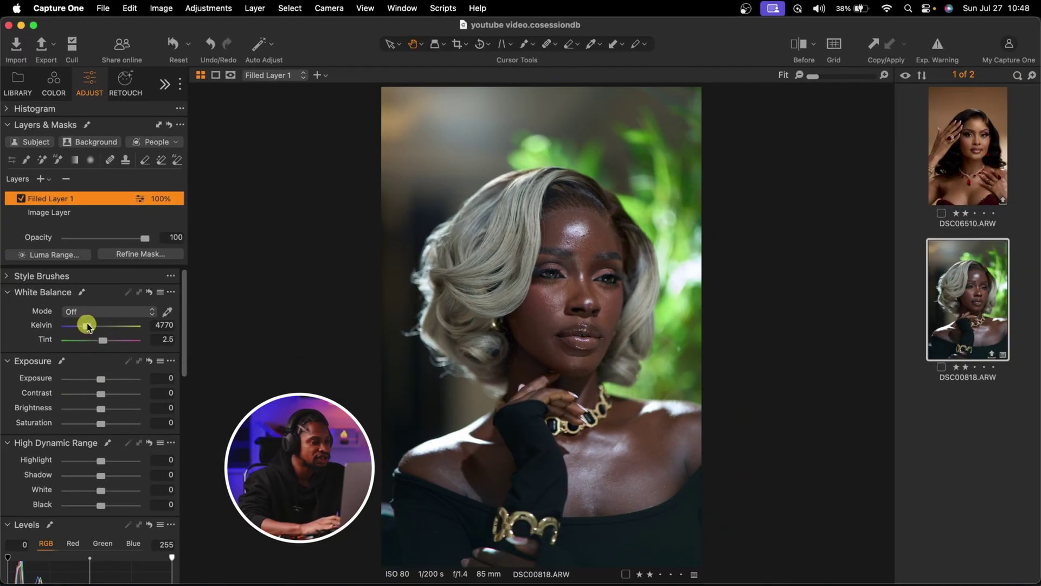
drag(84, 325, 120, 326)
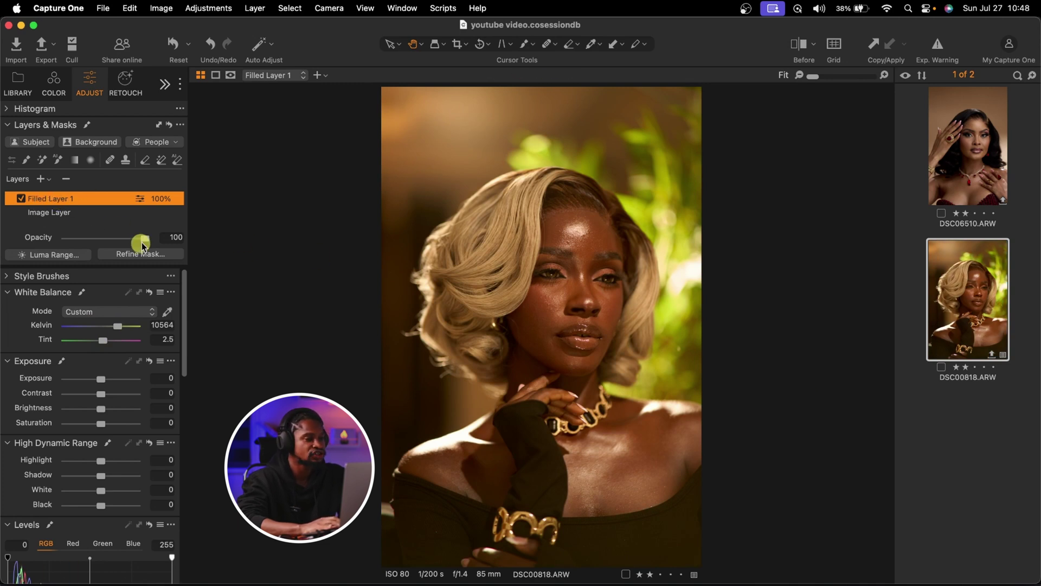
Try the filled layer's opacity at 38, then delete the layer.
drag(145, 239, 112, 244)
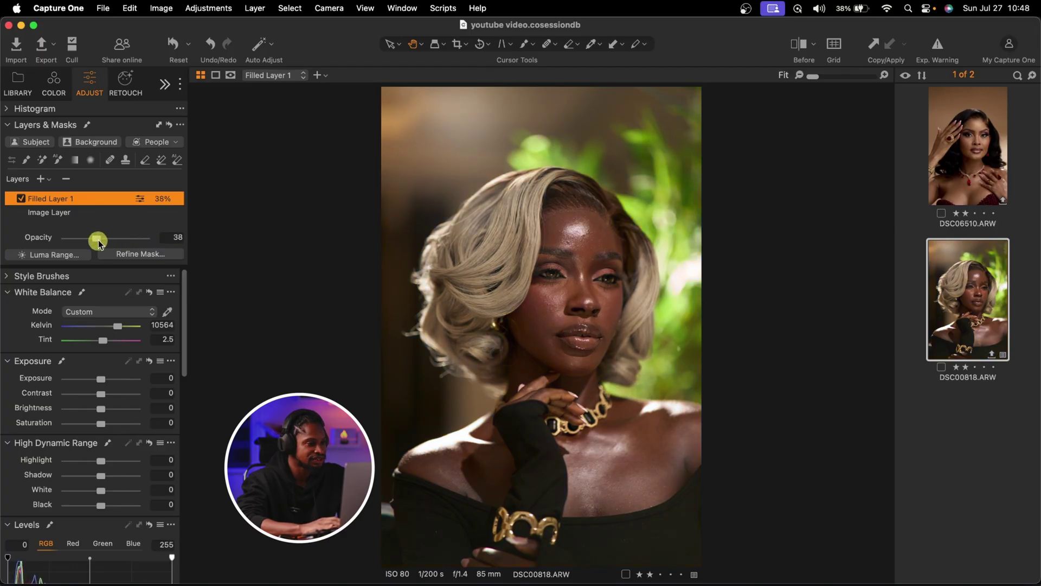
double_click(97, 240)
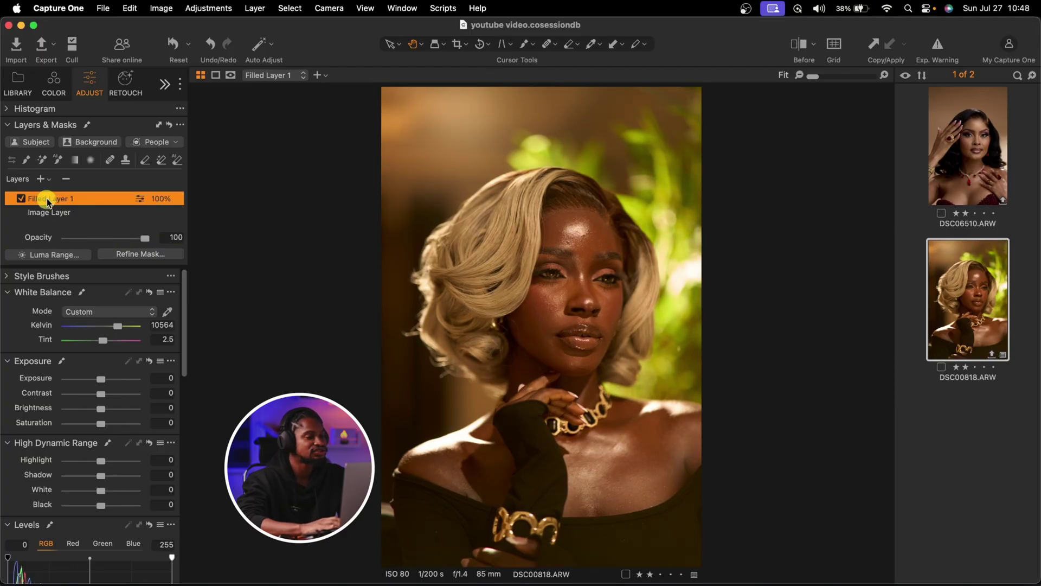
click(68, 179)
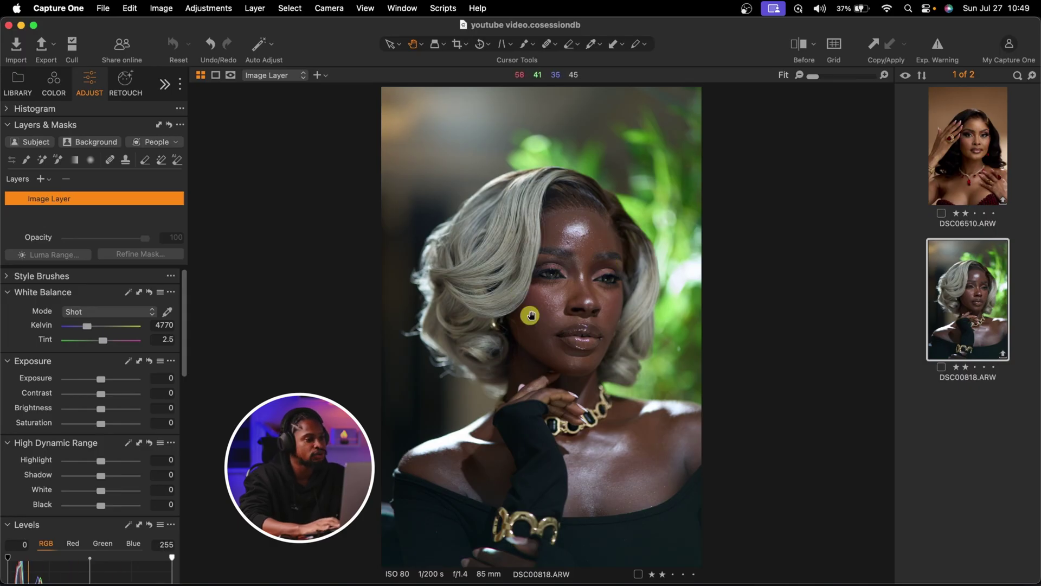
Change the image's ICC profile to Leica M Monochrome Neutral in the base characteristics.
click(55, 85)
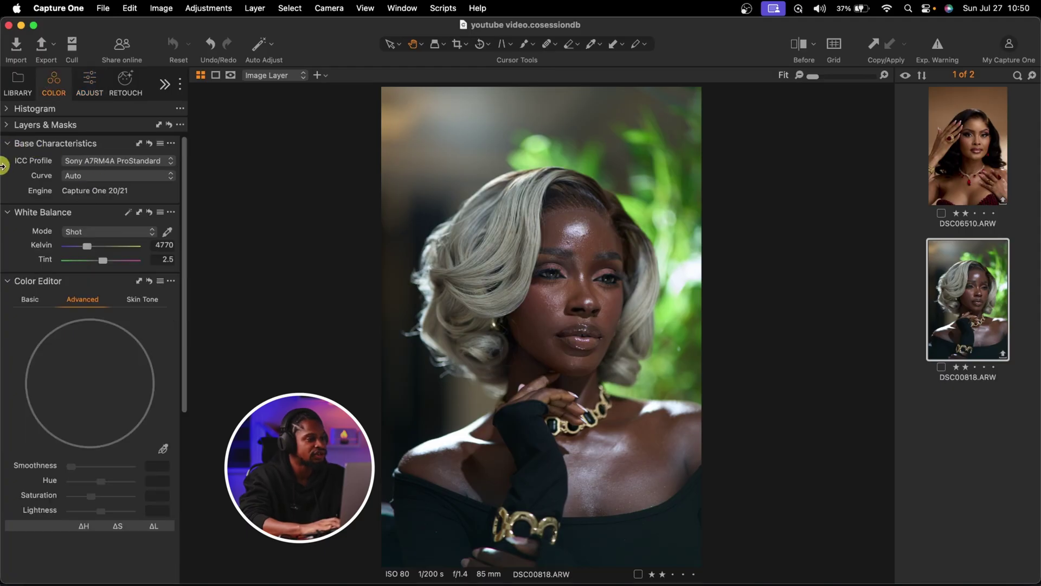
click(106, 162)
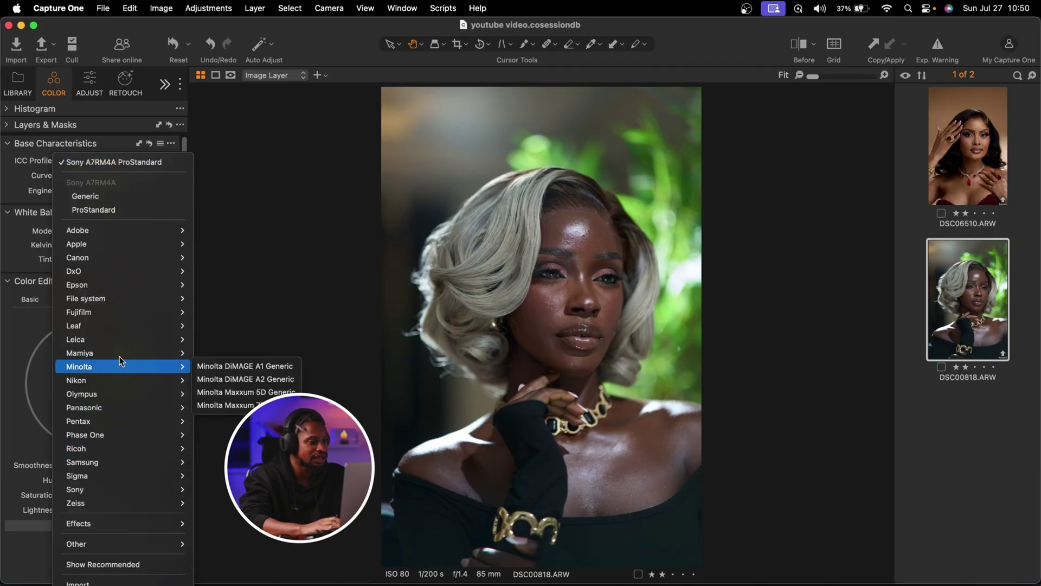
mouse_move(113, 338)
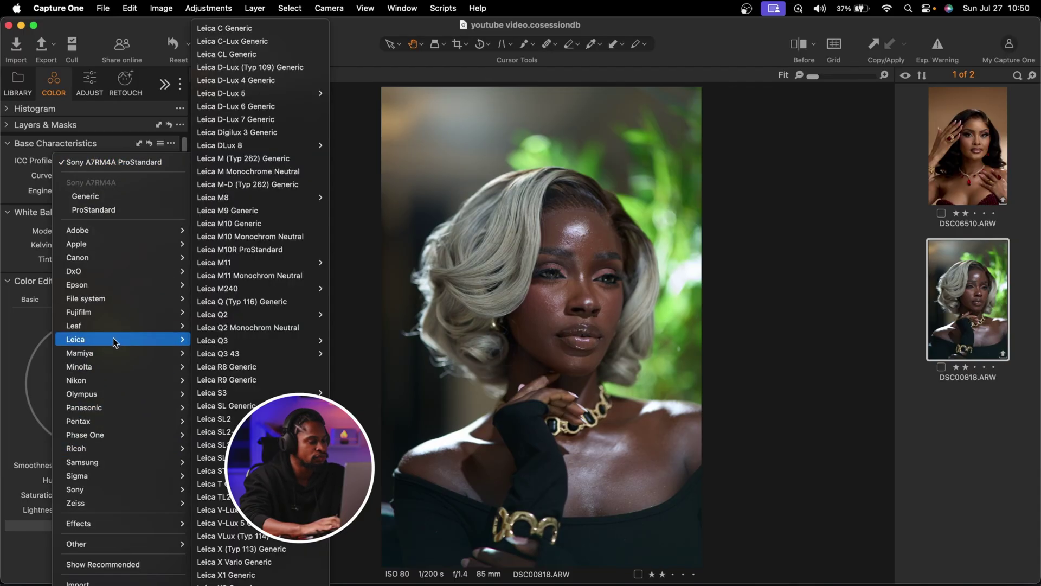
click(257, 170)
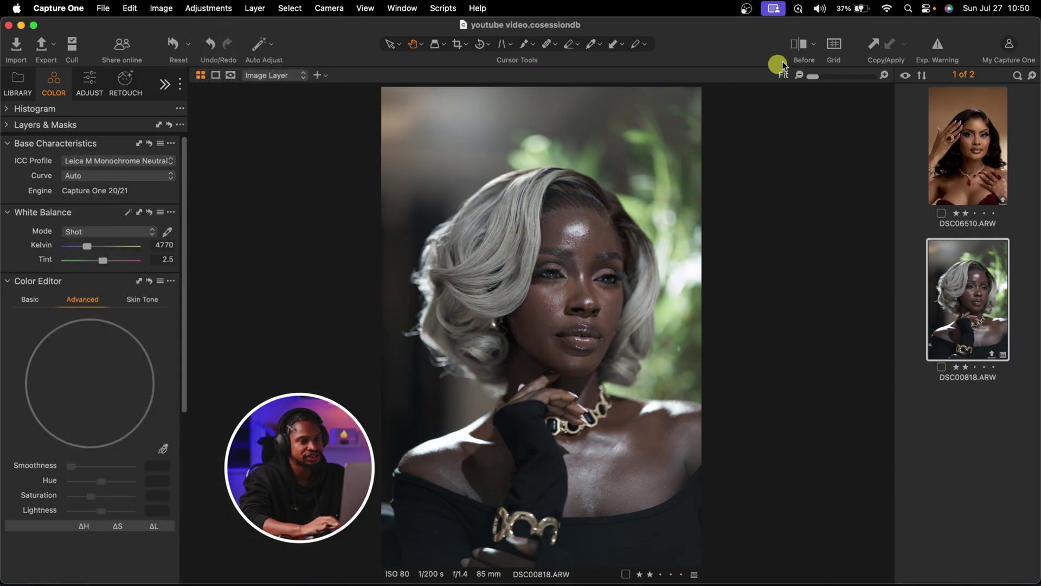
Compare the portrait before and after the profile change by sweeping the split view across the whole image.
click(813, 45)
click(801, 44)
drag(541, 325, 854, 320)
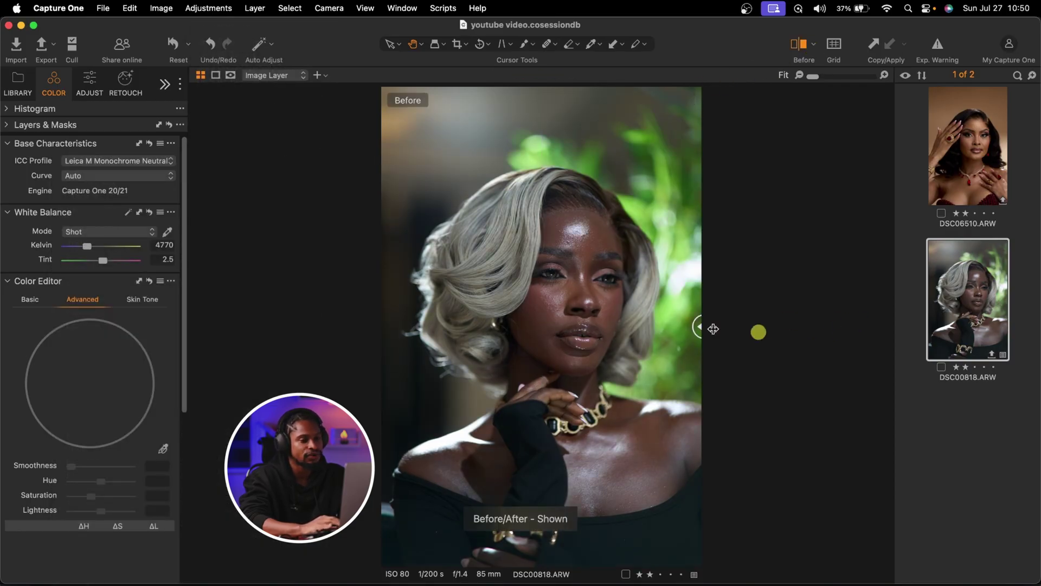
drag(713, 329, 202, 321)
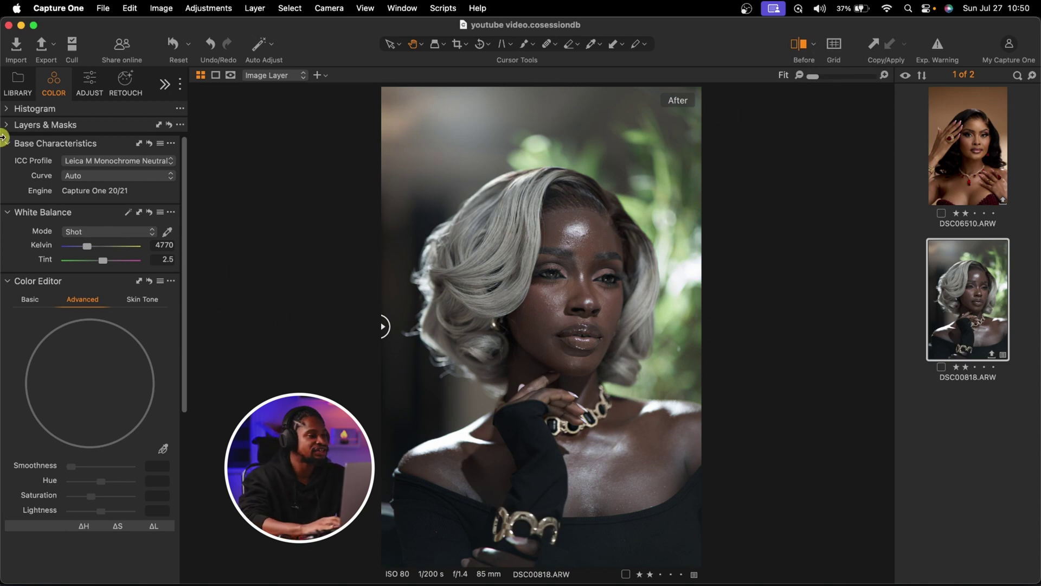
click(91, 84)
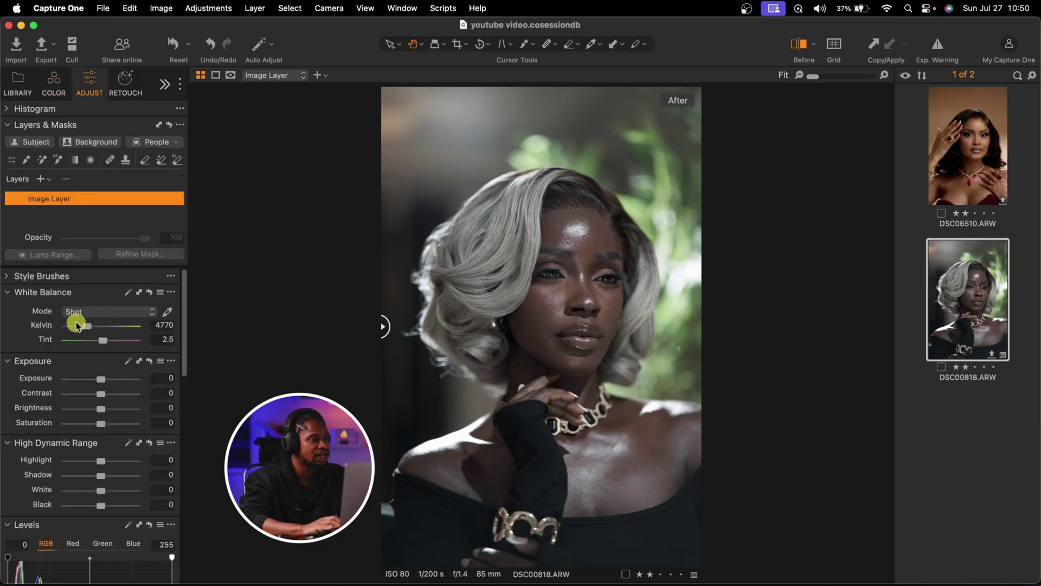
click(55, 86)
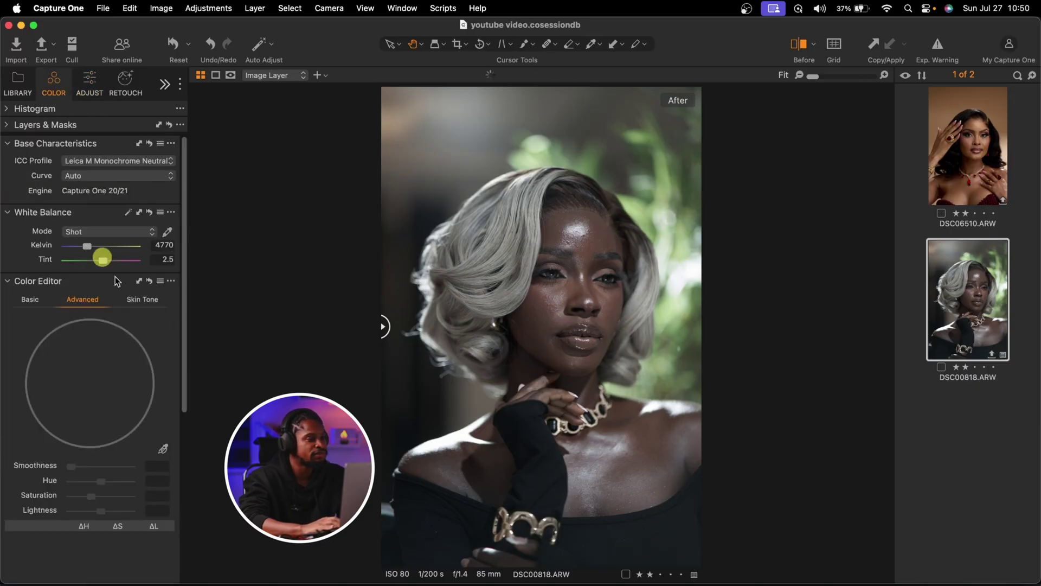
click(10, 125)
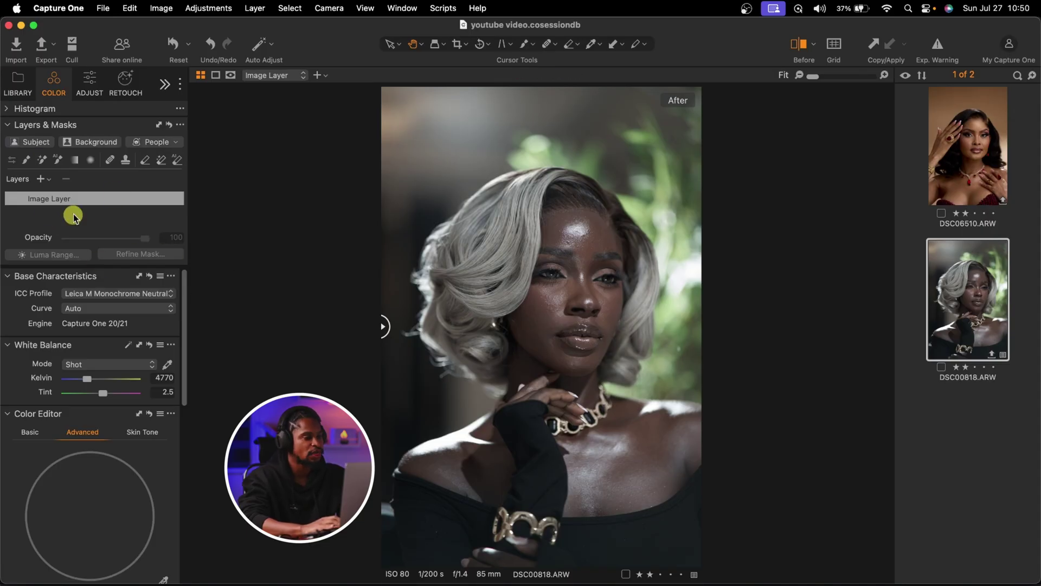
Add a new filled adjustment layer and set its exposure to 0.28.
click(86, 81)
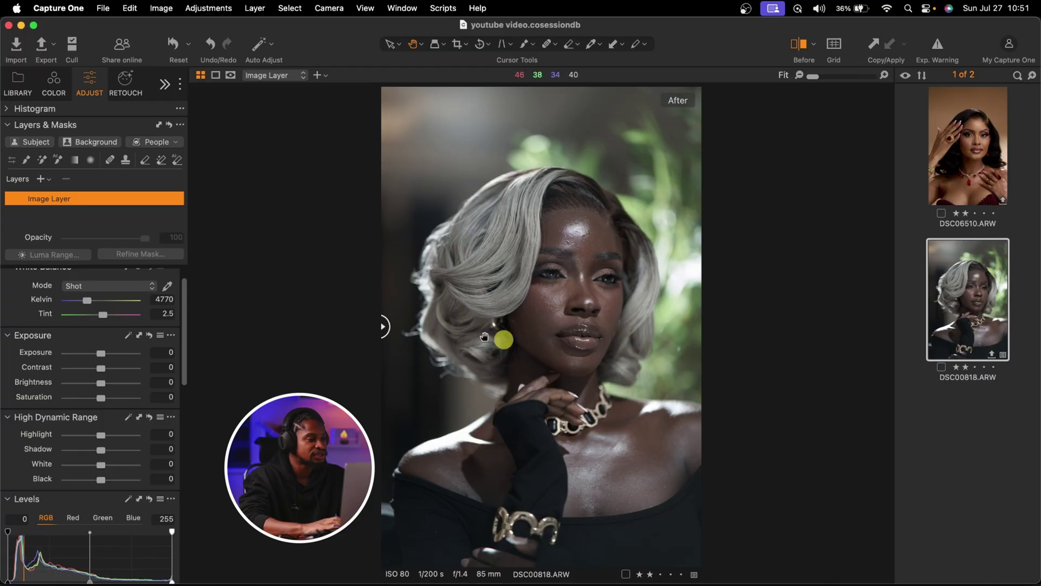
click(49, 180)
click(73, 203)
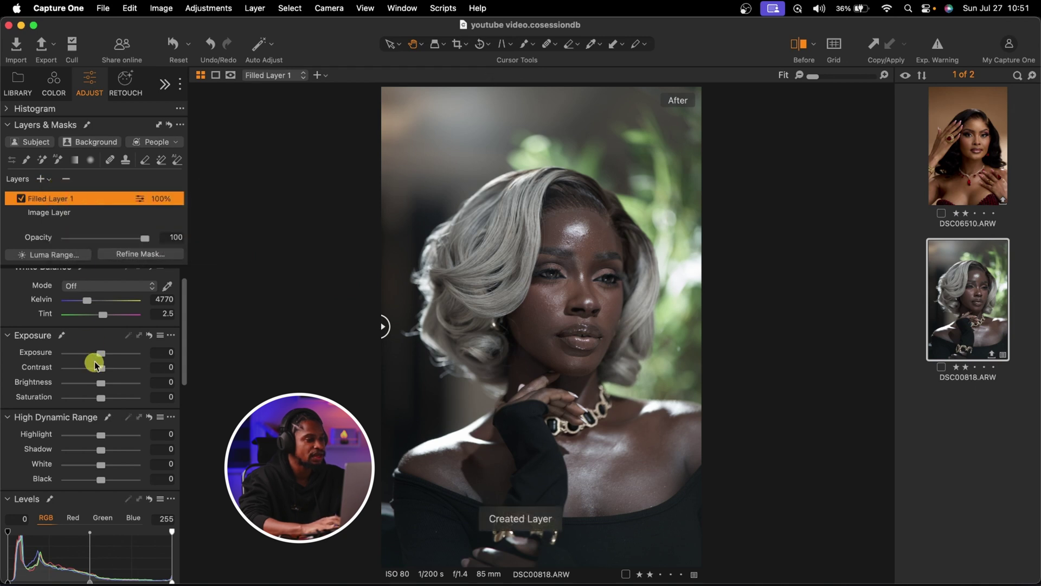
drag(102, 354, 104, 356)
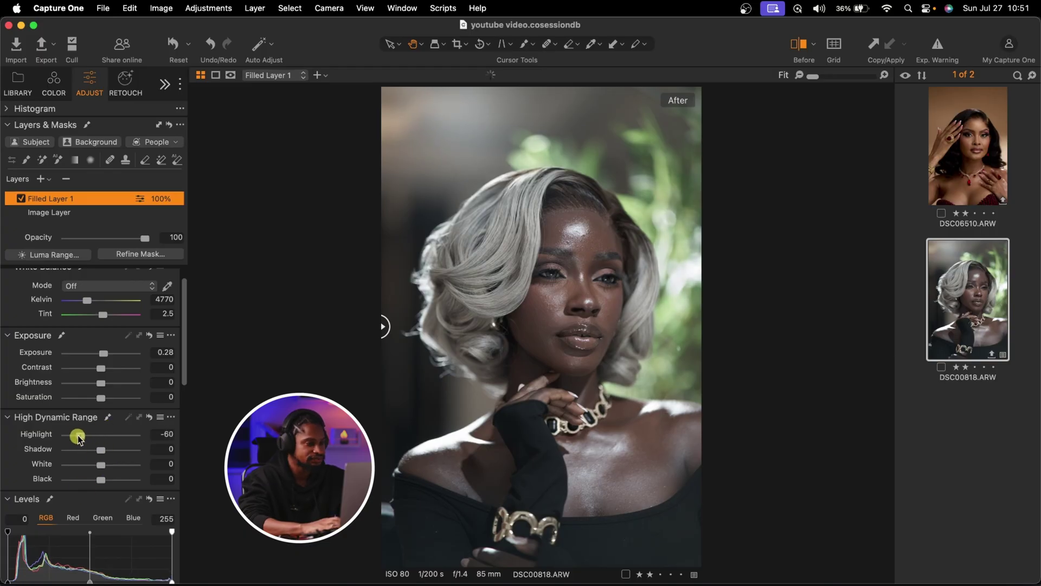
Set the filled layer's highlights to -66 and raise its black input point slightly in Levels.
scroll(88, 477, down, 3)
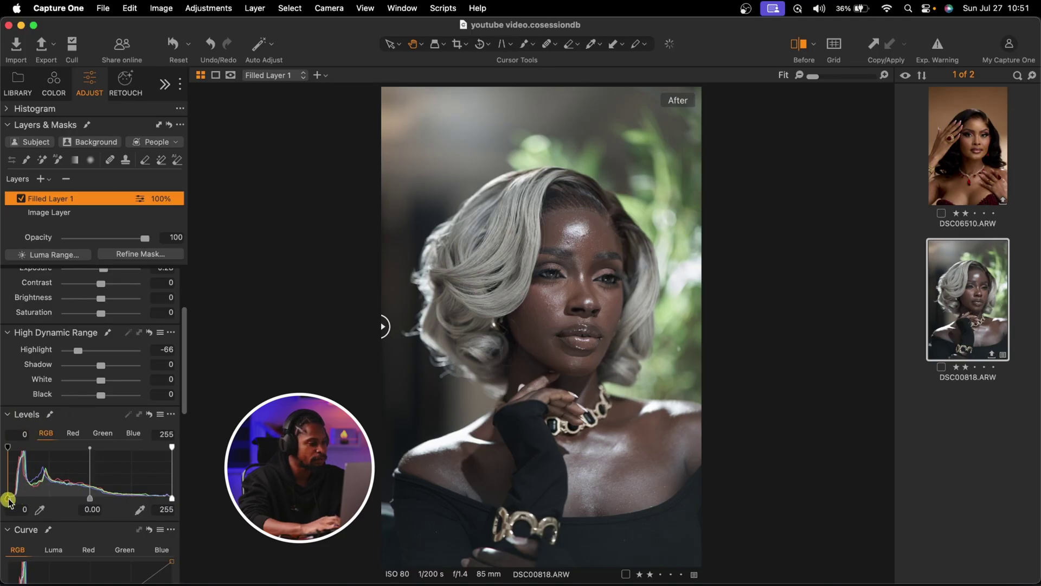
drag(8, 499, 14, 500)
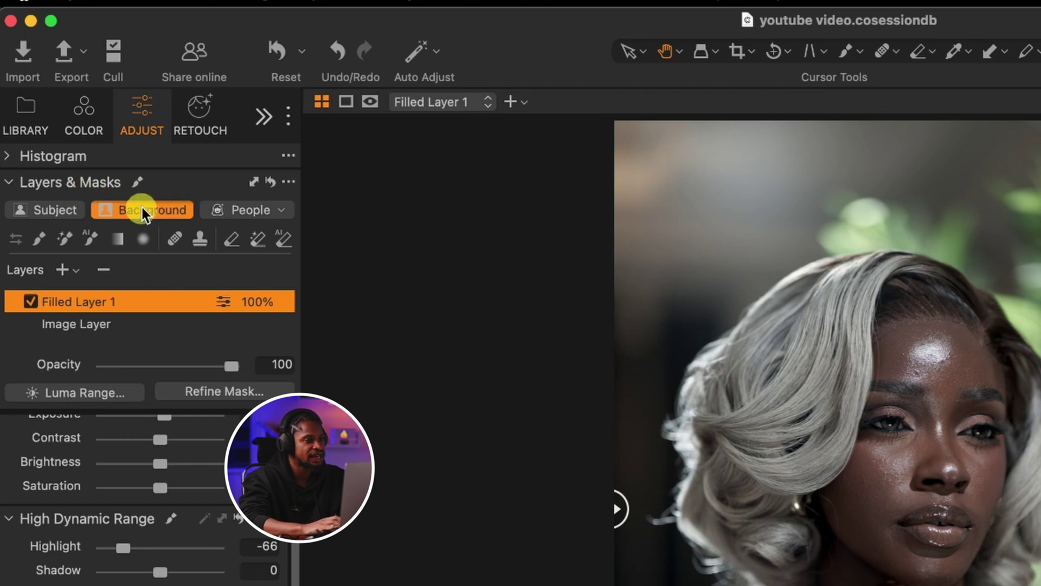
Create an automatic background mask layer, check its mask overlay, and lower its exposure to -0.27.
click(143, 210)
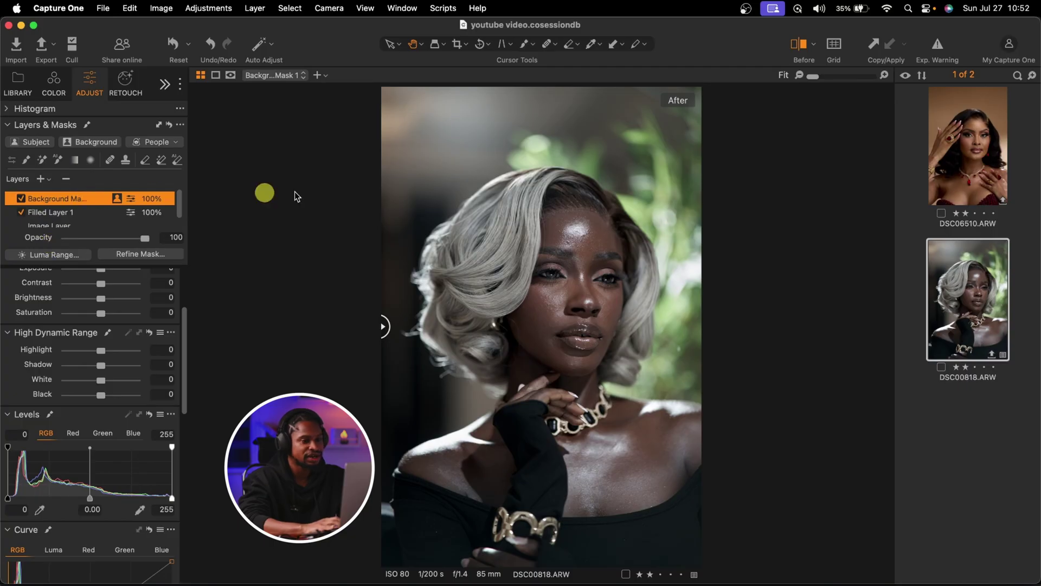
key(m)
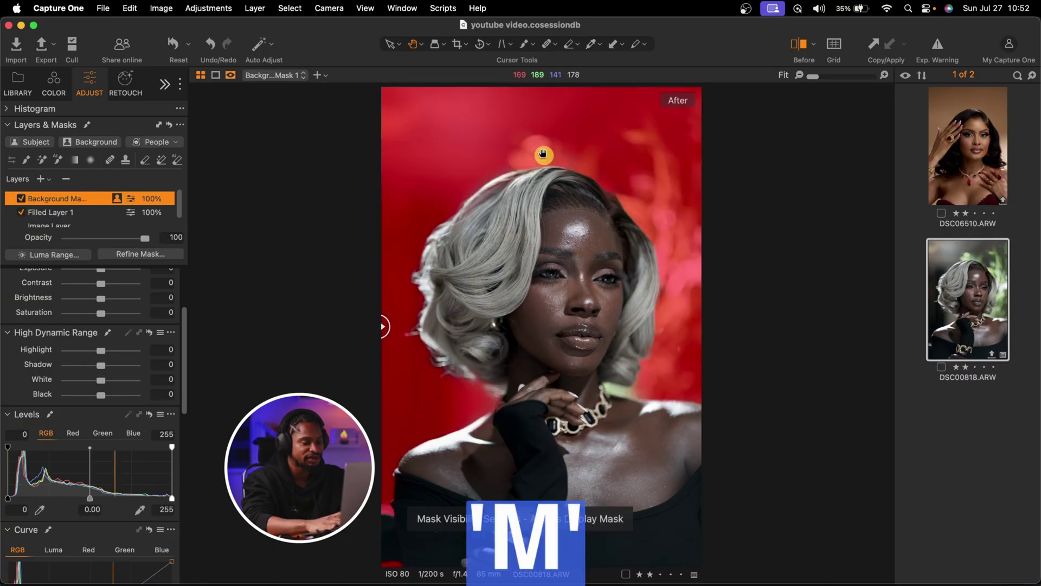
key(m)
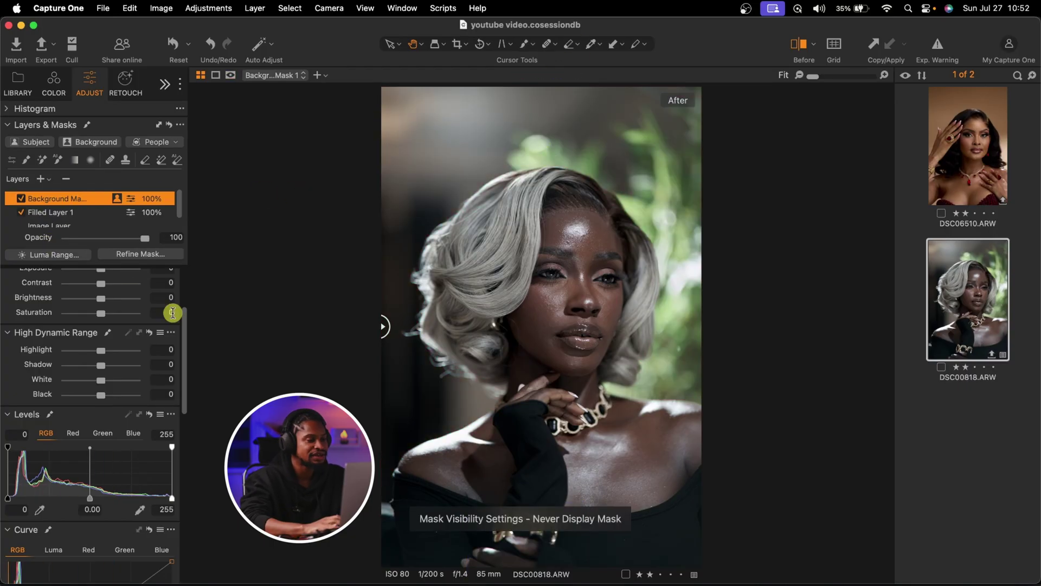
scroll(86, 348, up, 5)
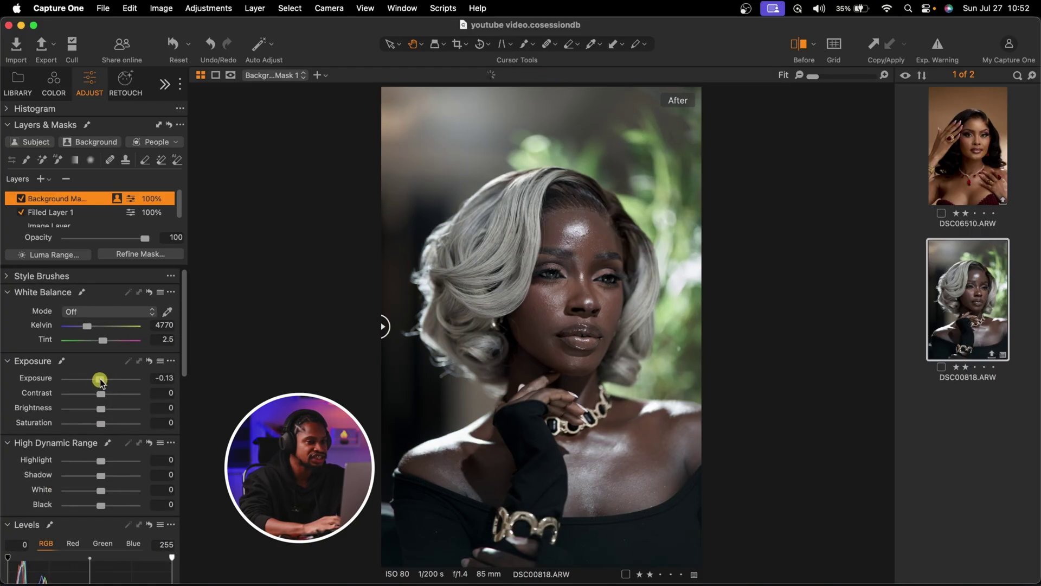
drag(100, 382, 99, 382)
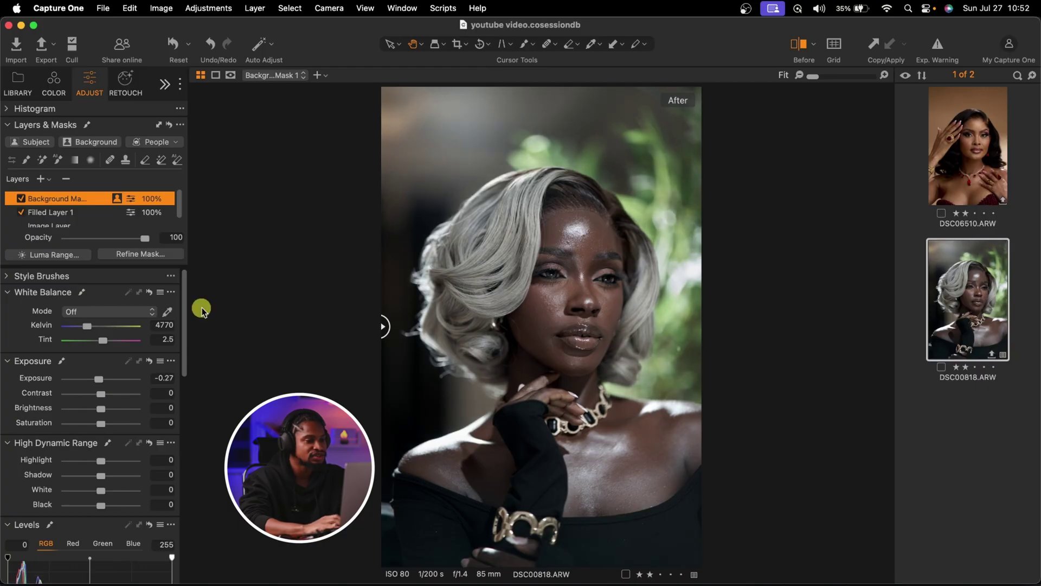
Sample the green foliage behind the woman with the advanced Color Editor's picker on the background mask layer.
click(54, 77)
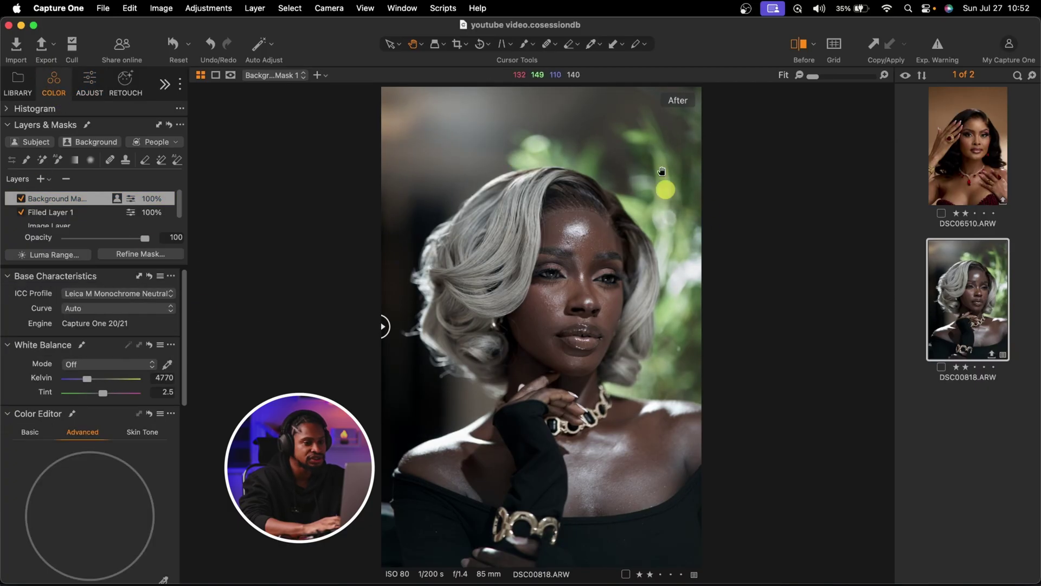
scroll(103, 520, down, 3)
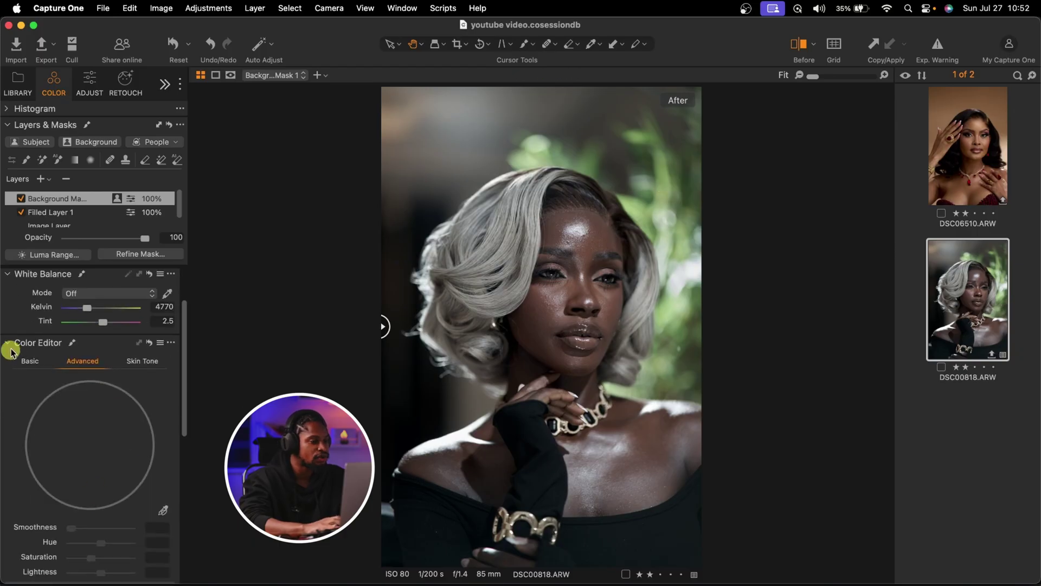
click(159, 518)
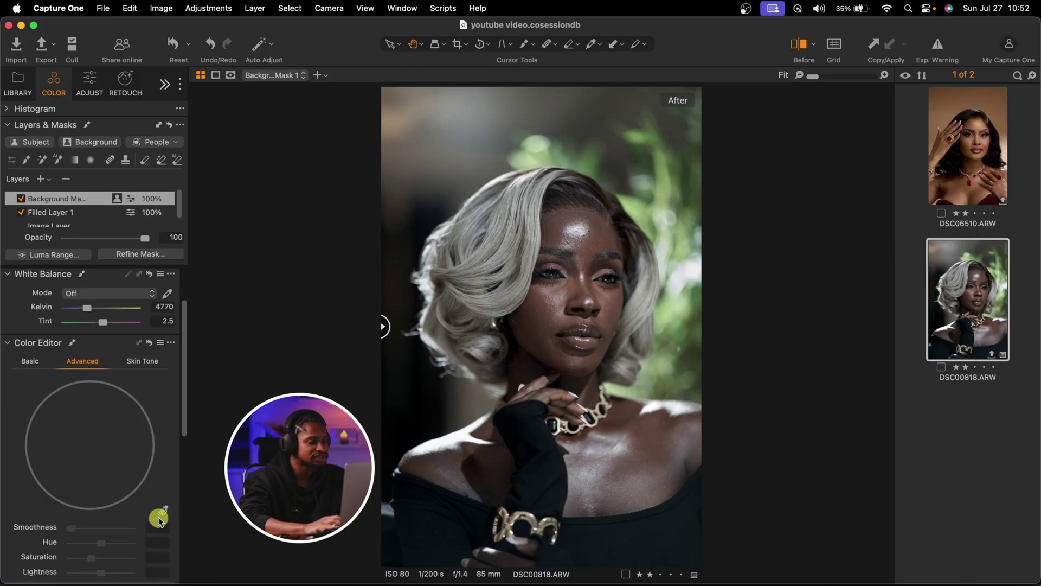
click(671, 180)
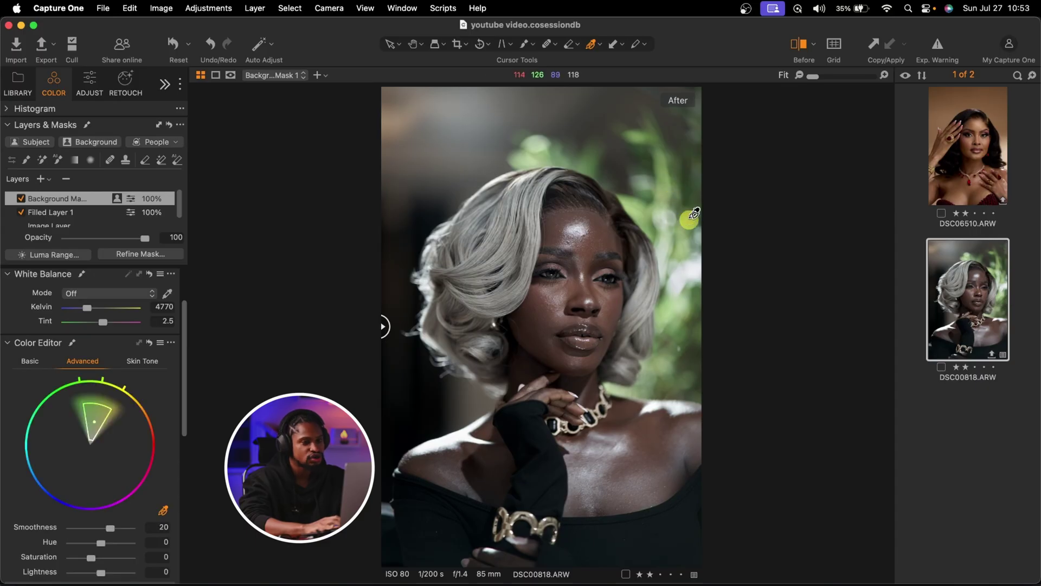
Set the sampled green's hue to 10.4, saturation to 28.5 and lightness to -7.
scroll(64, 512, down, 4)
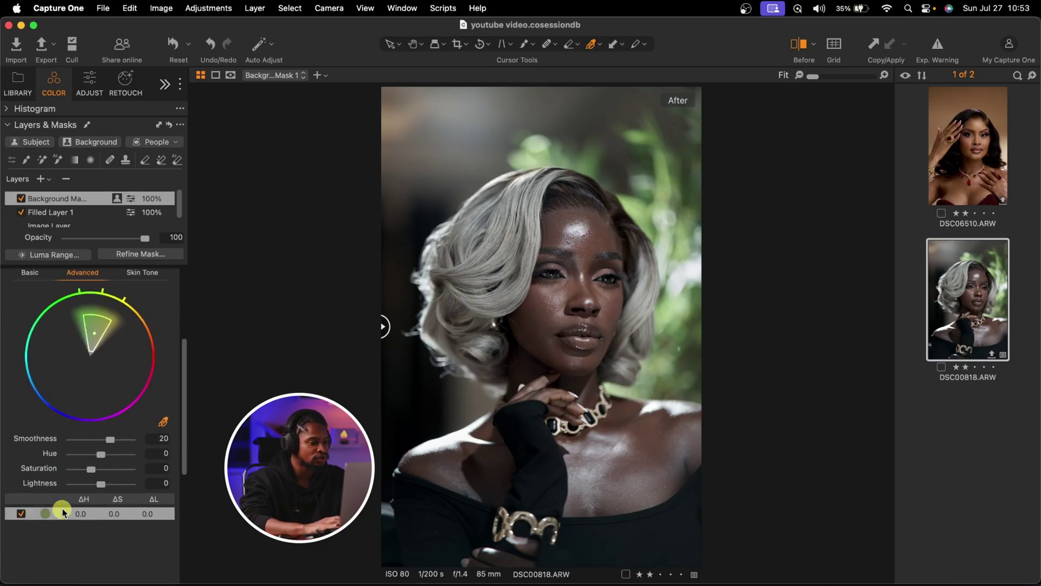
mouse_move(96, 465)
mouse_down()
mouse_move(95, 454)
mouse_move(114, 456)
mouse_move(94, 466)
mouse_up()
click(104, 448)
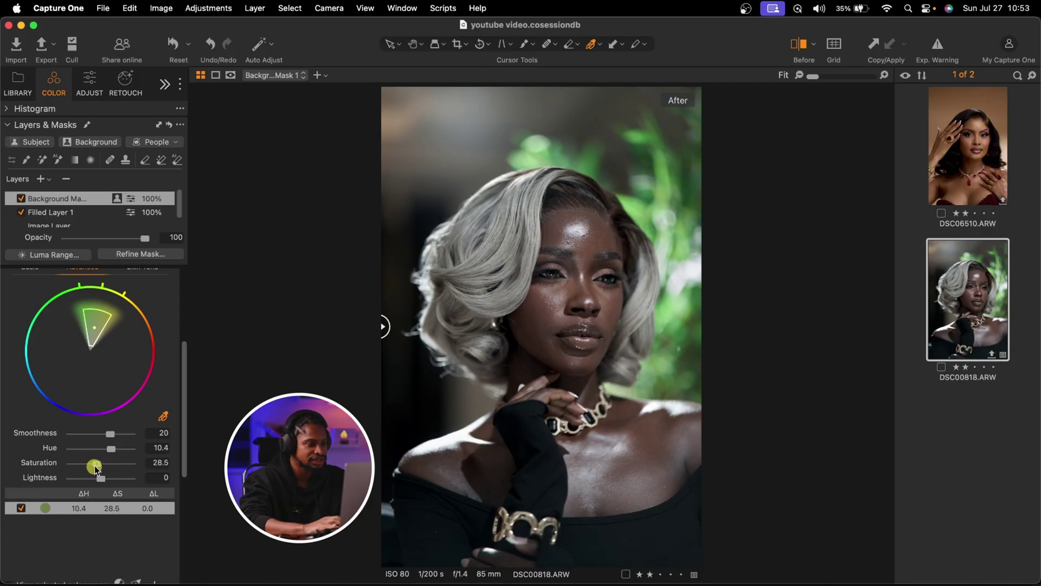
click(101, 478)
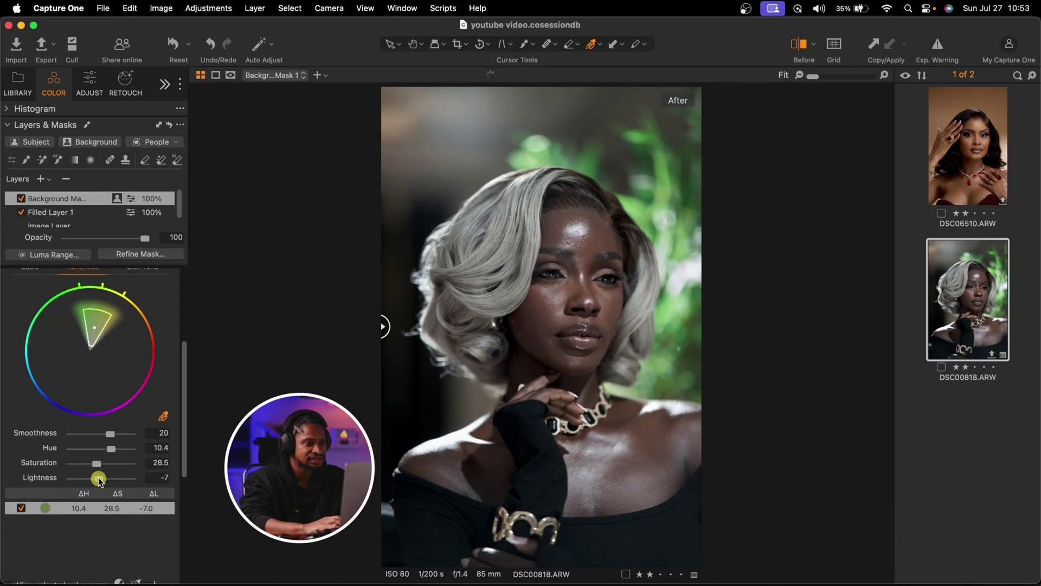
Compare the original portrait with the color-graded version across the full frame.
drag(383, 326, 859, 313)
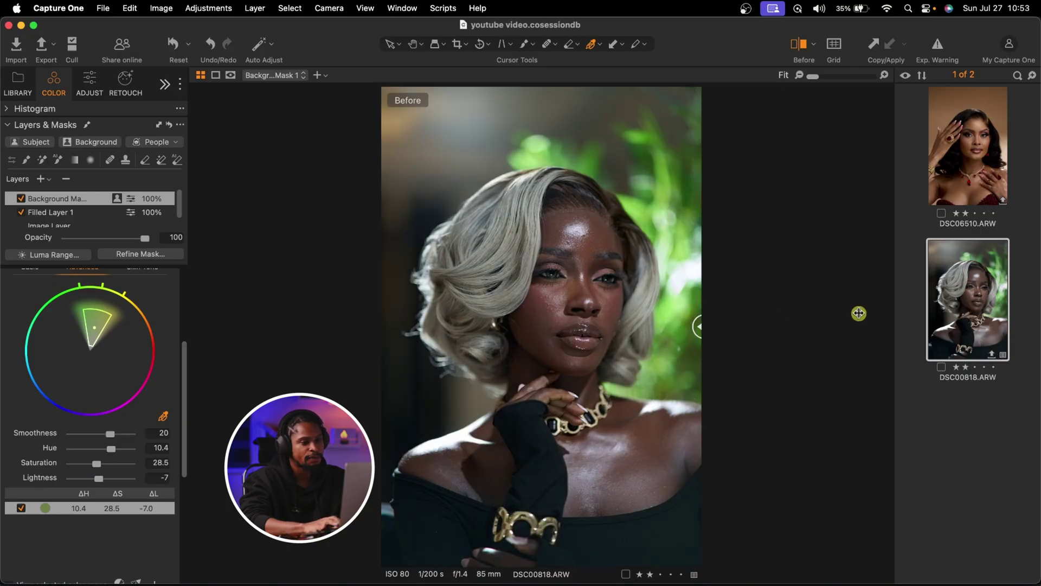
drag(793, 313, 204, 370)
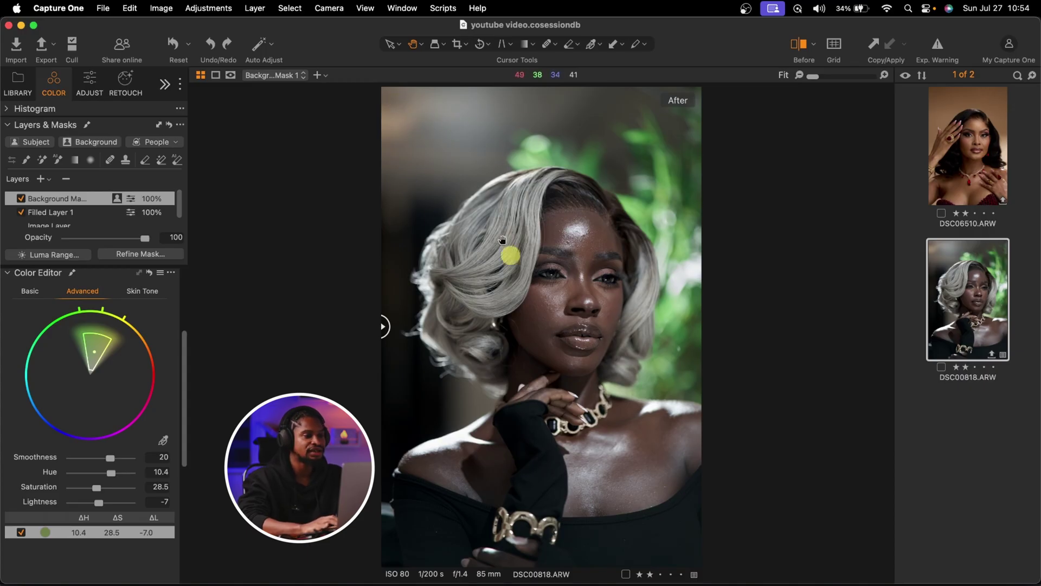
Add an empty adjustment layer and draw a diagonal linear gradient mask from the photo's upper-left corner to the face, checking its overlay.
click(50, 179)
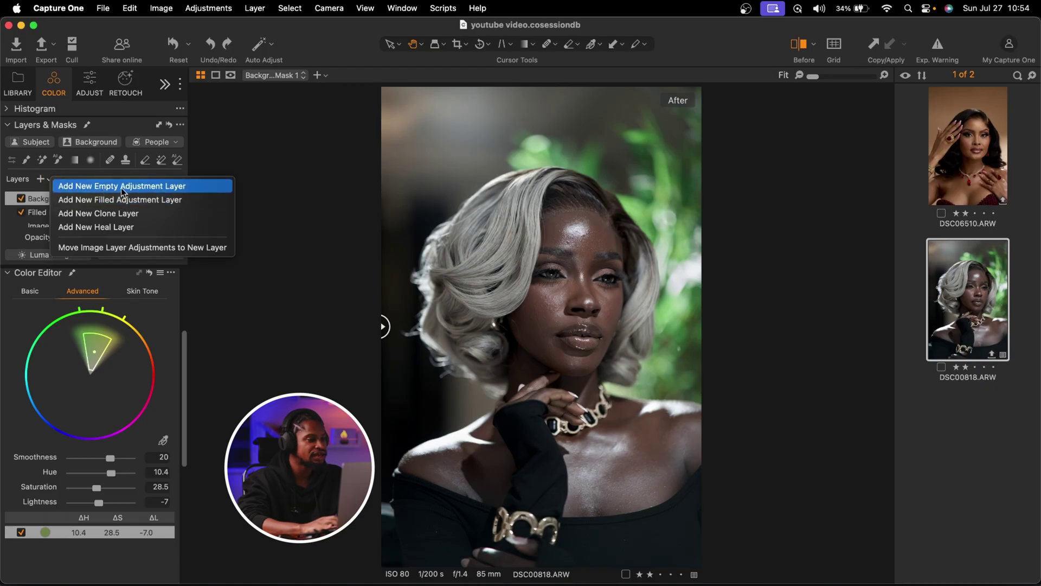
click(162, 188)
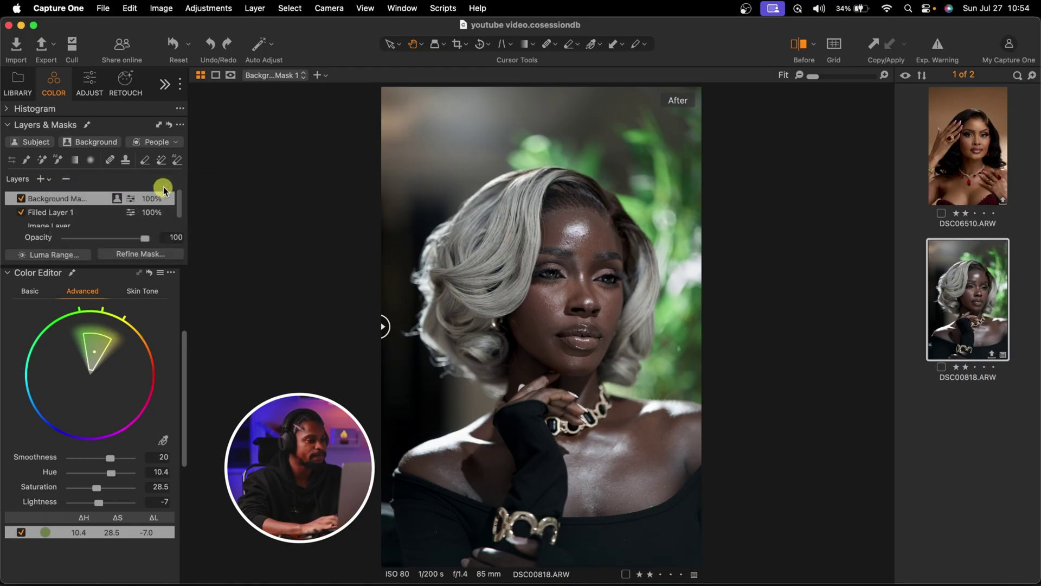
click(75, 160)
drag(402, 108, 605, 275)
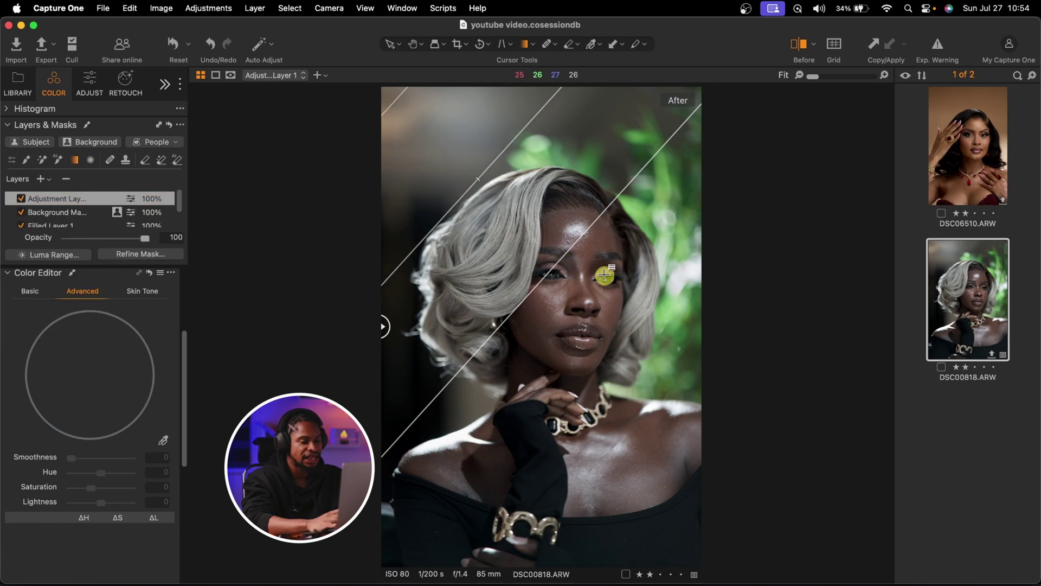
key(m)
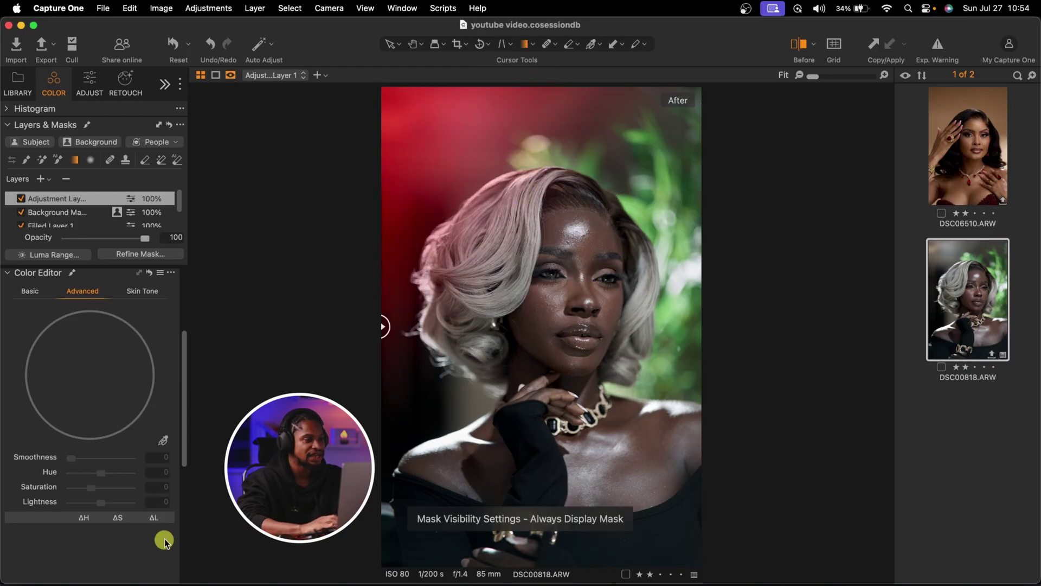
Set the gradient layer's exposure to 0.97 and white balance to 9125 Kelvin, with the mask overlay hidden.
scroll(51, 409, up, 3)
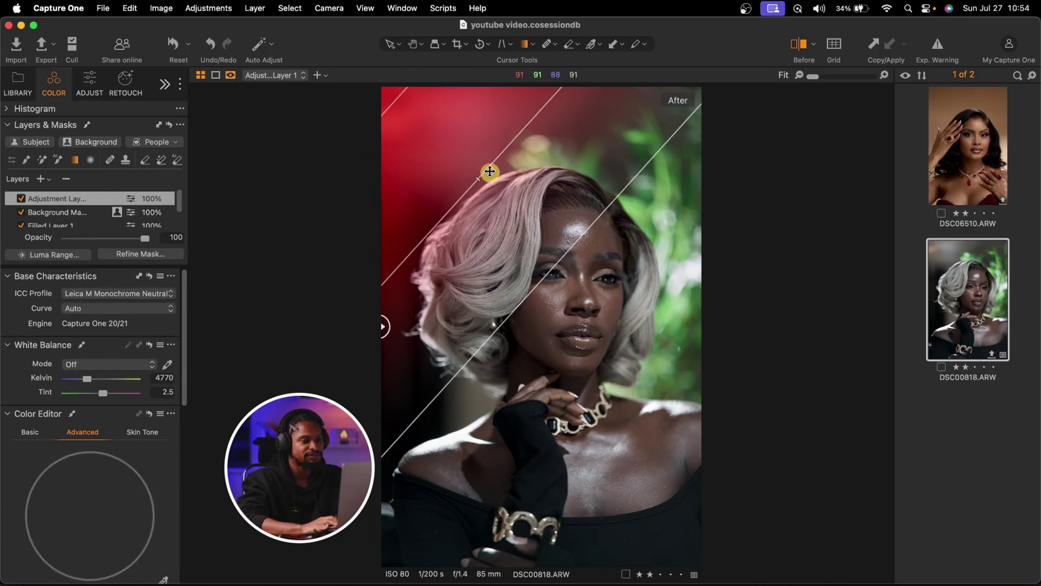
click(91, 87)
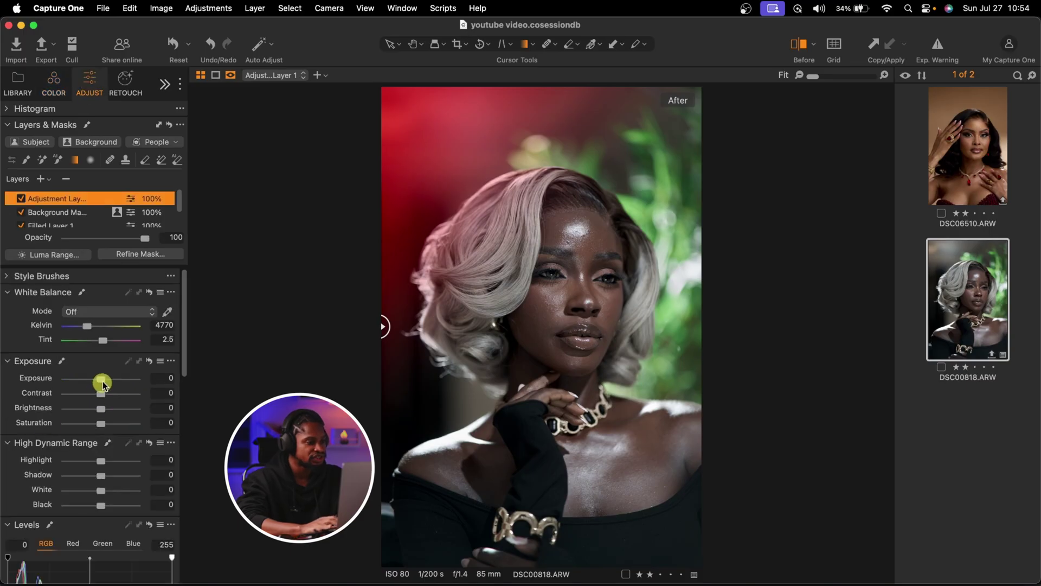
drag(103, 380, 110, 379)
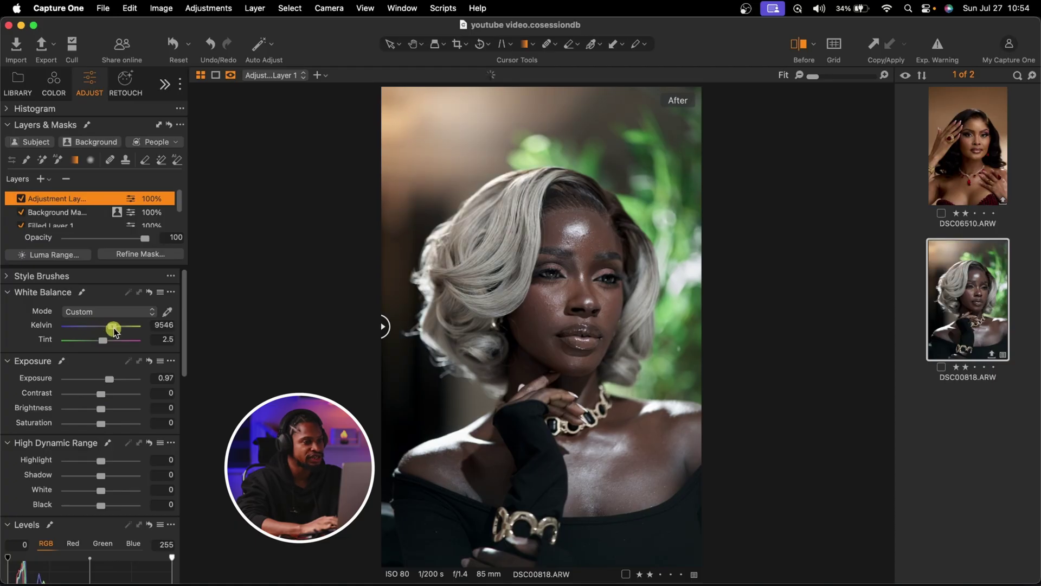
drag(111, 331, 110, 329)
drag(383, 326, 202, 317)
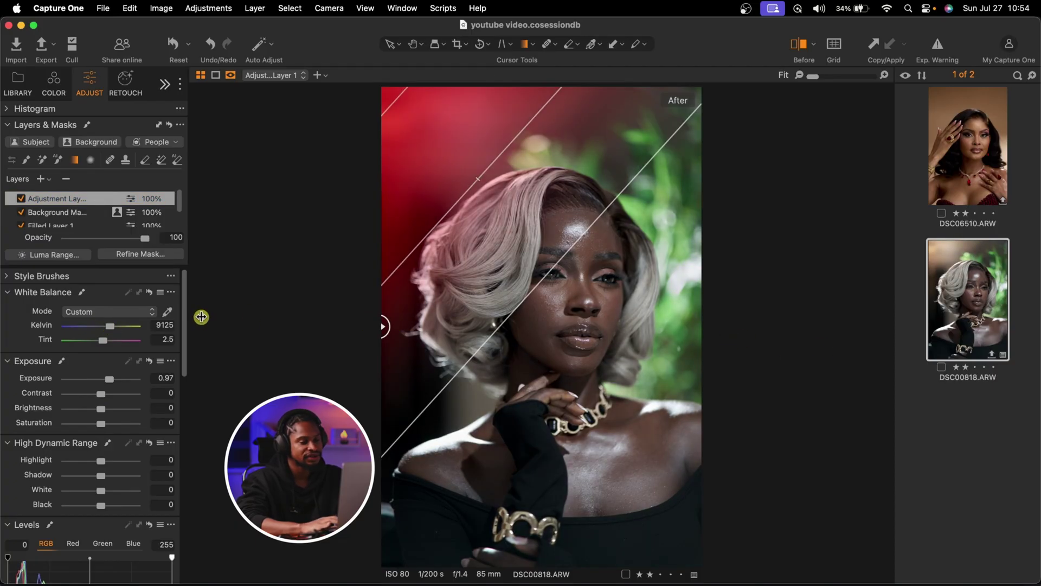
key(m)
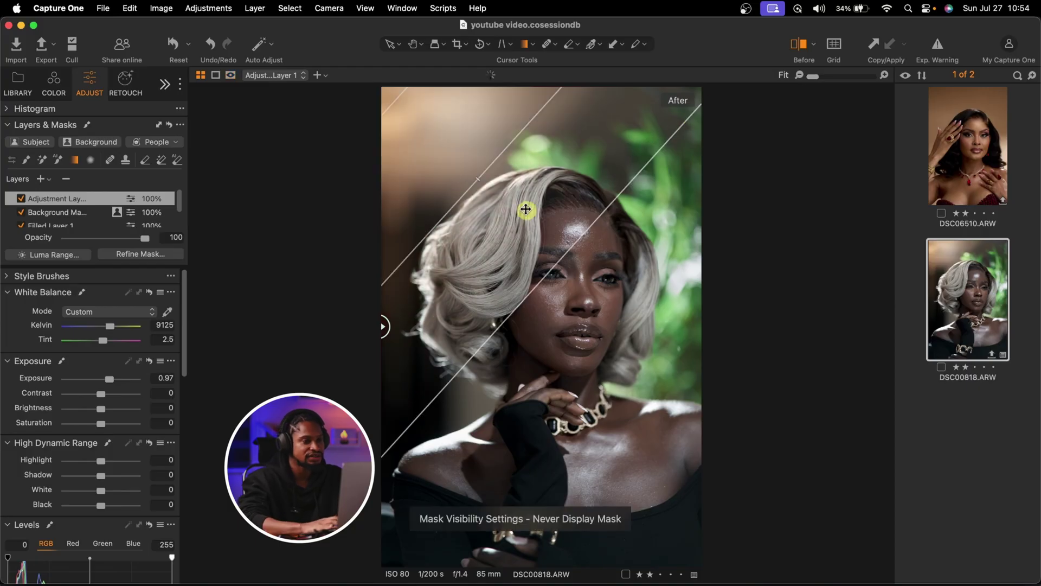
Compare the portrait with and without the warm light gradient layer.
click(20, 199)
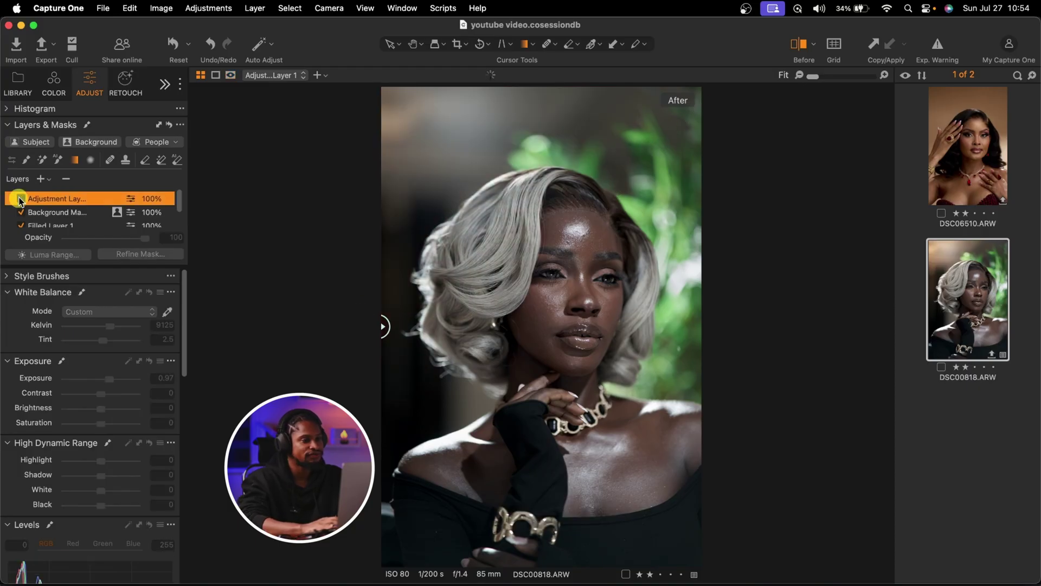
click(20, 199)
click(20, 199)
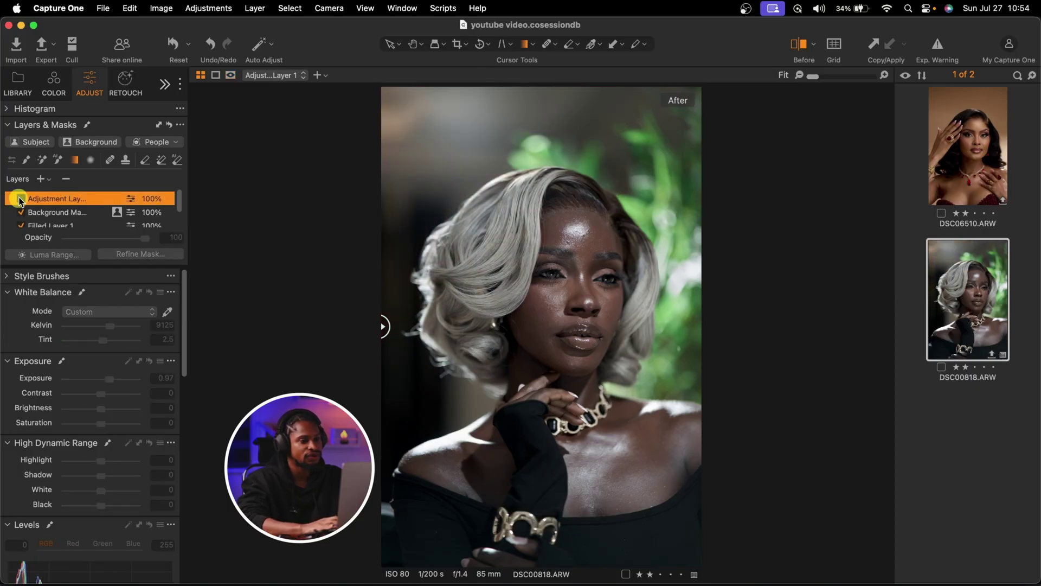
click(20, 199)
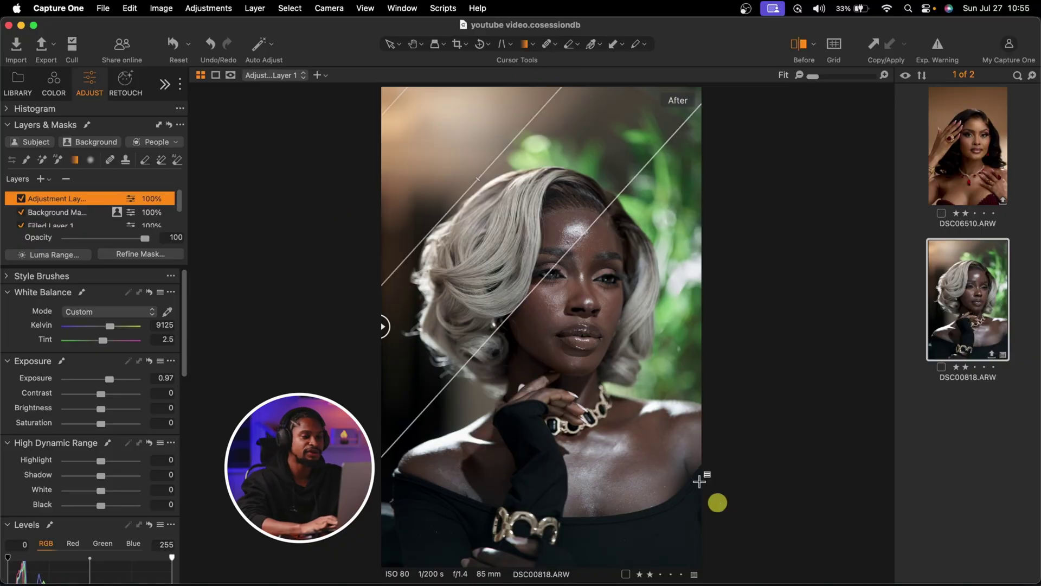
Send the graded portrait to Adobe Photoshop 2025 for editing as a 16-bit TIFF.
right_click(954, 272)
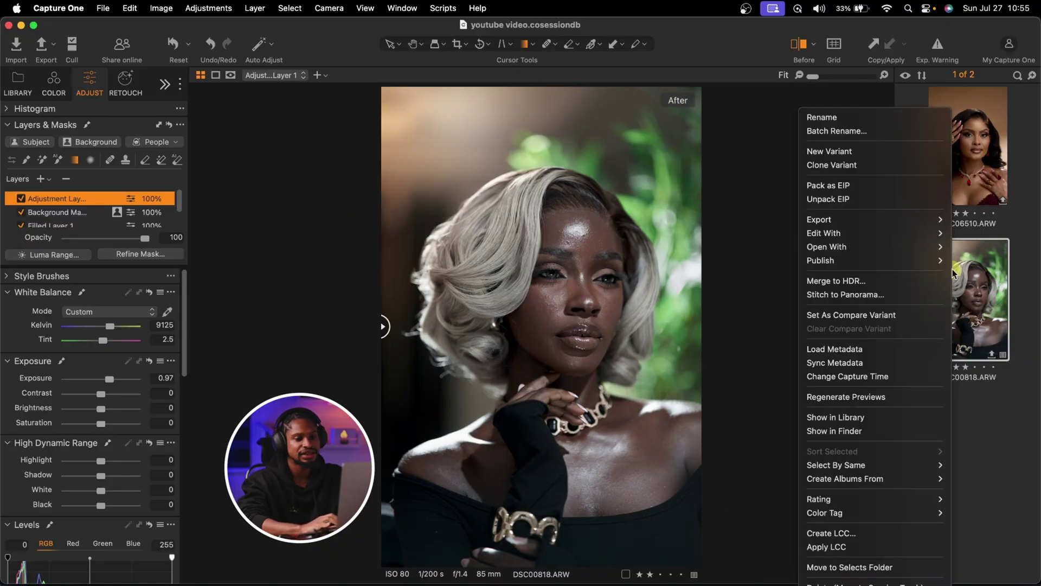
mouse_move(898, 239)
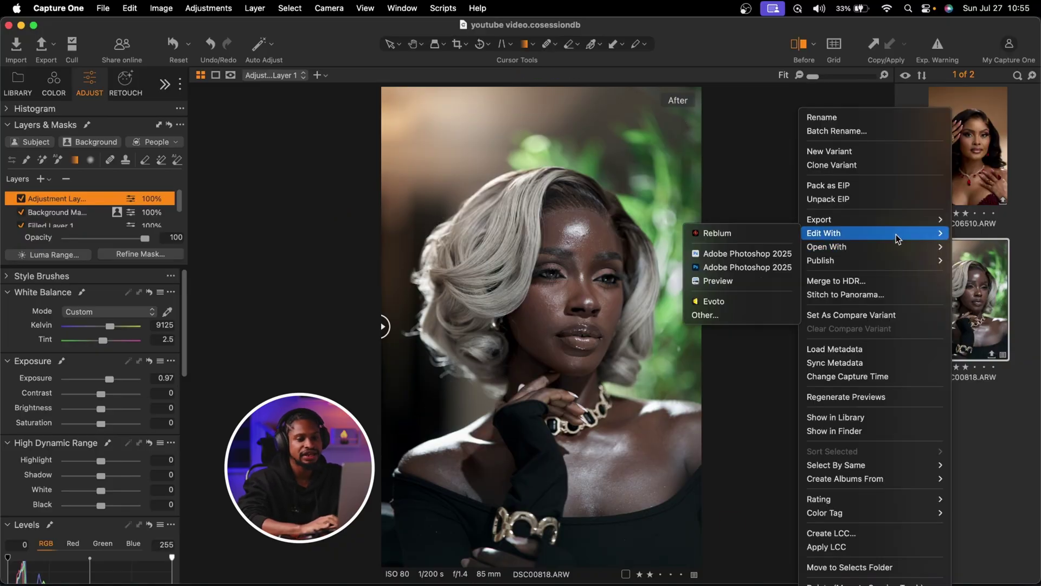
click(739, 268)
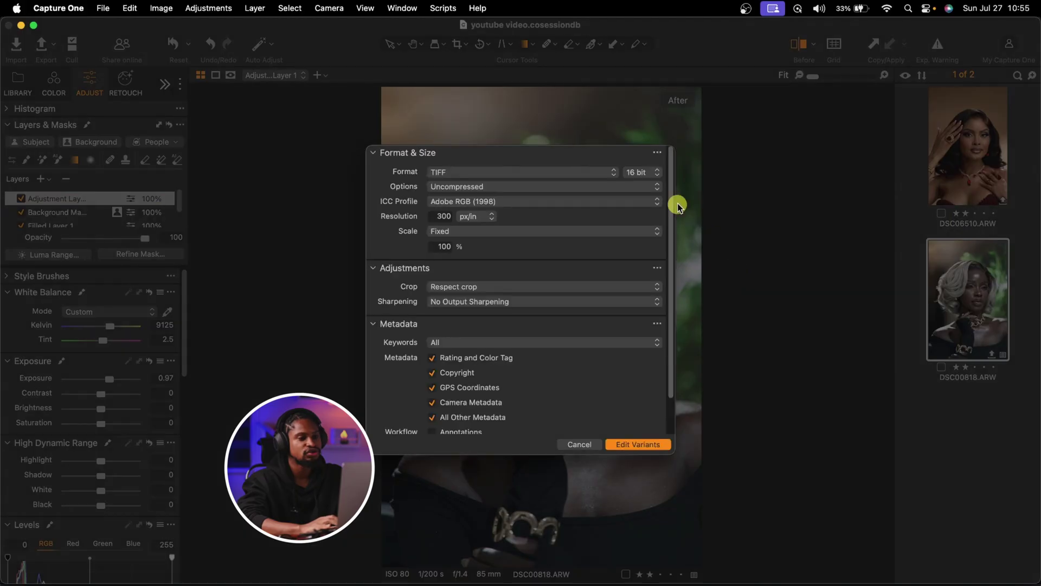
click(638, 173)
click(637, 173)
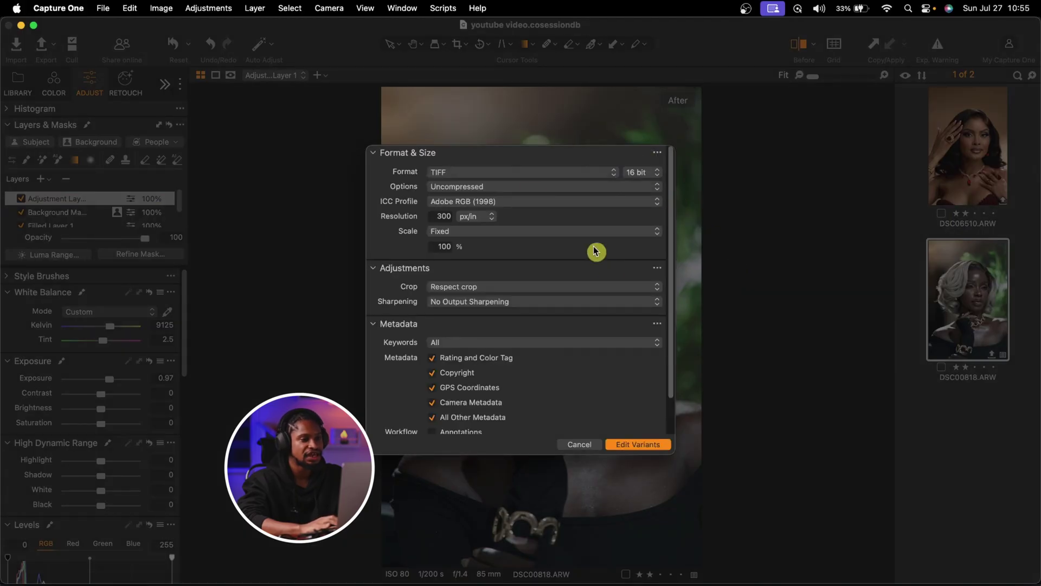
click(489, 172)
click(473, 185)
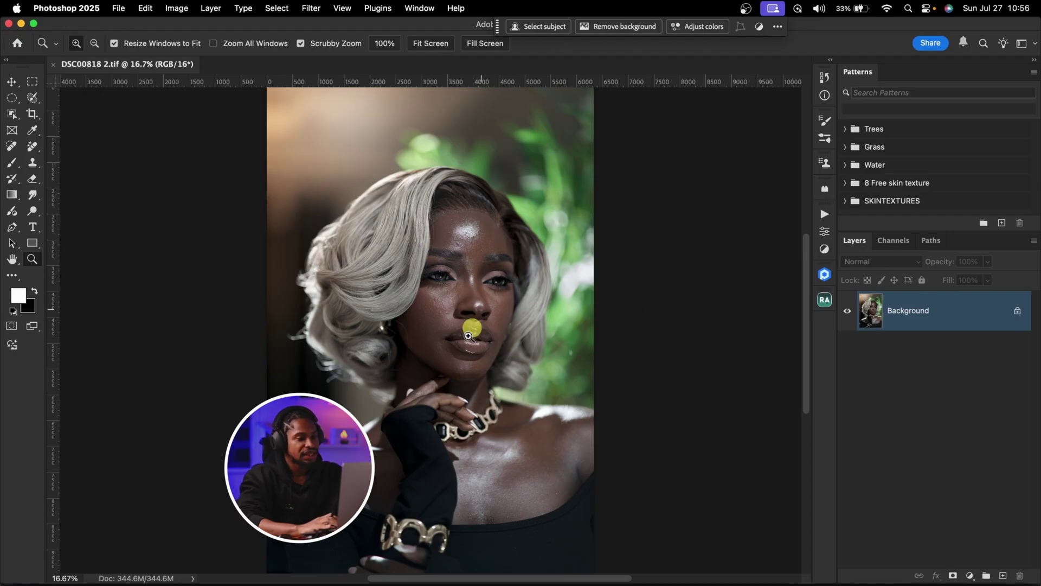
Duplicate the portrait's Background layer and run the AI one-click retouch action on the copy.
drag(472, 239, 496, 260)
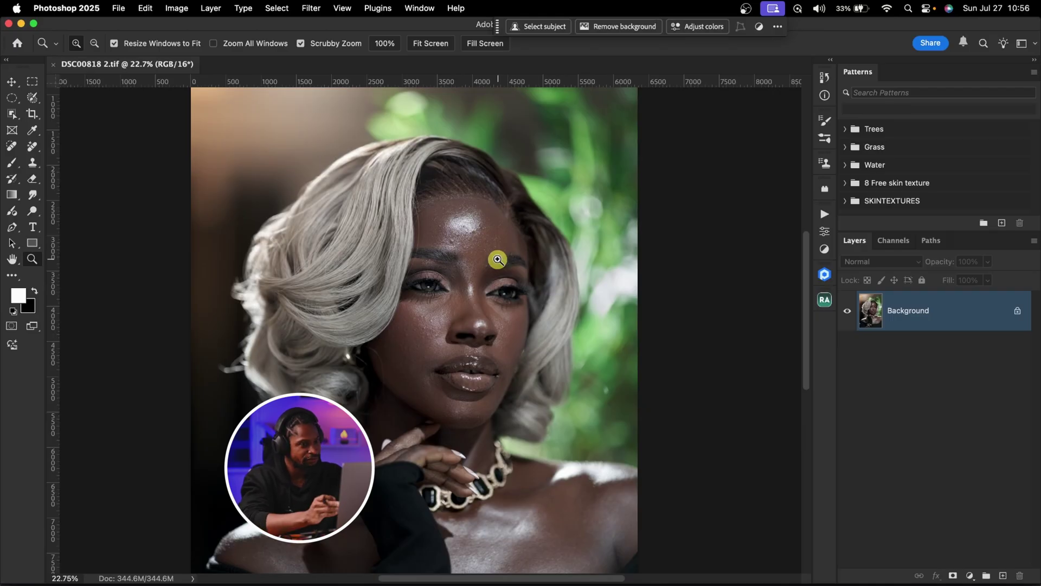
key(super+j)
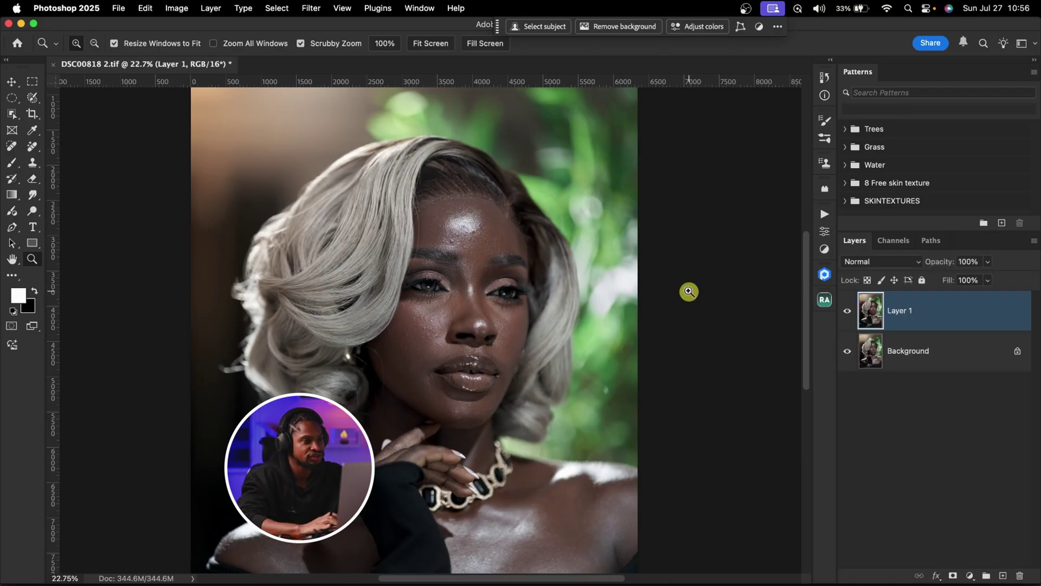
click(825, 211)
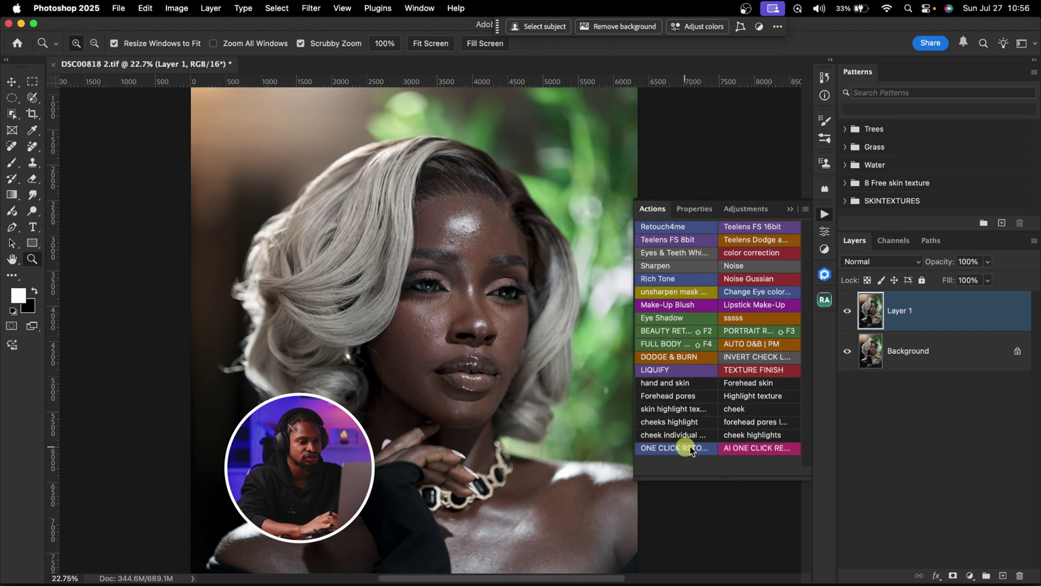
click(751, 448)
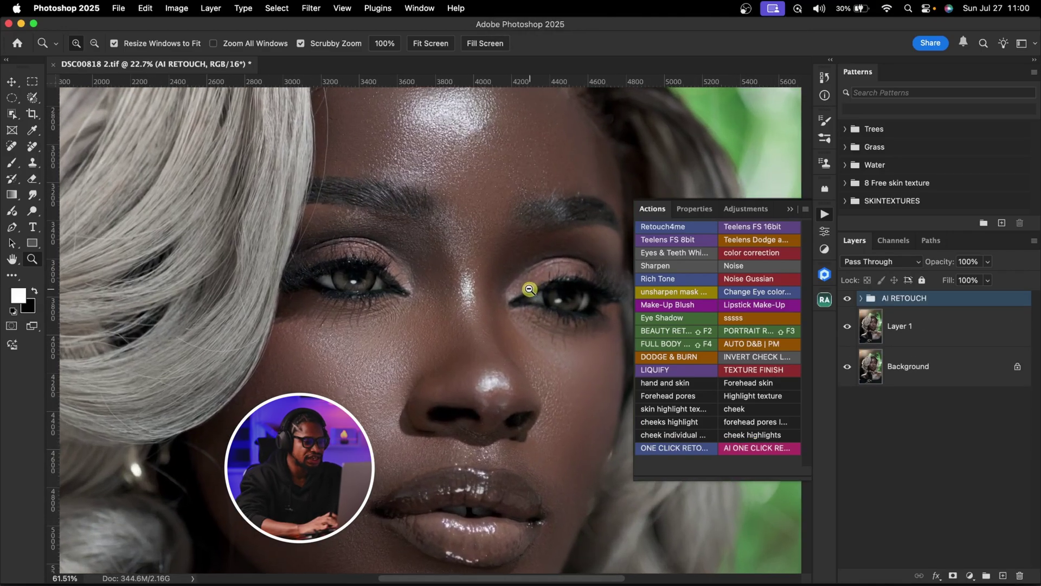
Compare the face with and without the AI RETOUCH group and examine the retouched portrait at a wider view.
alt+click(530, 289)
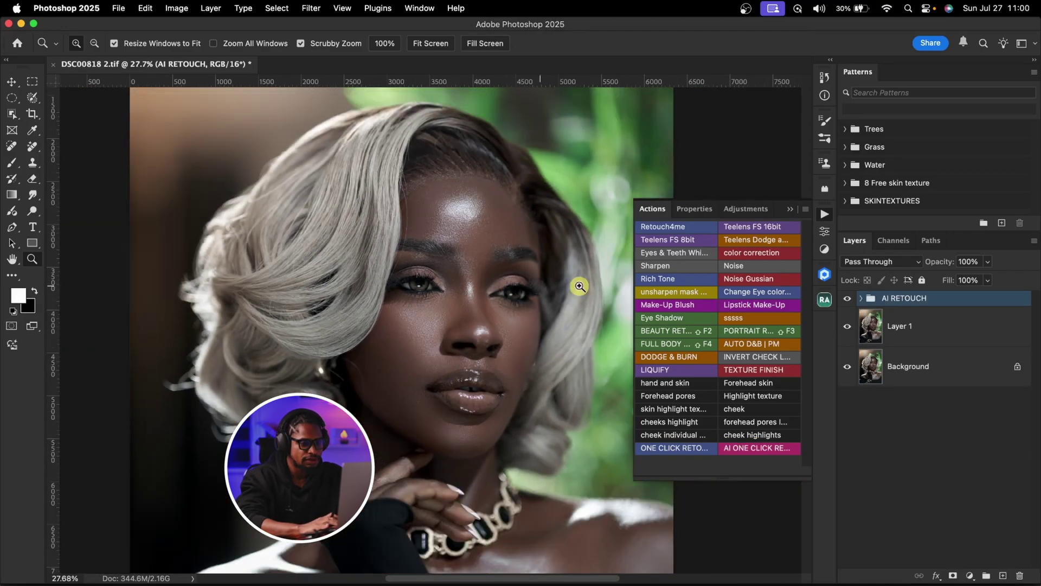
click(846, 299)
click(846, 300)
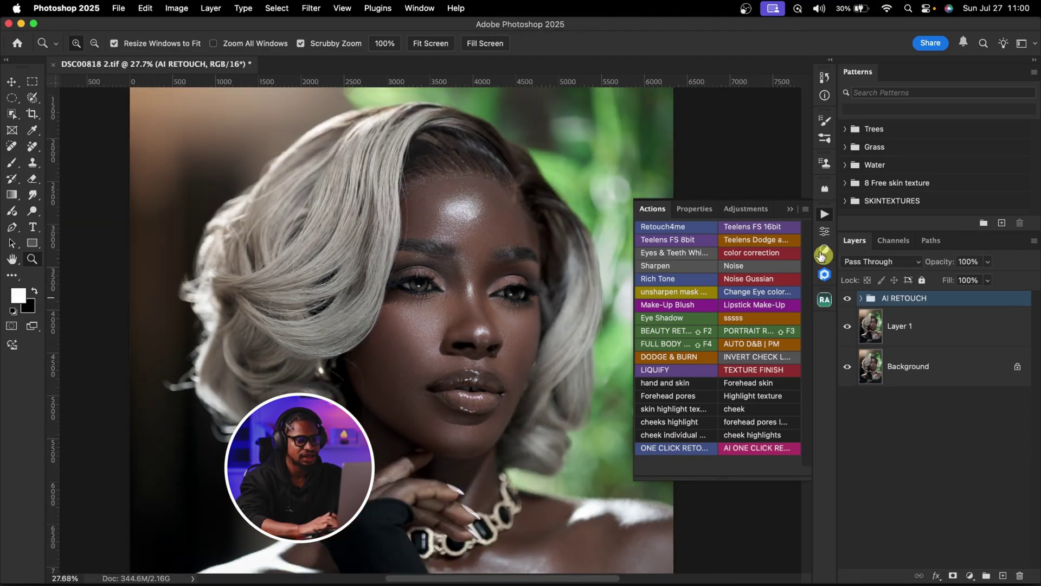
click(823, 254)
drag(467, 278, 442, 281)
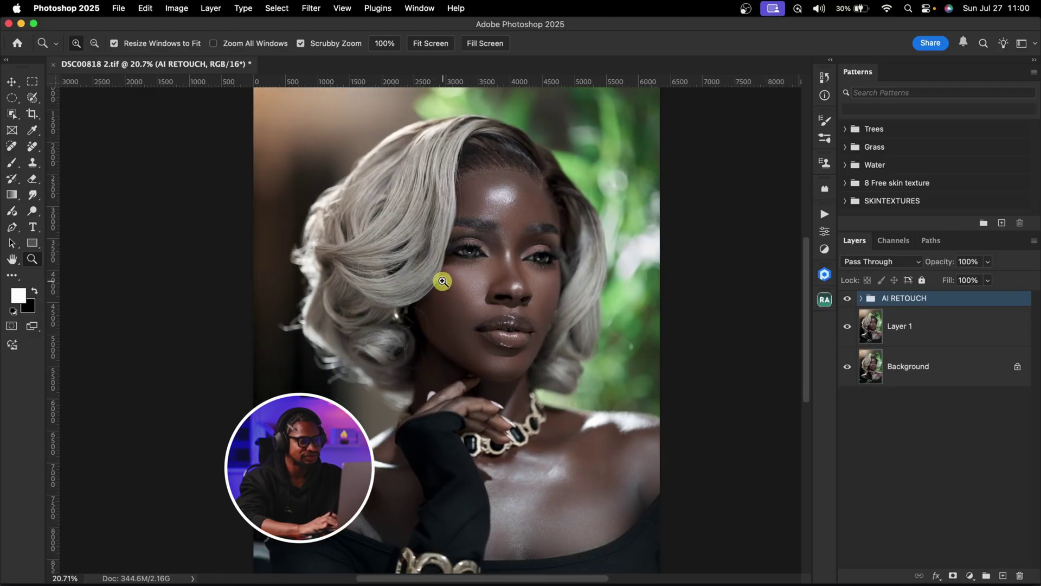
scroll(477, 320, right, 3)
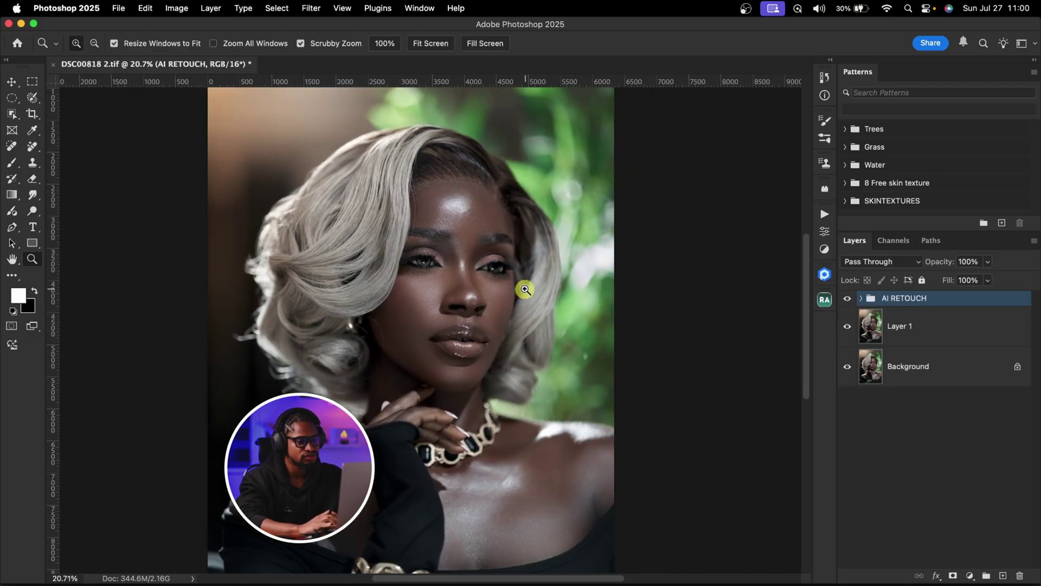
scroll(525, 289, left, 3)
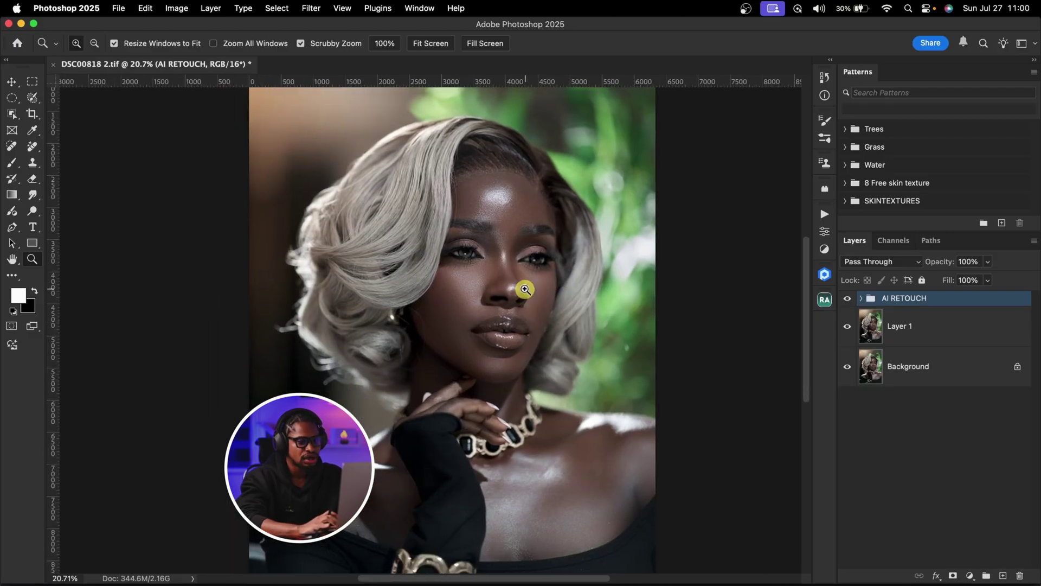
Add a Gradient Map adjustment layer above the AI RETOUCH group using the Black, White preset from Basics.
click(825, 249)
click(739, 387)
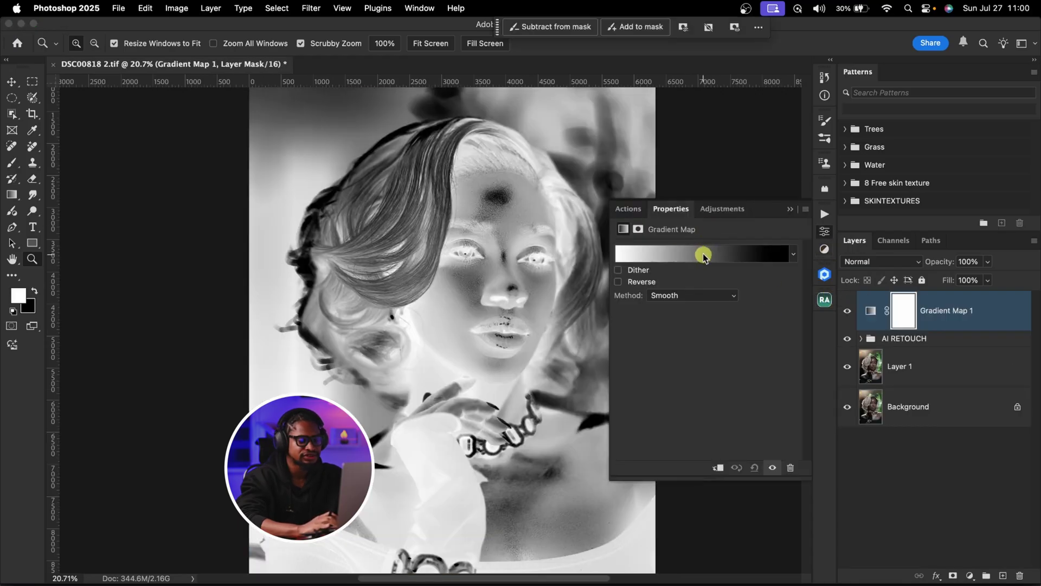
click(703, 255)
click(536, 121)
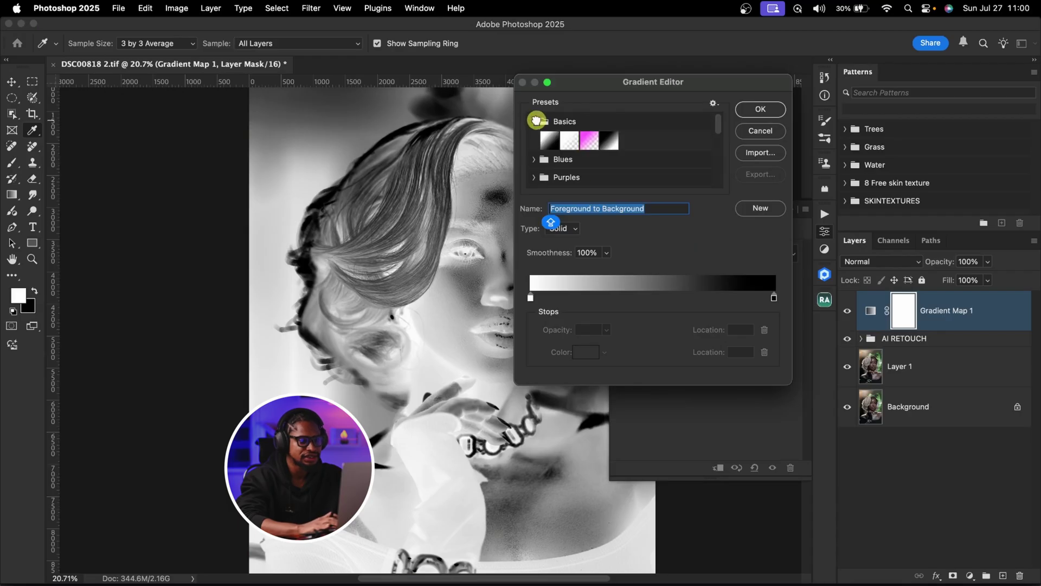
click(610, 142)
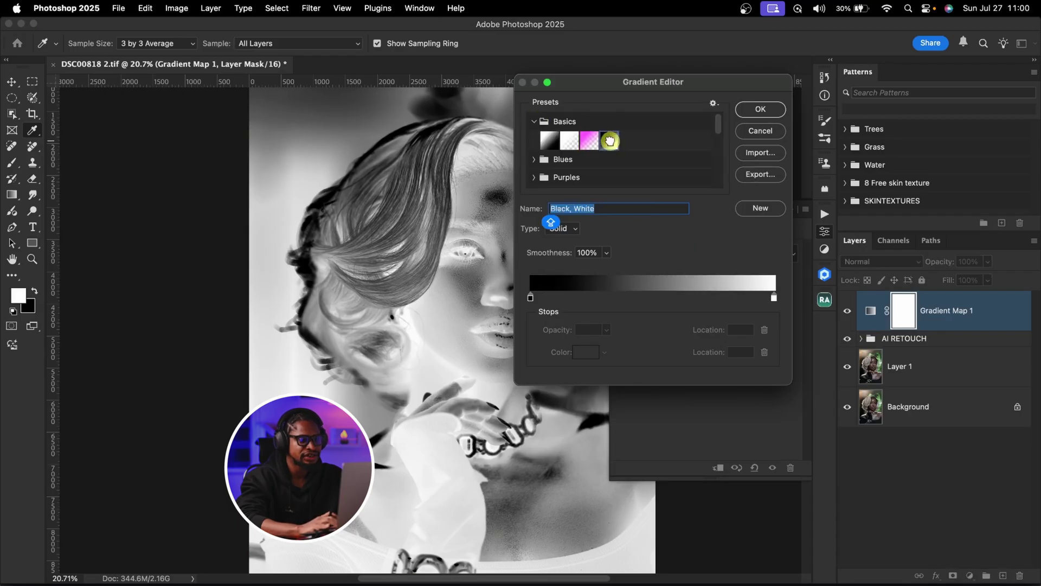
click(759, 110)
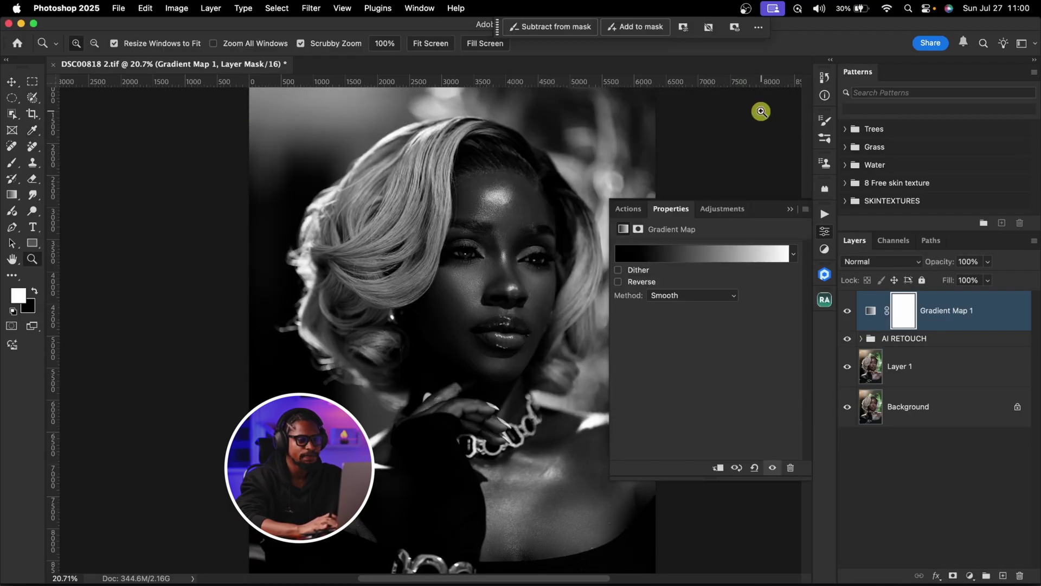
Set the gradient map layer to Multiply at 24% opacity and switch it off to compare the effect.
click(871, 263)
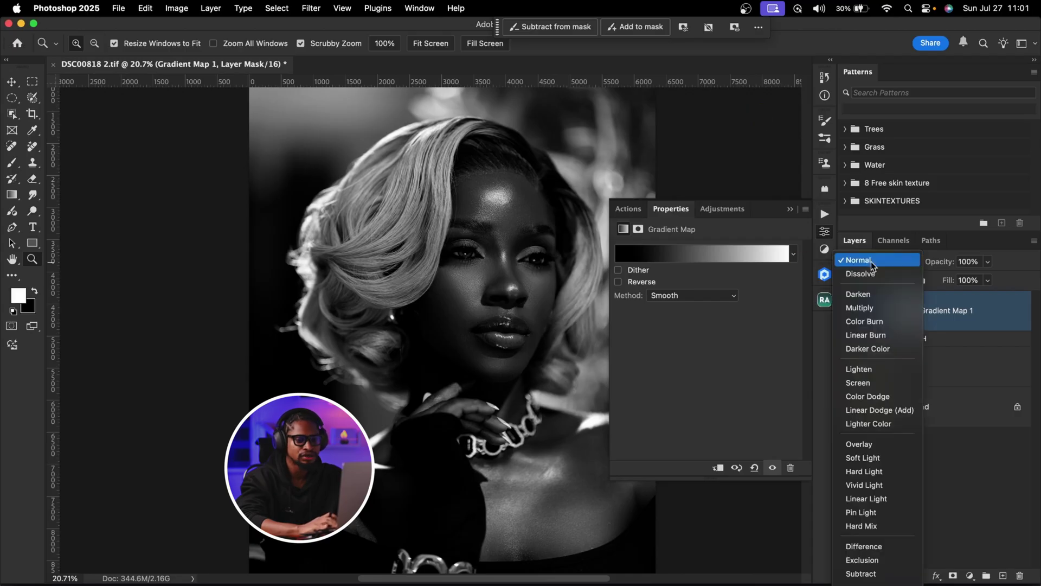
click(874, 308)
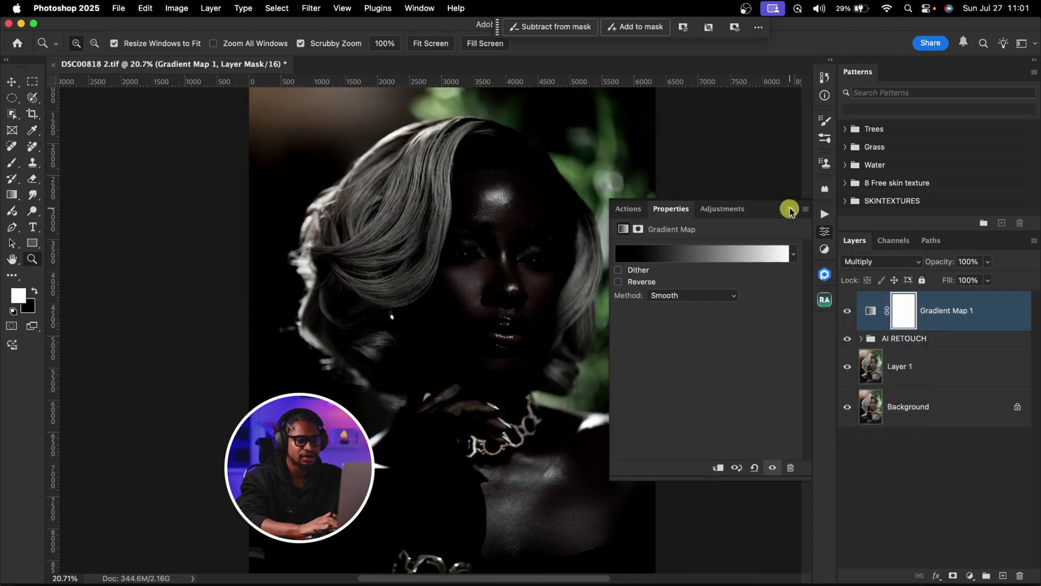
click(791, 209)
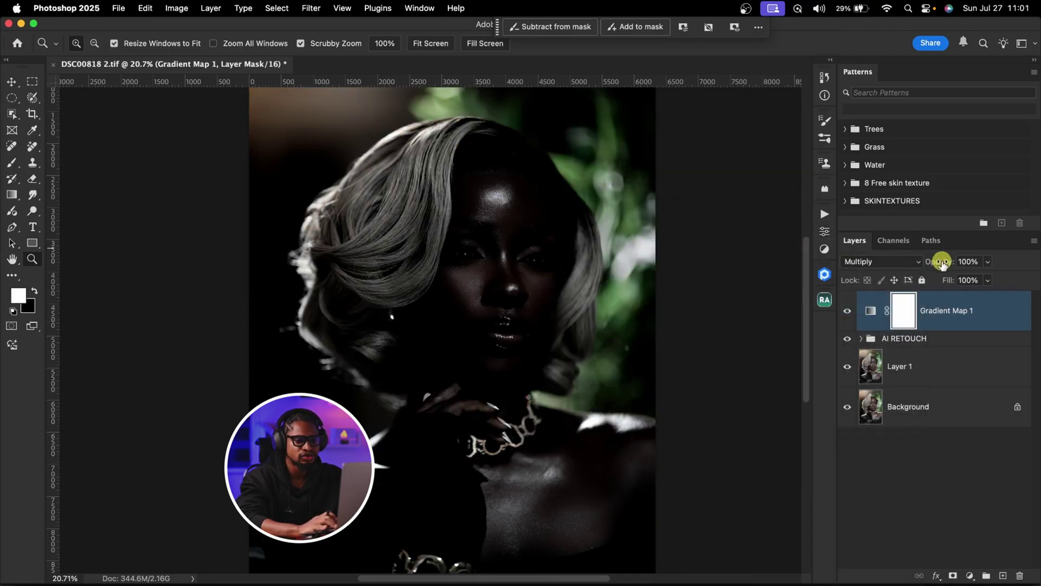
mouse_move(928, 262)
mouse_down()
mouse_move(950, 266)
mouse_move(941, 265)
mouse_up()
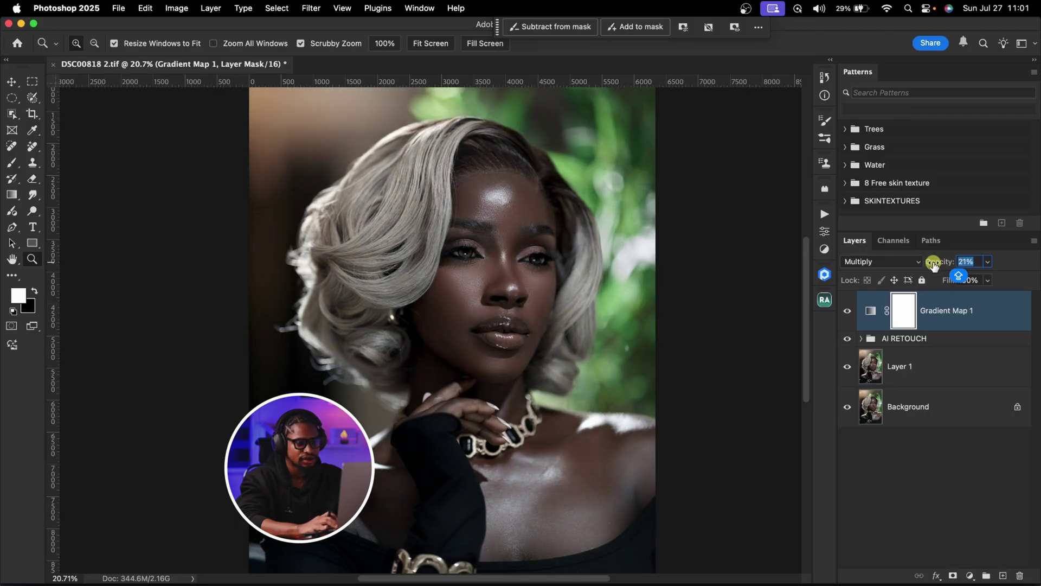
drag(934, 264, 940, 264)
click(848, 310)
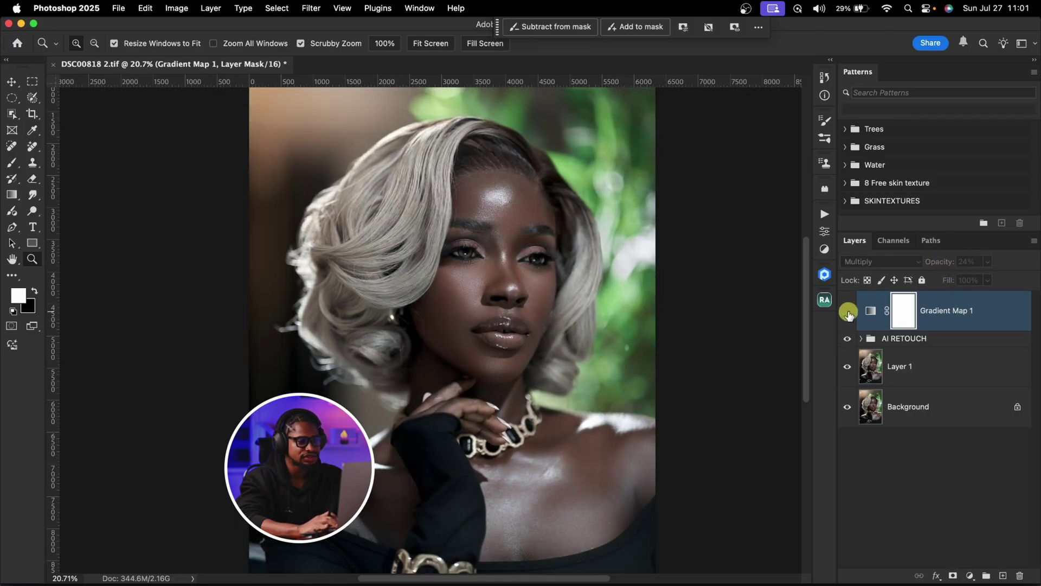
Compare the portrait with and without the gradient map layer and leave the layer switched on.
click(847, 311)
click(847, 312)
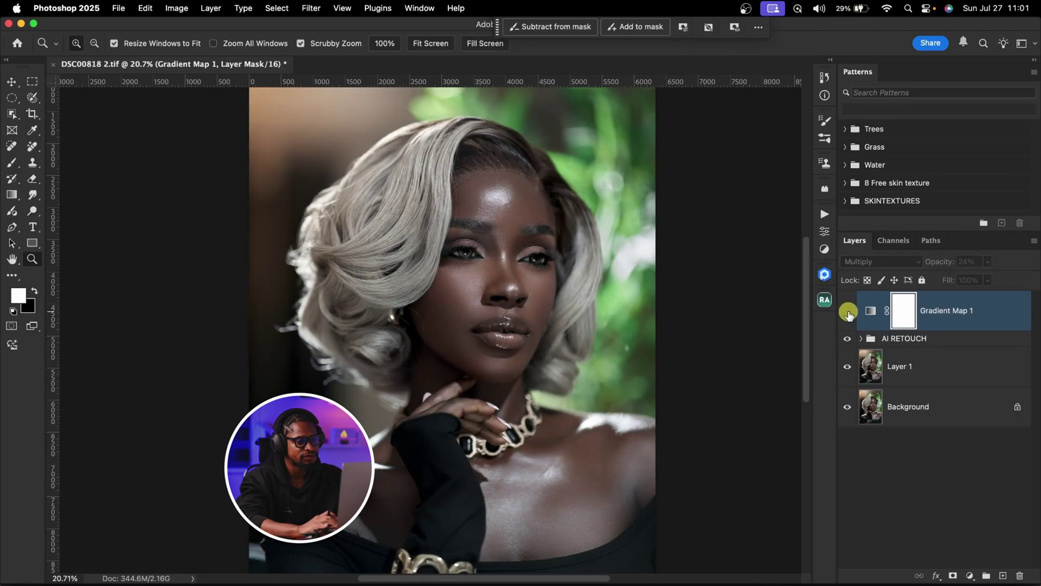
click(847, 312)
drag(610, 273, 584, 275)
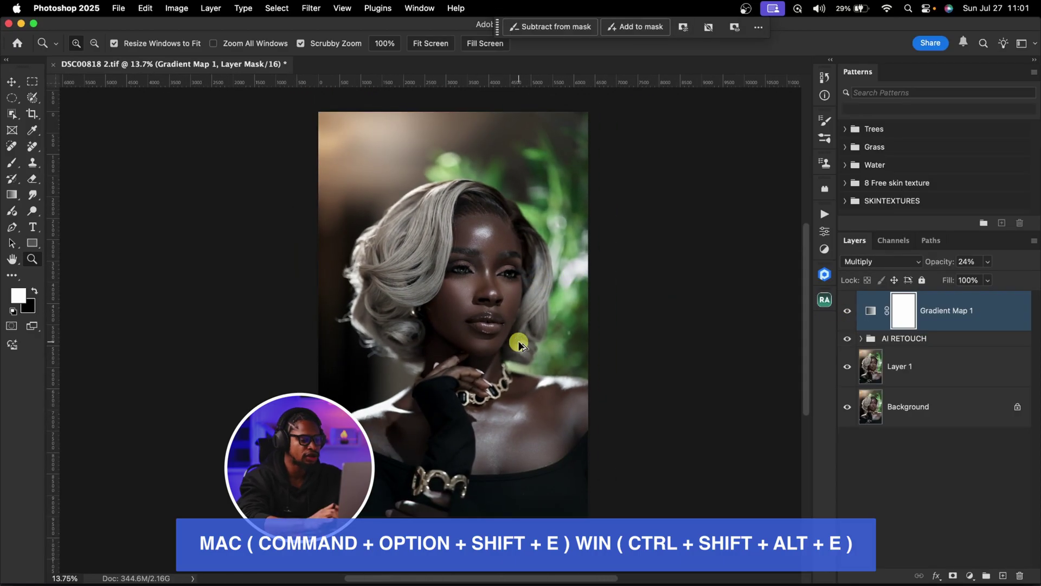
Stamp all visible layers into a new top layer and set its Blue Primary saturation to +21 with the Camera Raw filter.
key(super+alt+shift+e)
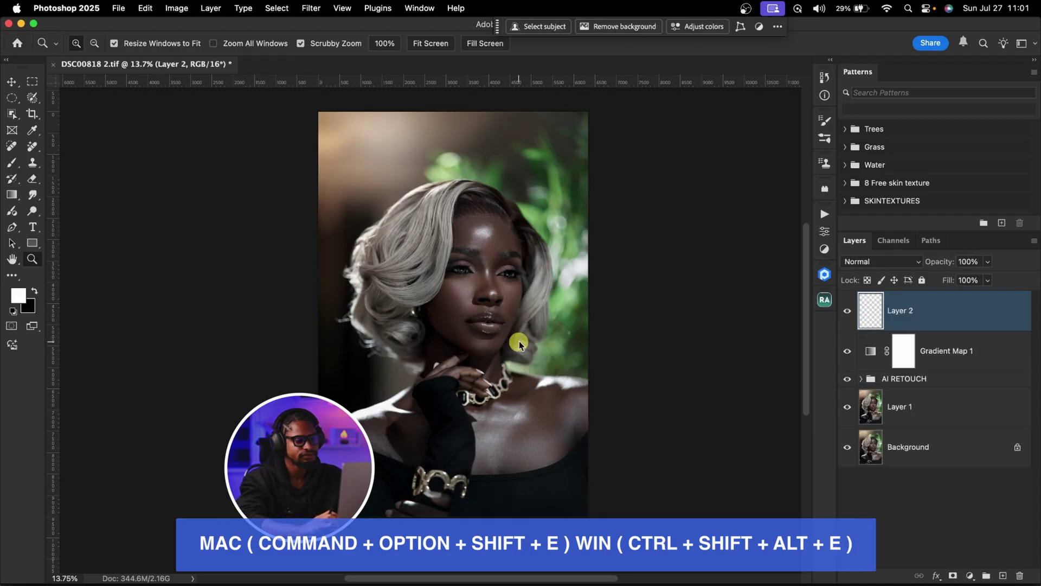
click(309, 8)
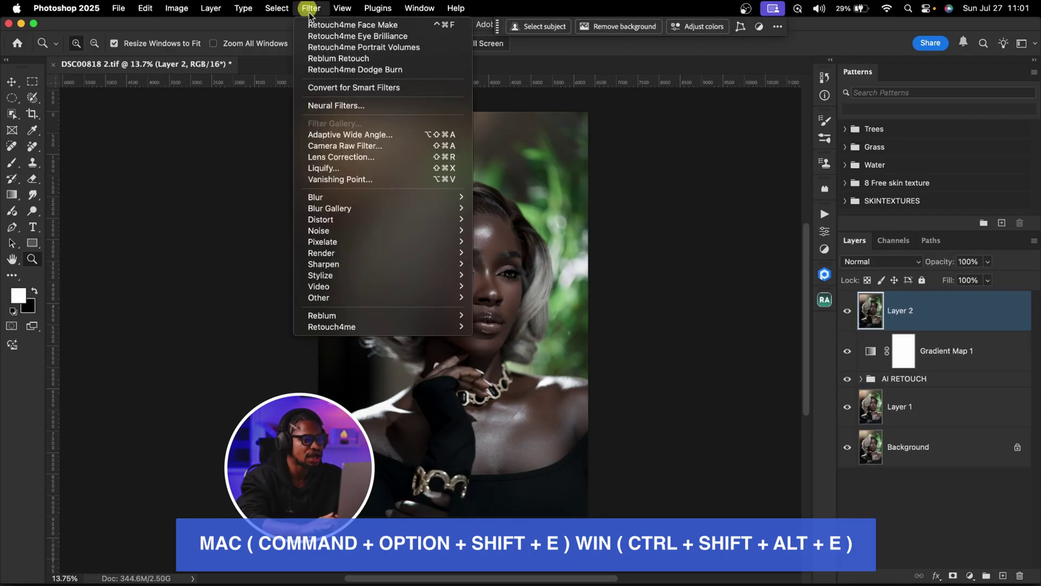
click(358, 146)
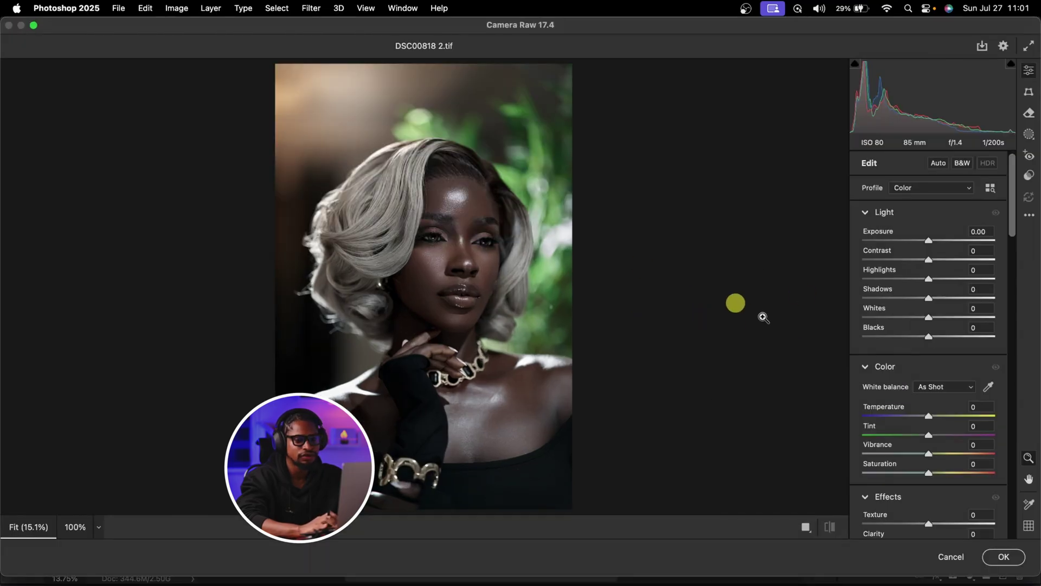
scroll(956, 426, down, 15)
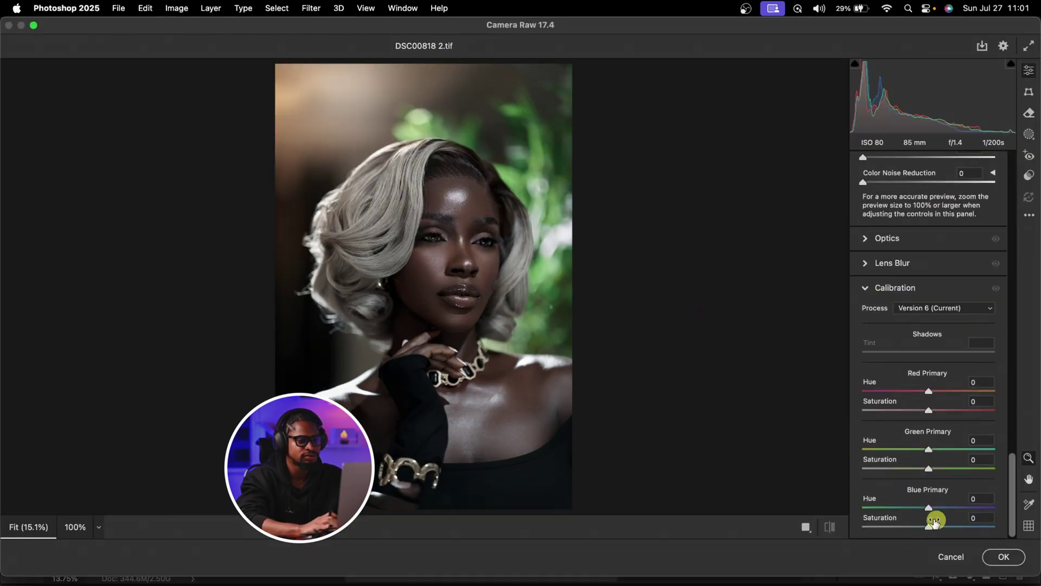
drag(931, 526, 944, 527)
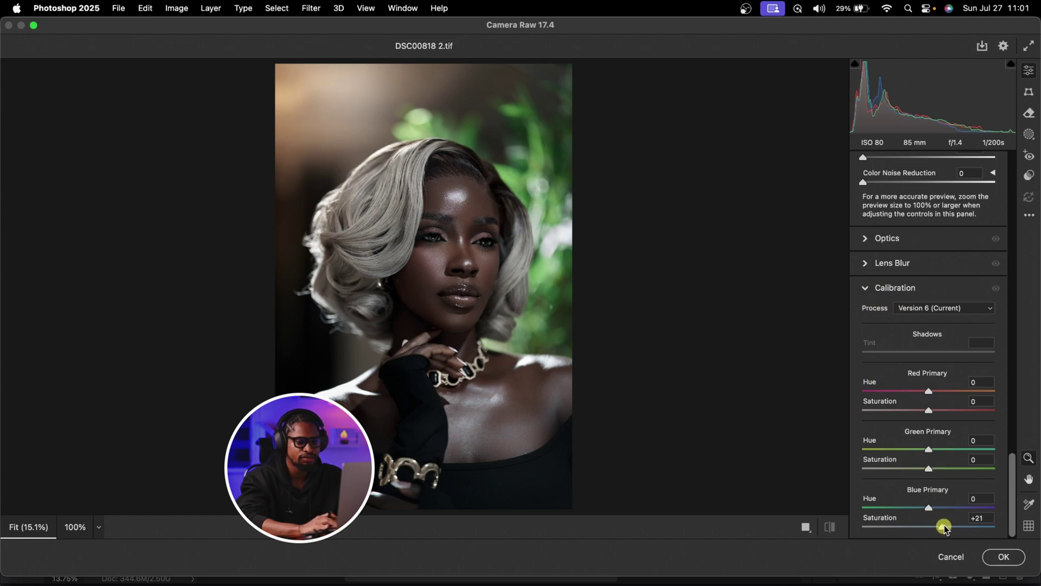
click(1007, 560)
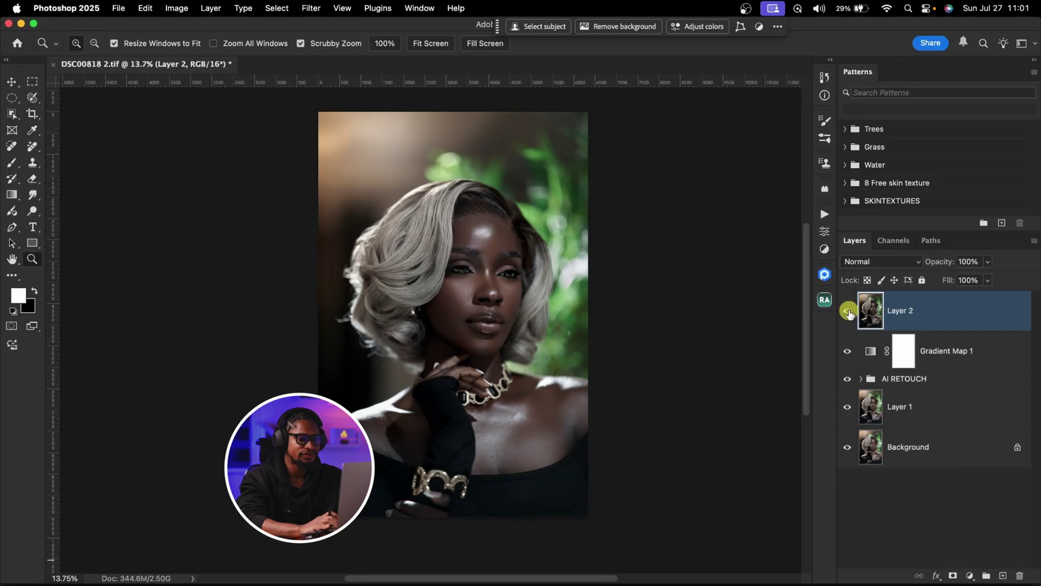
Group Layer 2 with the gradient map layer, compare the group's effect on the portrait and lower the group's opacity to 72%.
shift+click(958, 351)
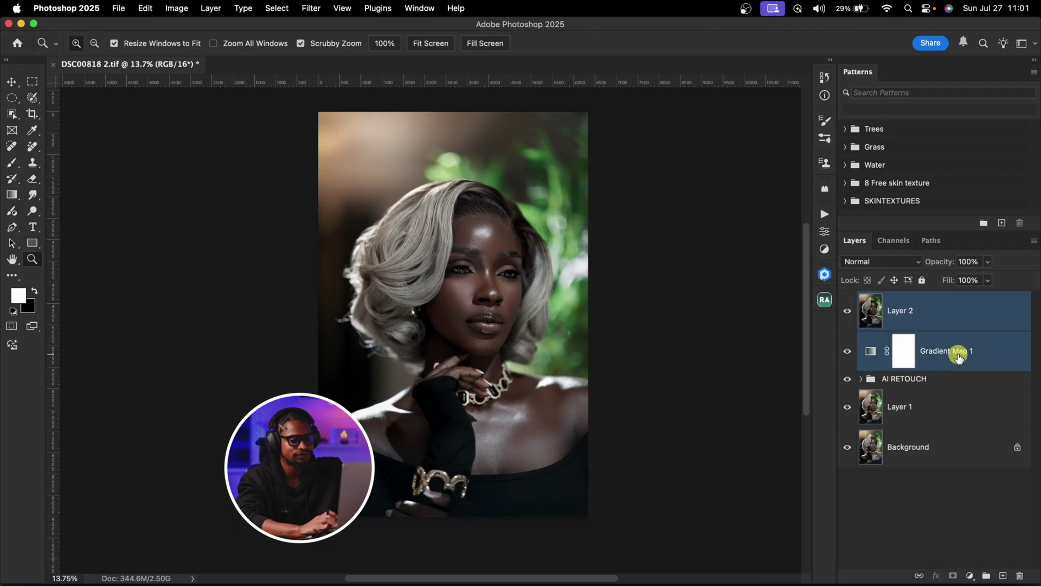
key(super+g)
click(847, 298)
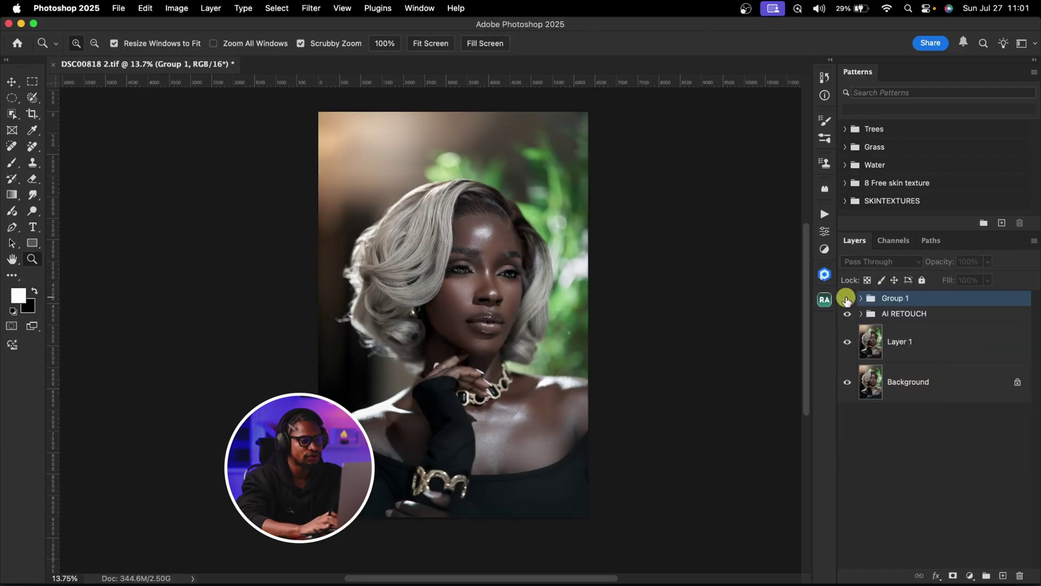
click(847, 297)
click(847, 297)
click(847, 297)
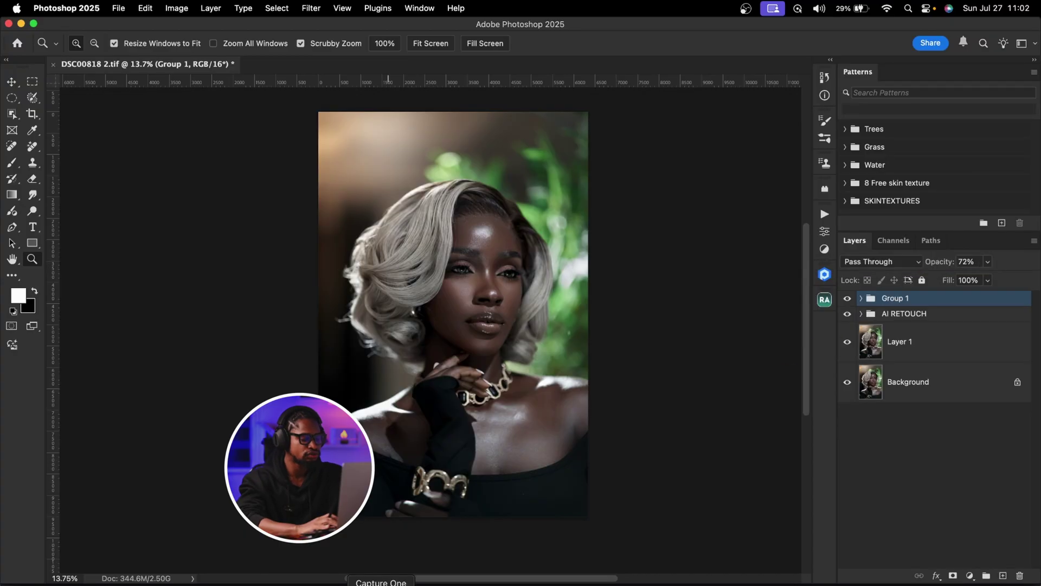
Switch to Capture One and reset all adjustments on DSC00818.ARW.
click(381, 584)
click(995, 435)
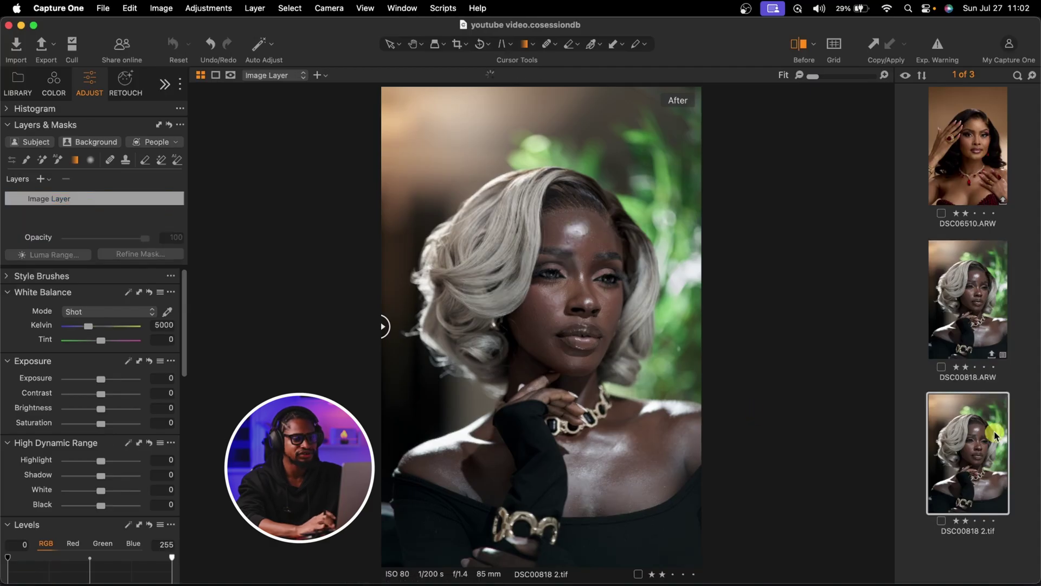
click(974, 312)
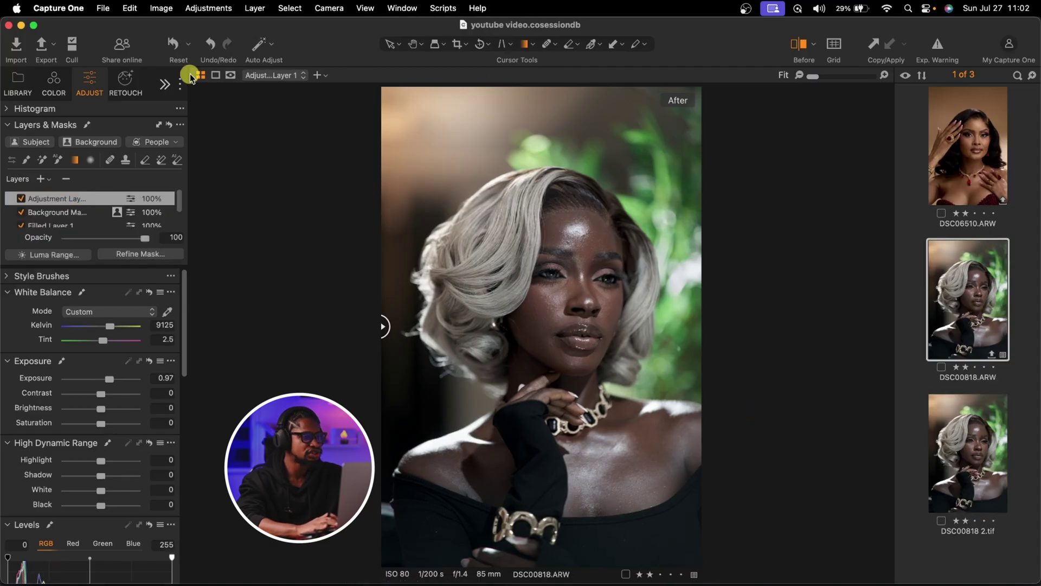
click(175, 51)
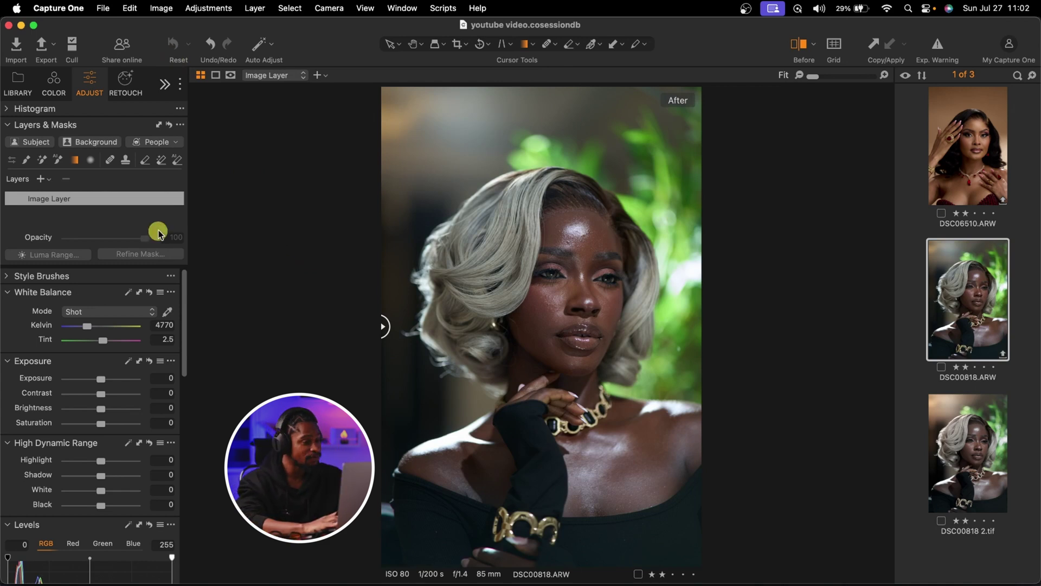
Add a new filled adjustment layer to the portrait and lower its Highlight value to -59.
click(51, 180)
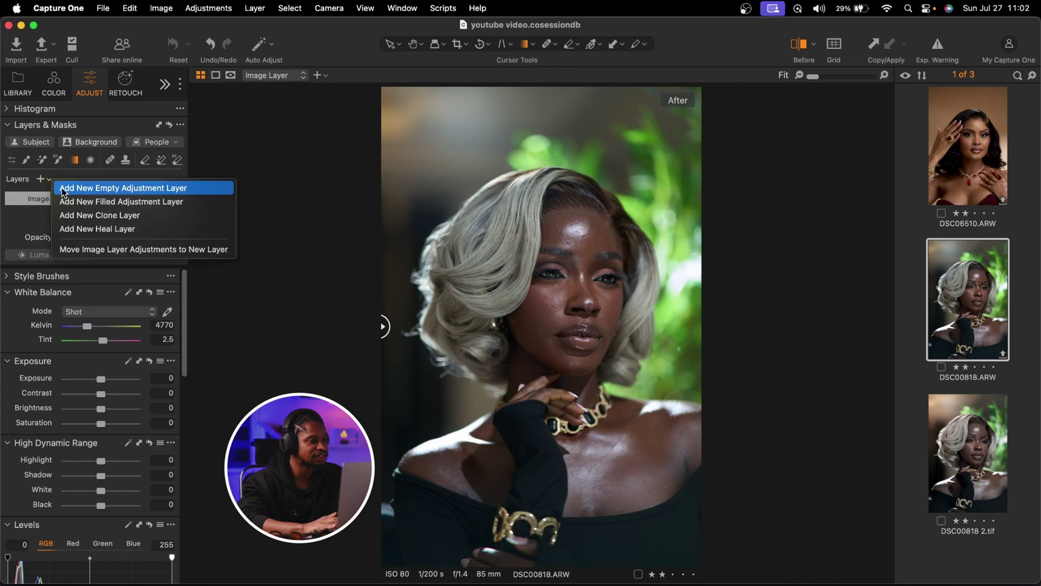
click(70, 201)
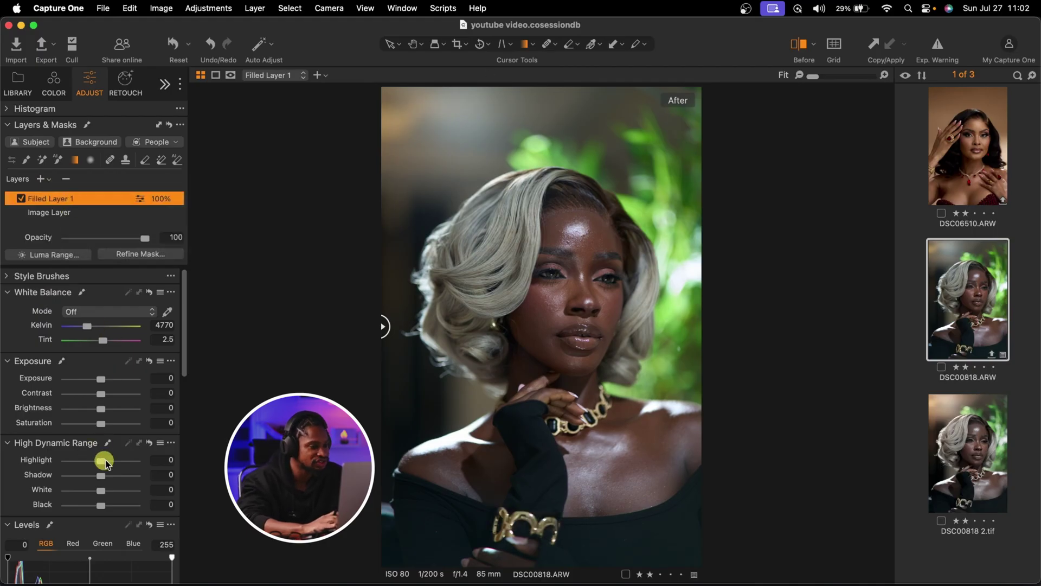
drag(106, 464, 90, 464)
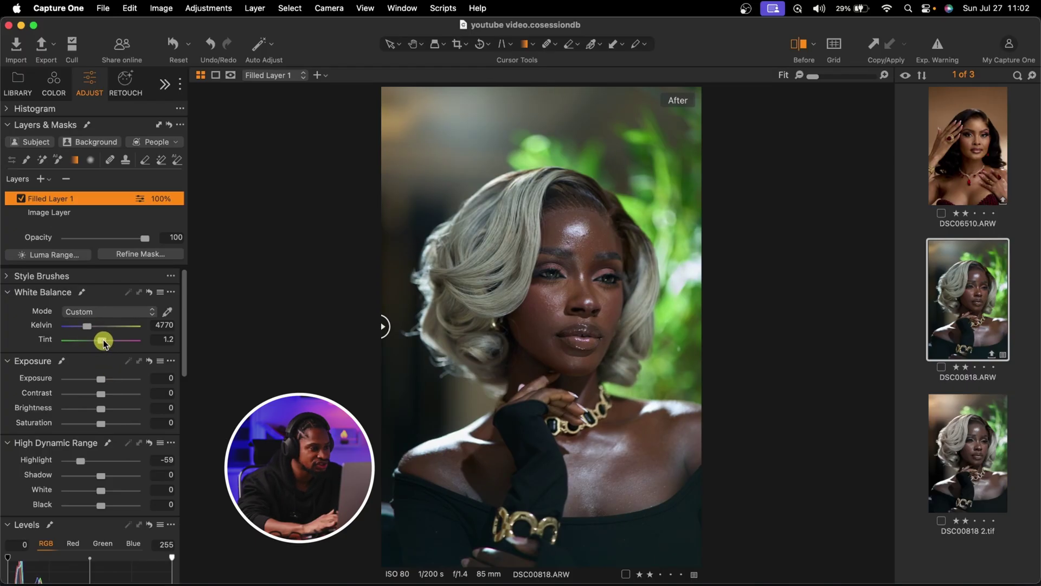
Set the filled layer's white balance to 5078 Kelvin with tint 1.2, its exposure to 0.37 and its black input level to 5.
drag(87, 327, 90, 327)
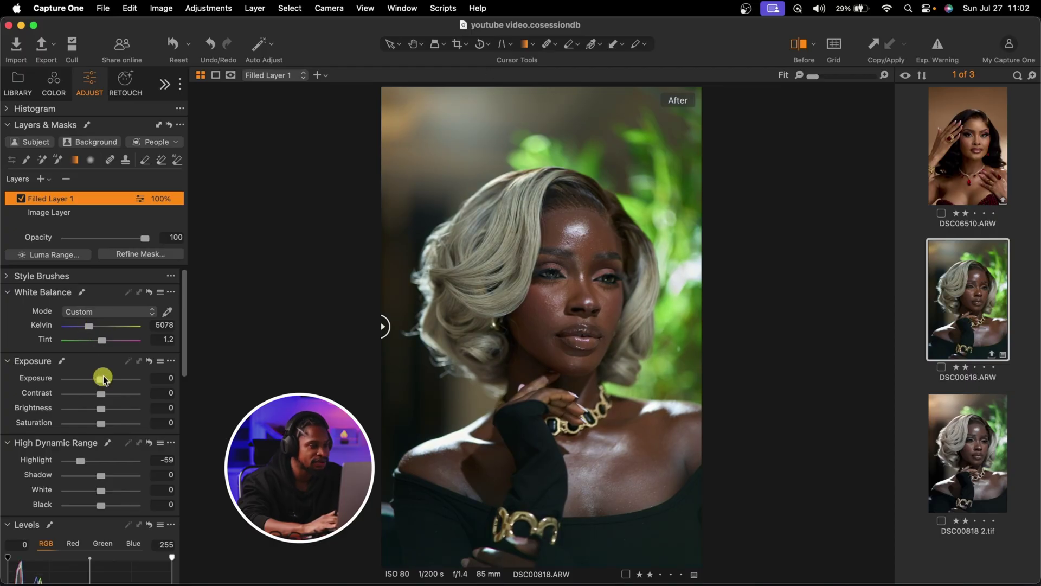
drag(103, 381, 106, 384)
scroll(136, 468, down, 2)
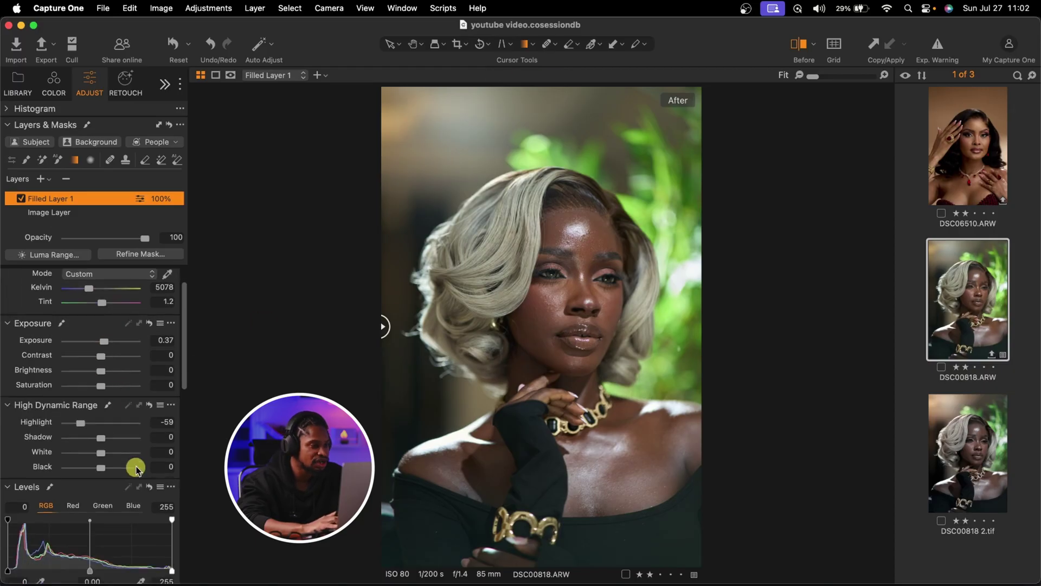
scroll(136, 467, down, 4)
drag(11, 493, 13, 493)
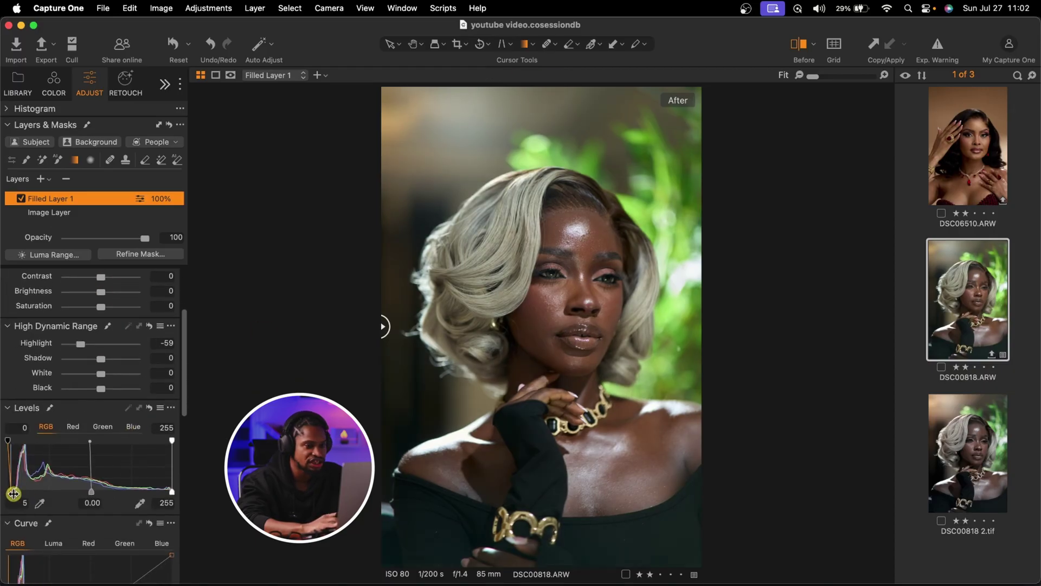
Add an empty adjustment layer and draw a diagonal linear gradient mask from the photo's upper-left corner towards the face.
click(44, 179)
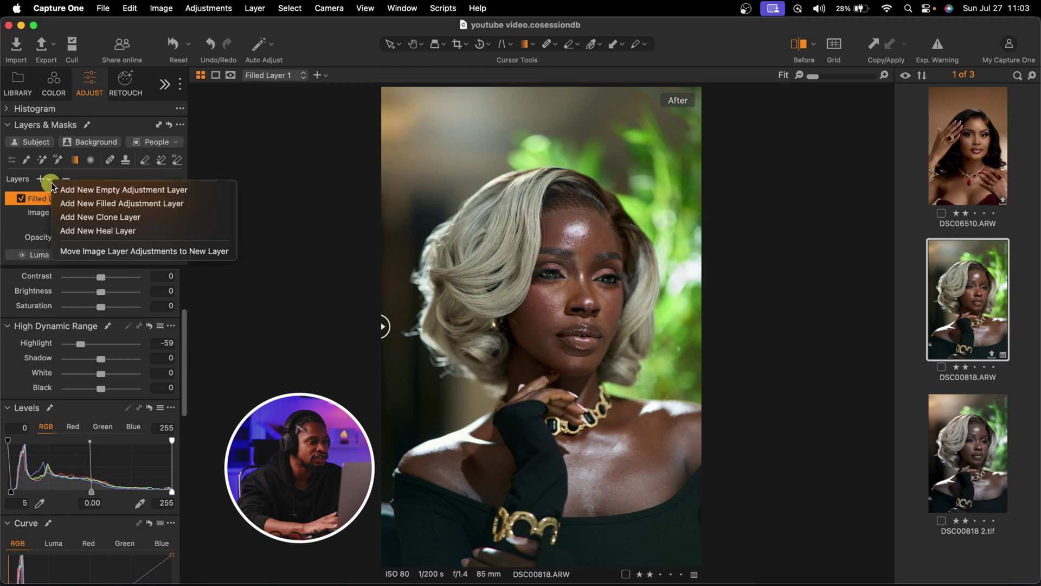
click(123, 192)
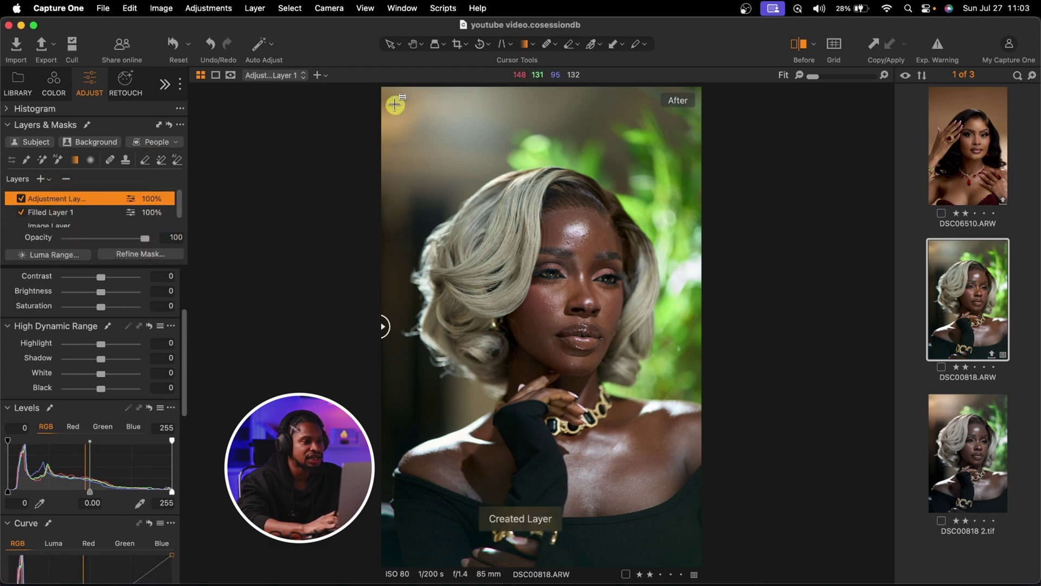
drag(391, 109, 588, 239)
Set the gradient-masked layer's exposure to 0.93 and its white balance to 6598 Kelvin.
scroll(104, 344, up, 4)
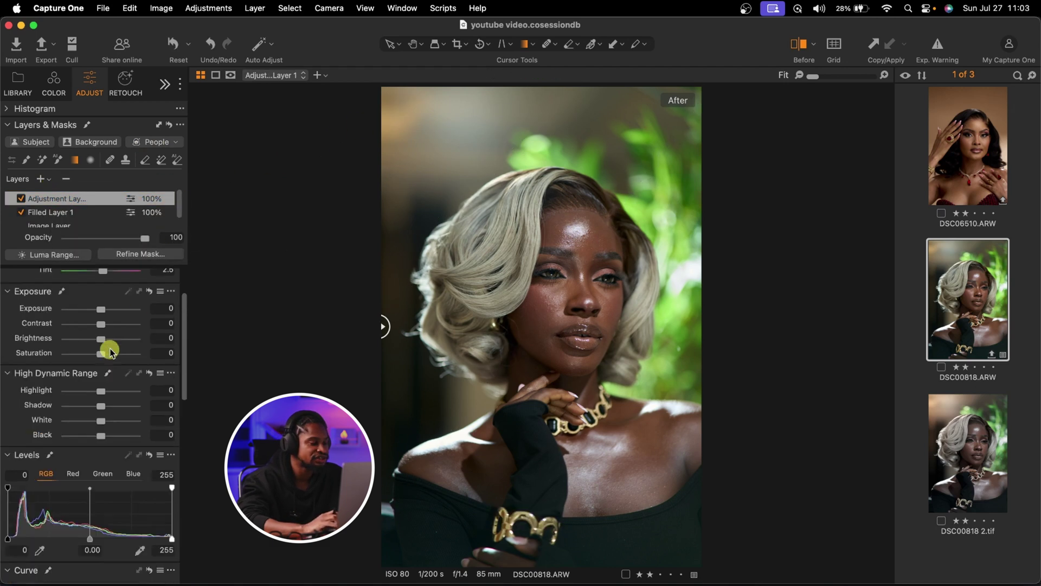
drag(100, 365, 109, 365)
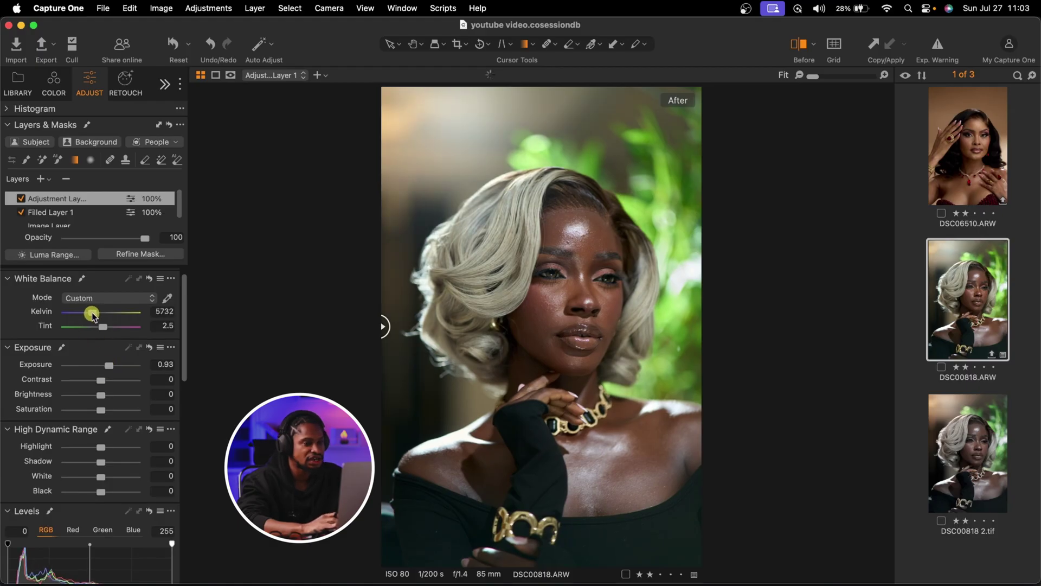
drag(98, 321, 96, 320)
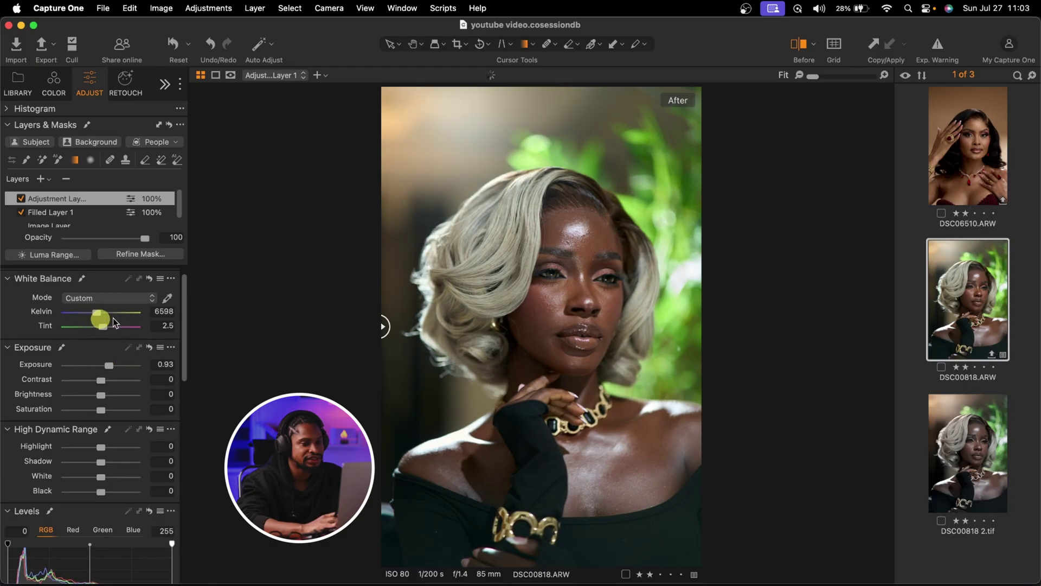
drag(384, 326, 379, 396)
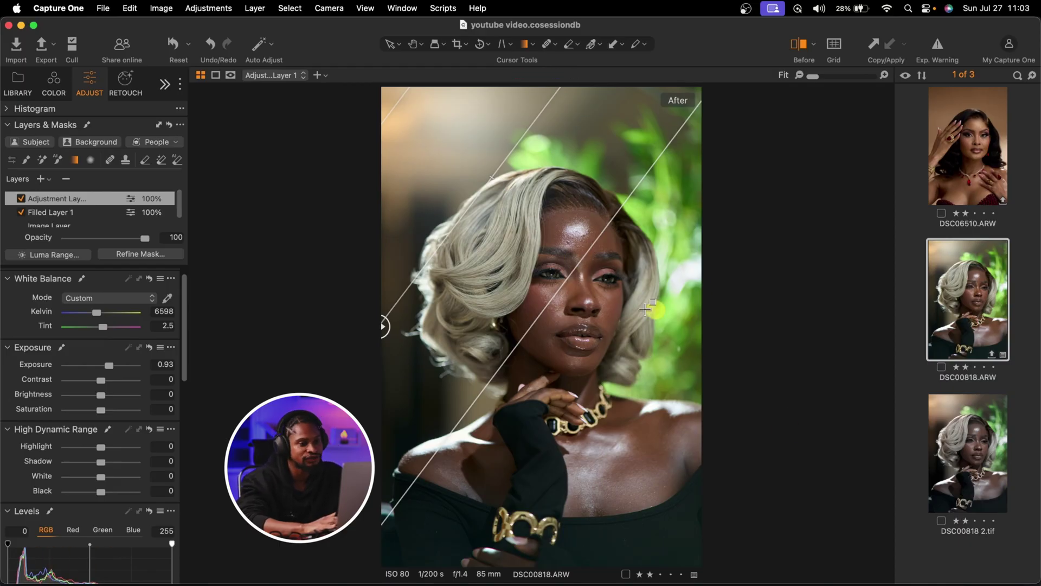
Send DSC00818.ARW to Adobe Photoshop 2025 for editing as a 16-bit uncompressed TIFF in Adobe RGB (1998).
right_click(985, 288)
mouse_move(922, 243)
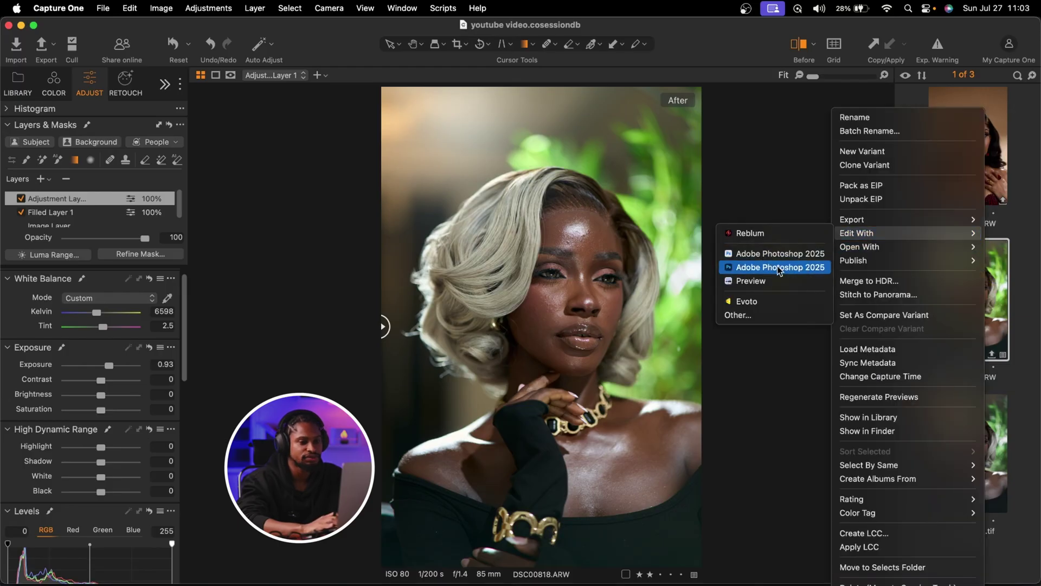
click(777, 267)
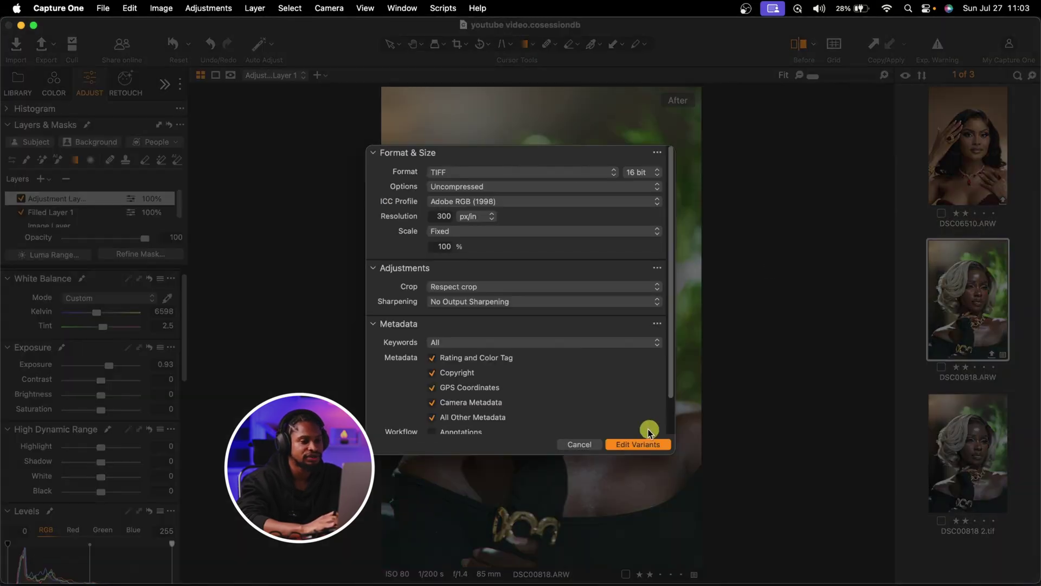
click(631, 445)
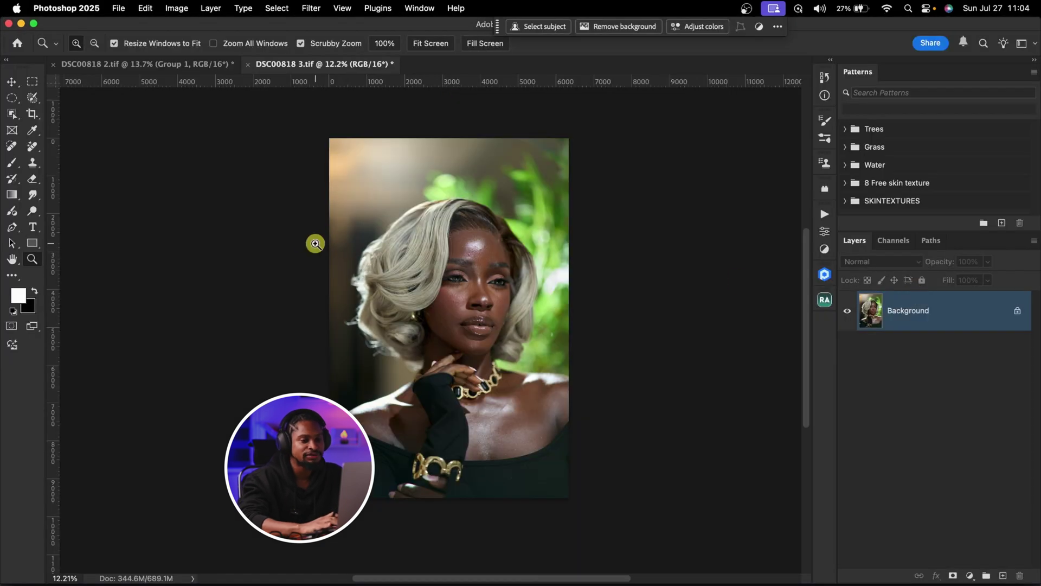
Duplicate the Background layer, run the Retouch4me action on the copy and inspect the retouched face.
key(super+j)
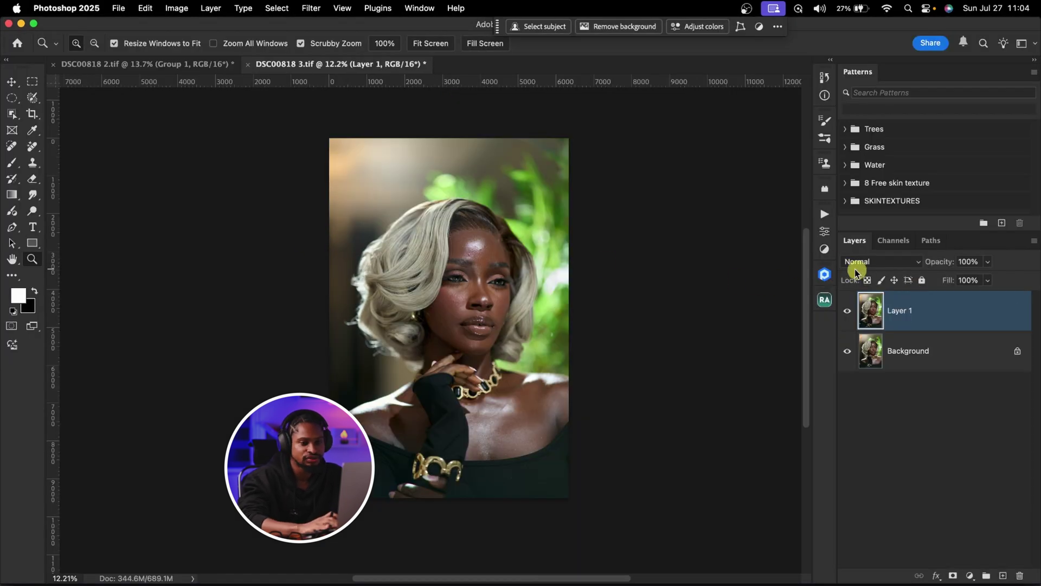
click(824, 219)
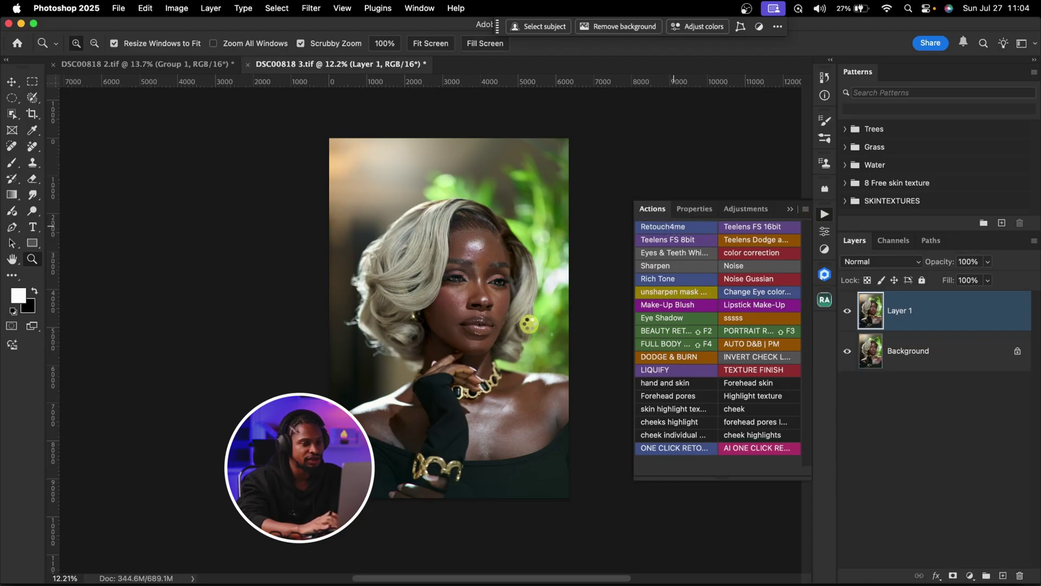
drag(488, 279, 533, 273)
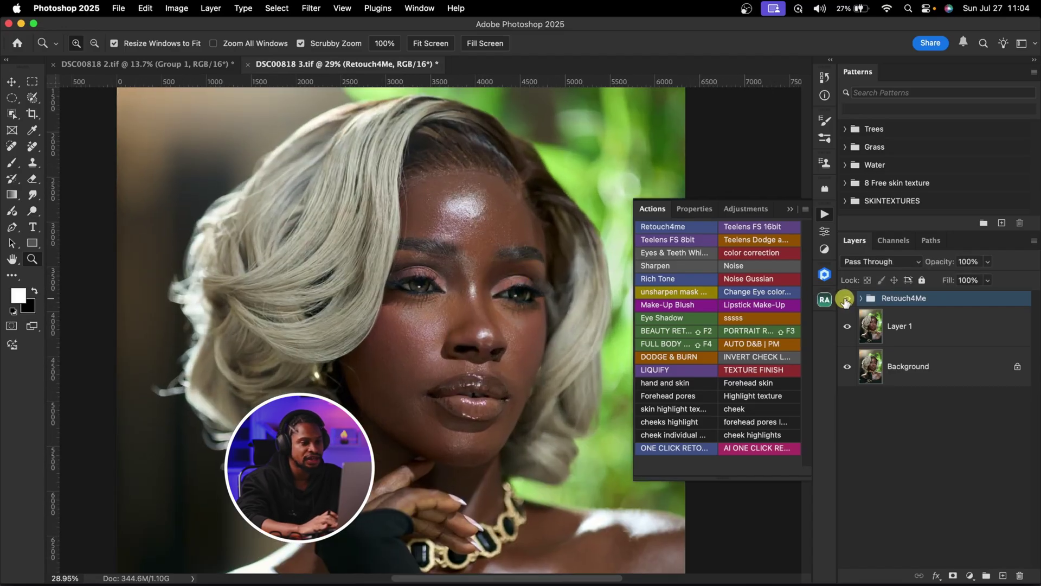
drag(427, 293, 415, 301)
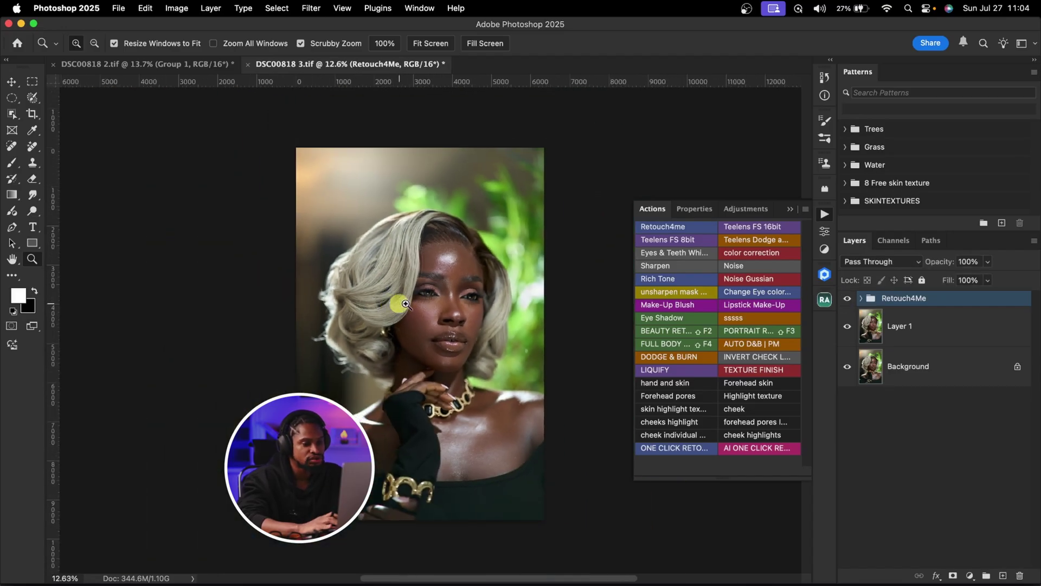
Stamp all visible layers into a new layer above the Retouch4Me group.
drag(456, 269, 477, 272)
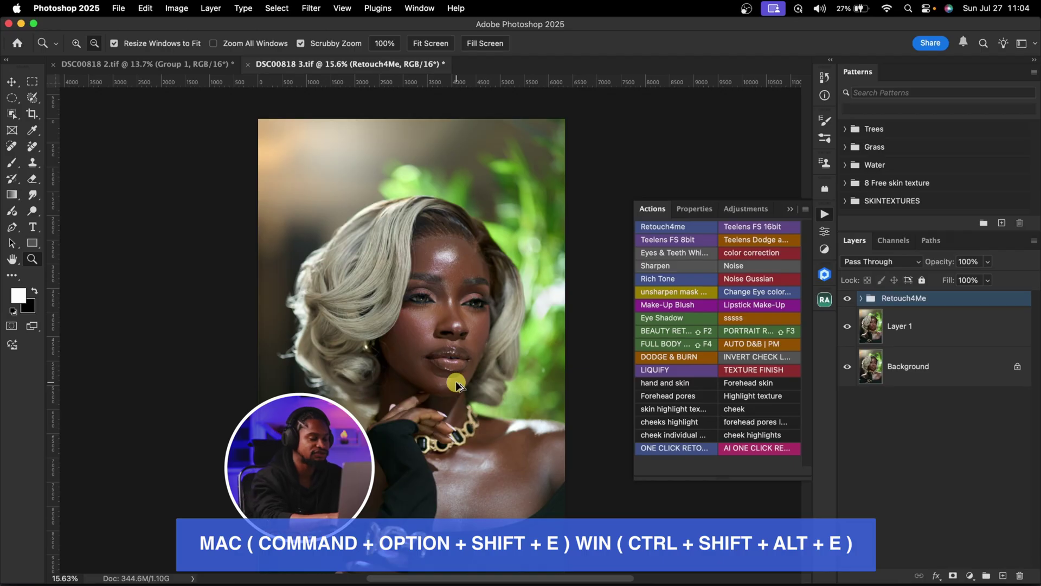
key(alt+shift+super+e)
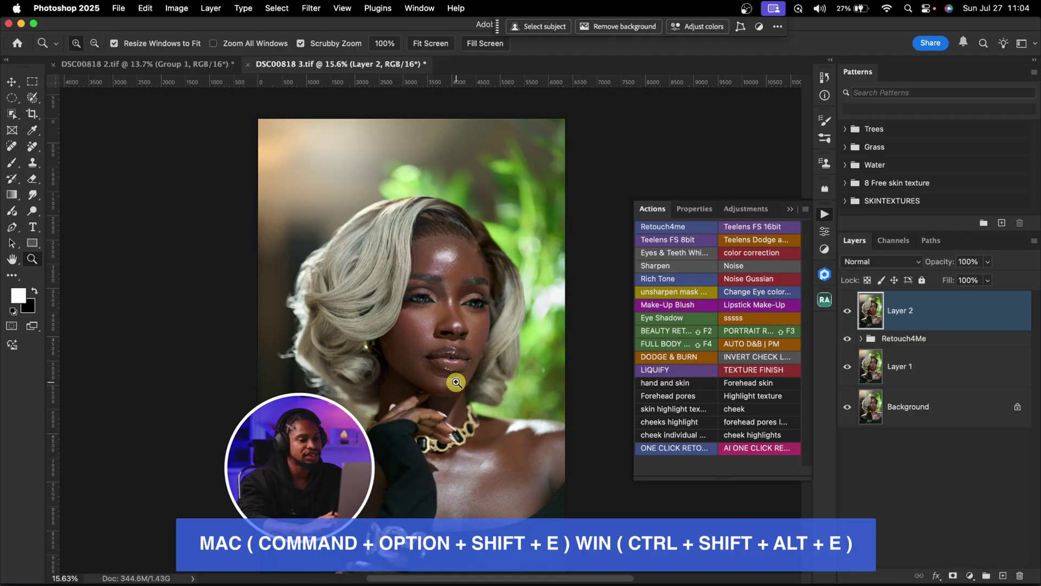
Convert the stamped Layer 2 for smart filters and open it in the Camera Raw Filter.
click(310, 9)
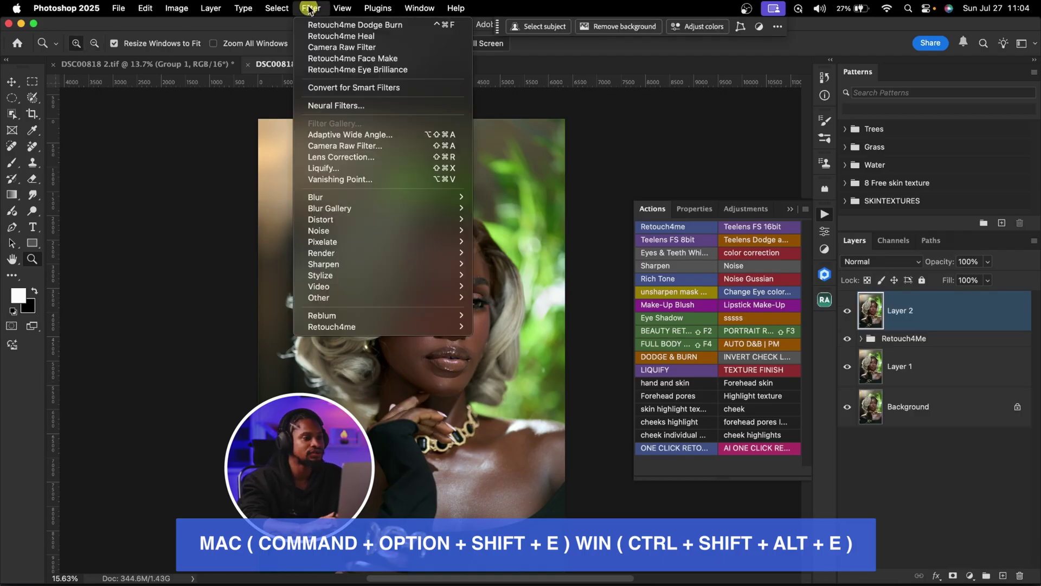
click(348, 87)
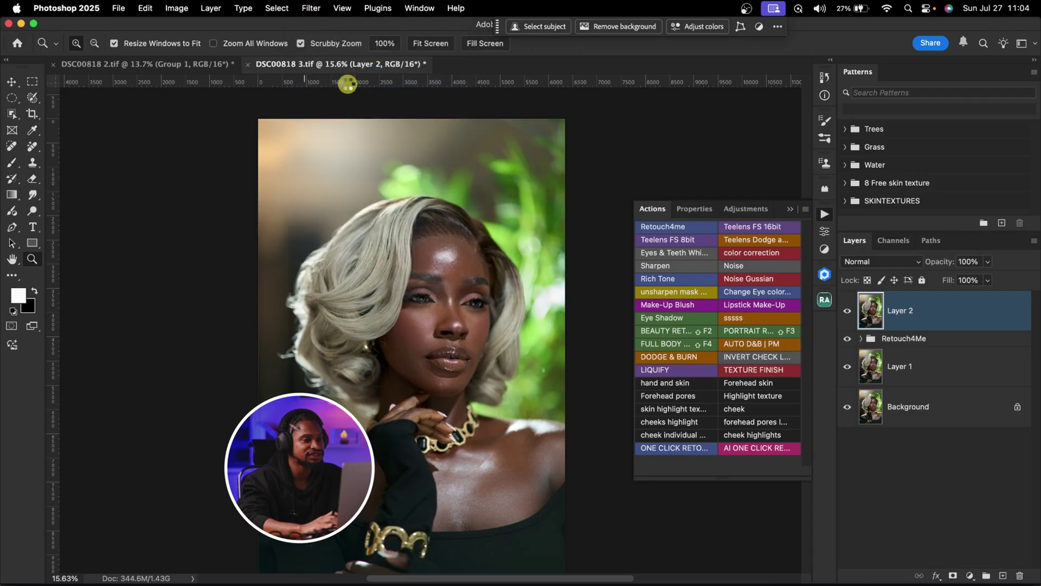
click(311, 8)
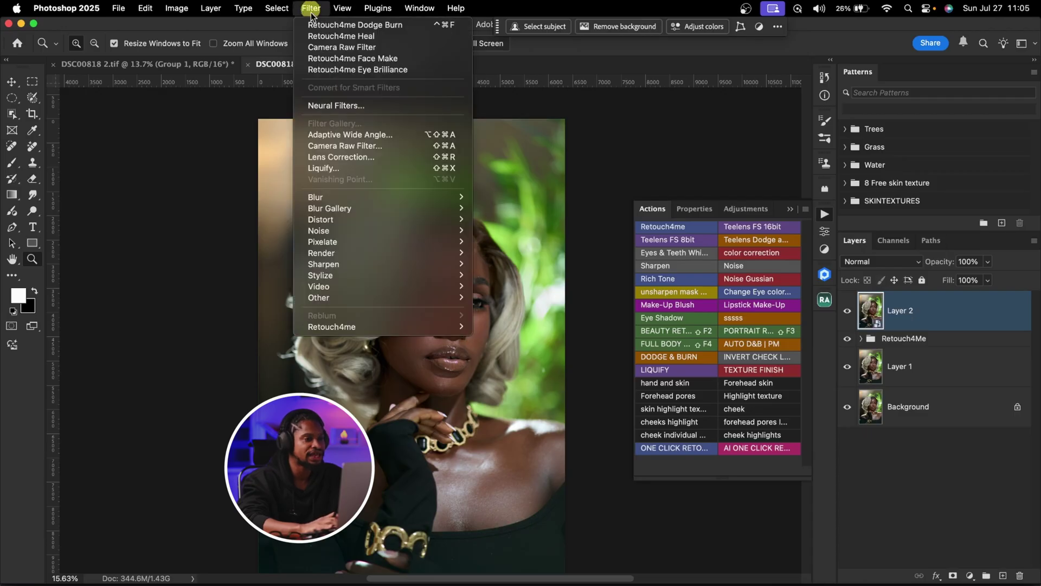
click(346, 145)
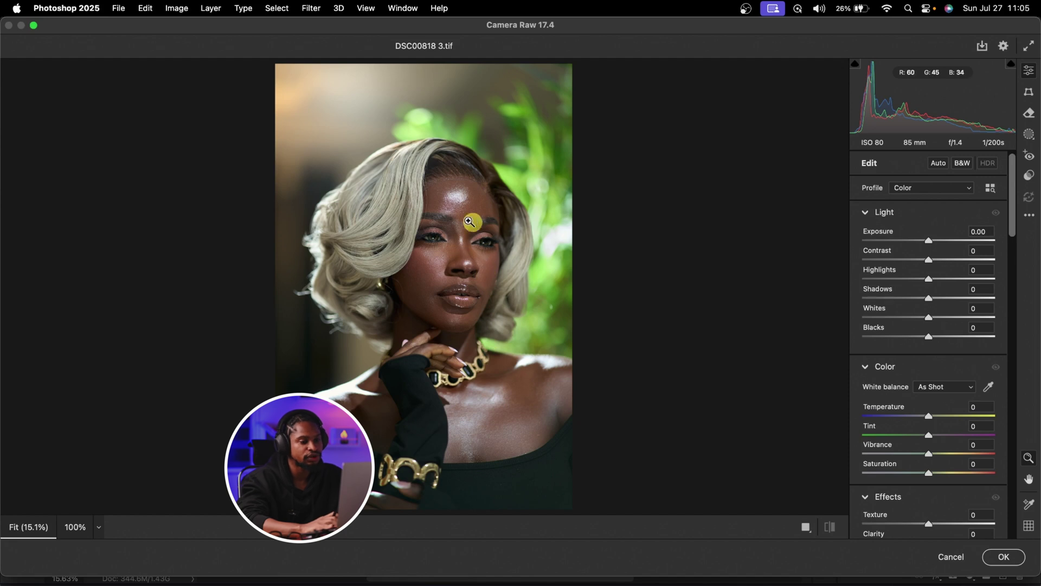
Set the Blue Primary saturation to +16 in the Camera Raw calibration.
scroll(940, 369, down, 10)
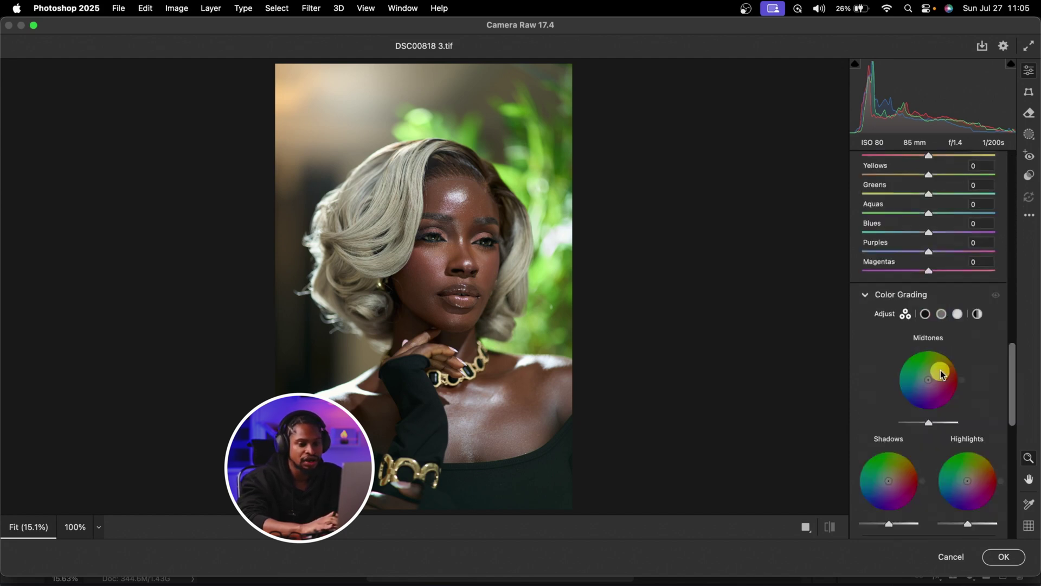
scroll(941, 374, down, 10)
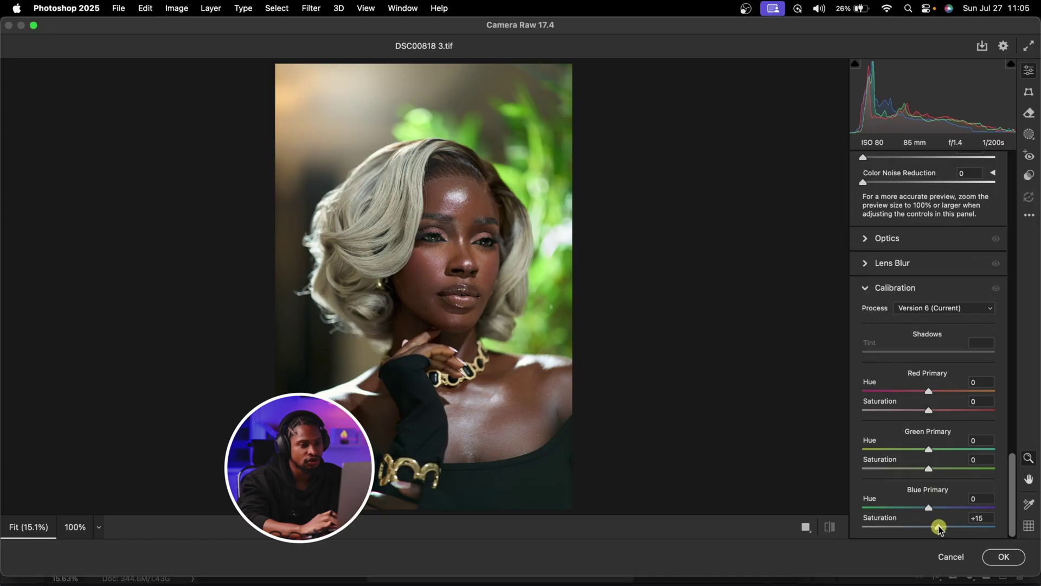
drag(939, 528, 941, 527)
scroll(958, 375, up, 1)
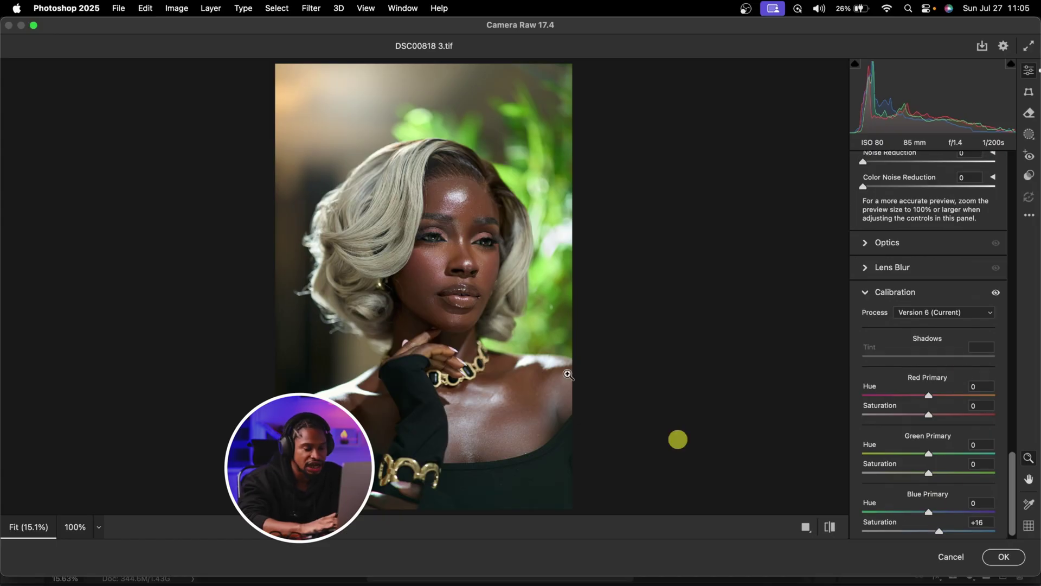
Try the Blue Primary hue in both directions, including -100 and +60, and settle on -15.
drag(460, 182, 495, 197)
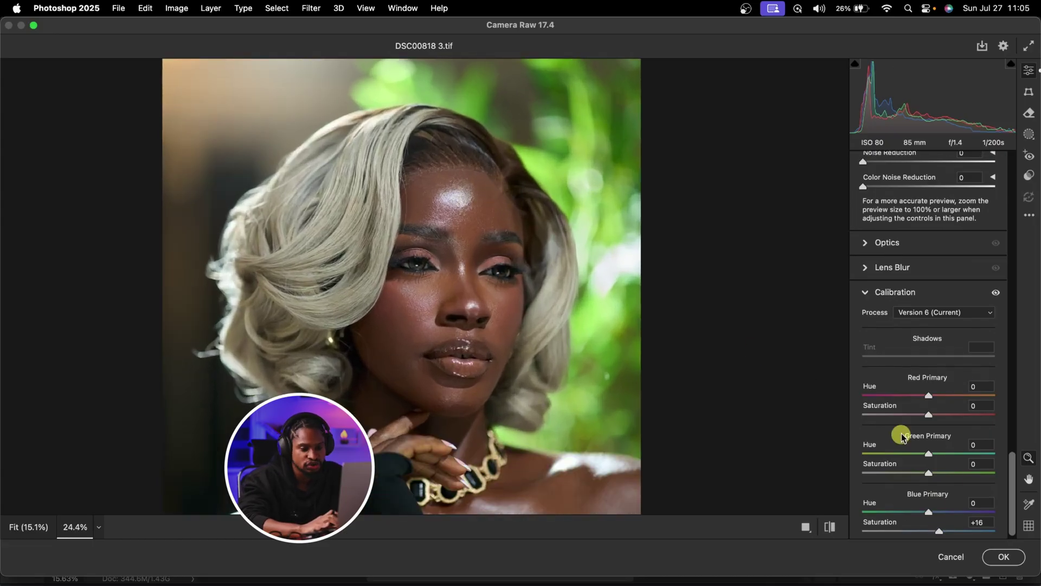
drag(931, 514, 674, 416)
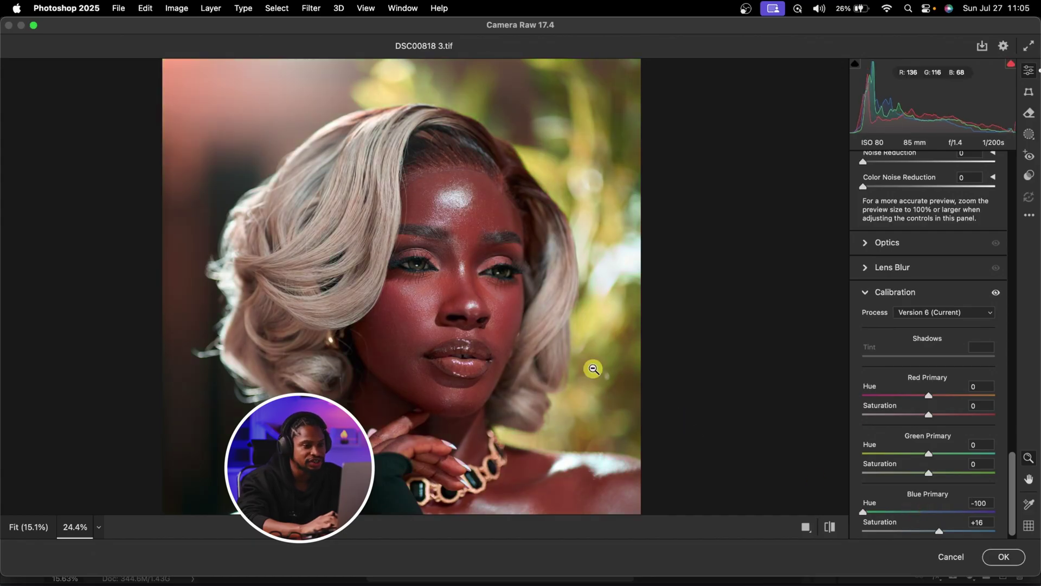
drag(593, 367, 542, 369)
drag(863, 512, 911, 513)
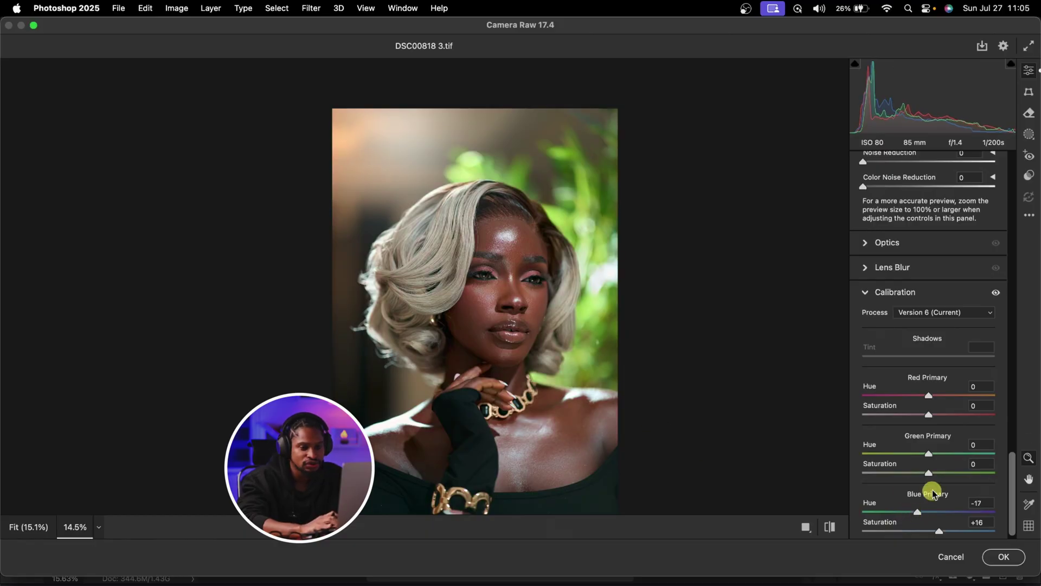
drag(922, 512, 972, 513)
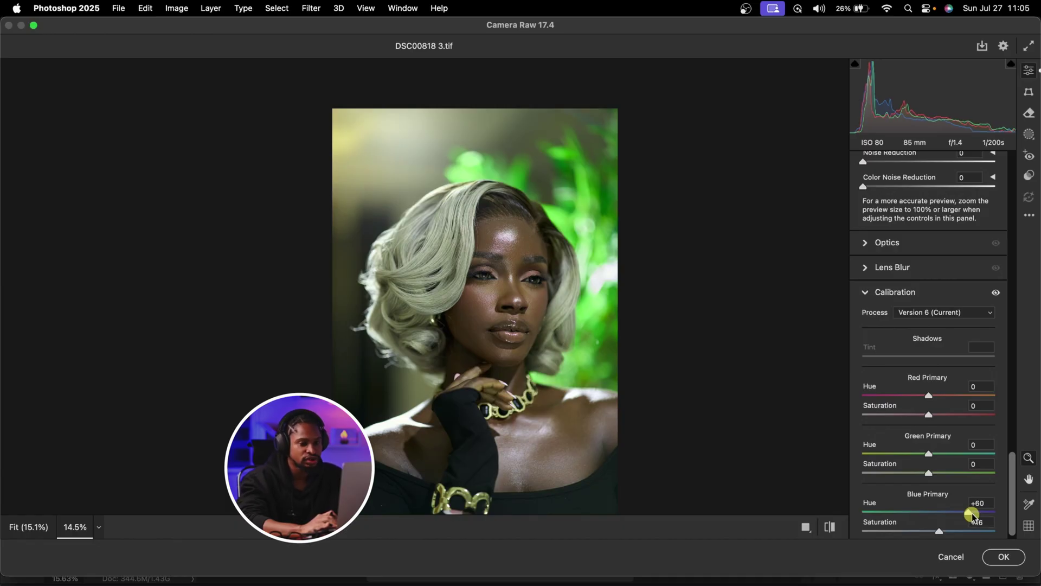
drag(972, 513, 928, 513)
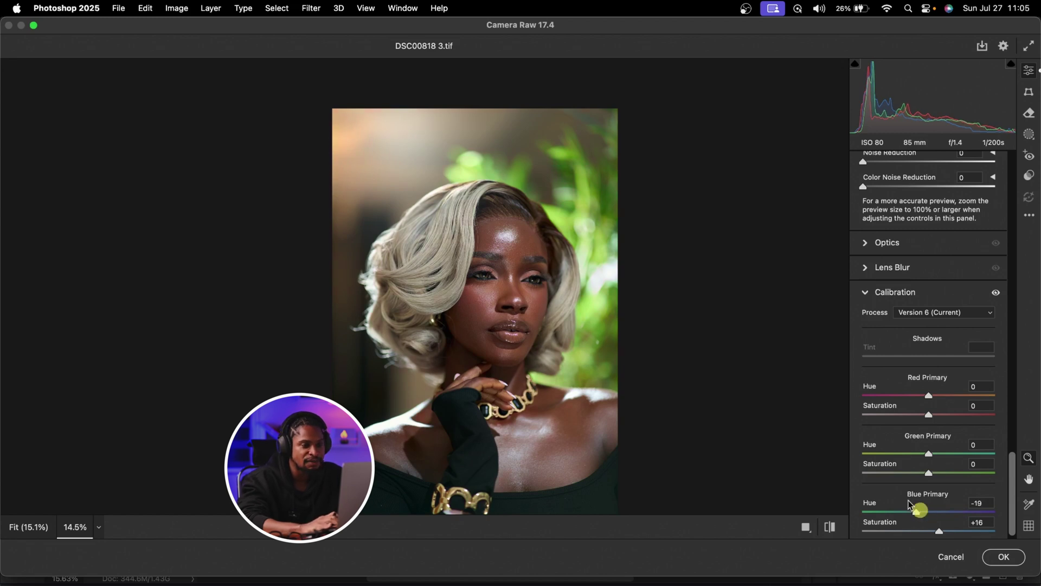
drag(863, 513, 918, 513)
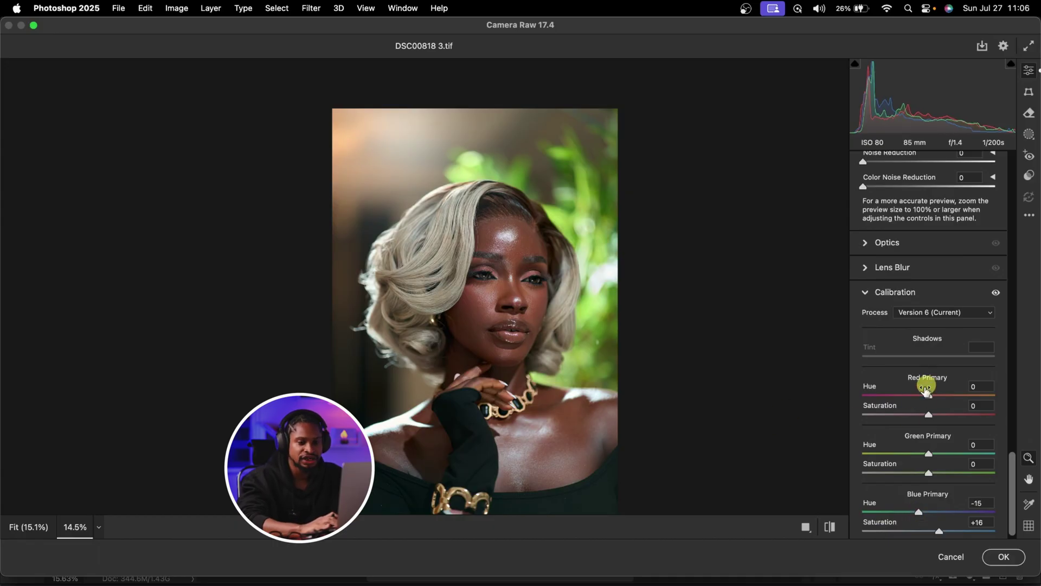
Set the Red Primary saturation to -12 and compare the portrait before and after the calibration.
mouse_move(929, 415)
mouse_down()
mouse_move(900, 415)
mouse_move(929, 415)
mouse_move(911, 417)
mouse_up()
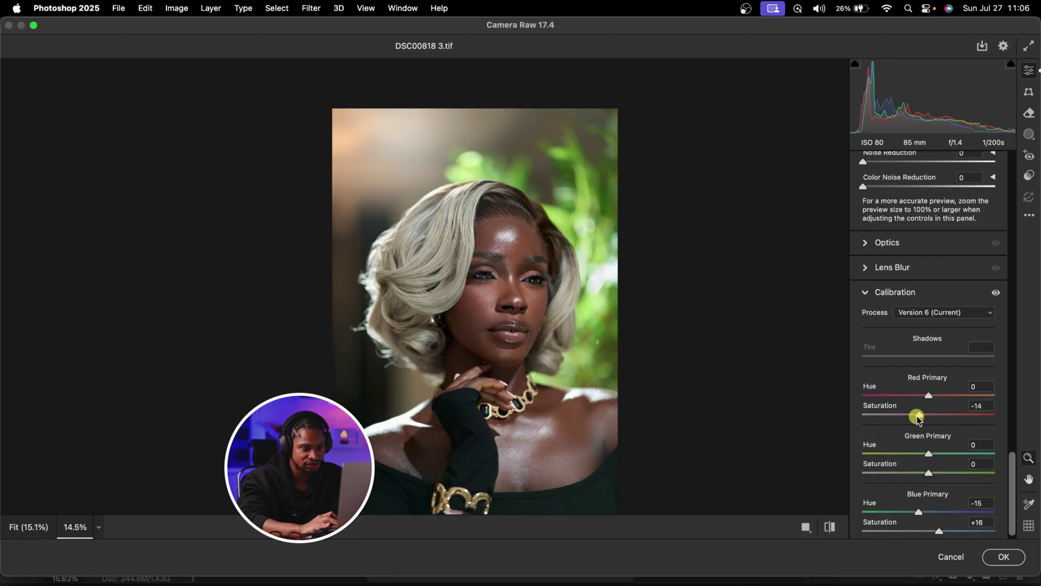
click(830, 527)
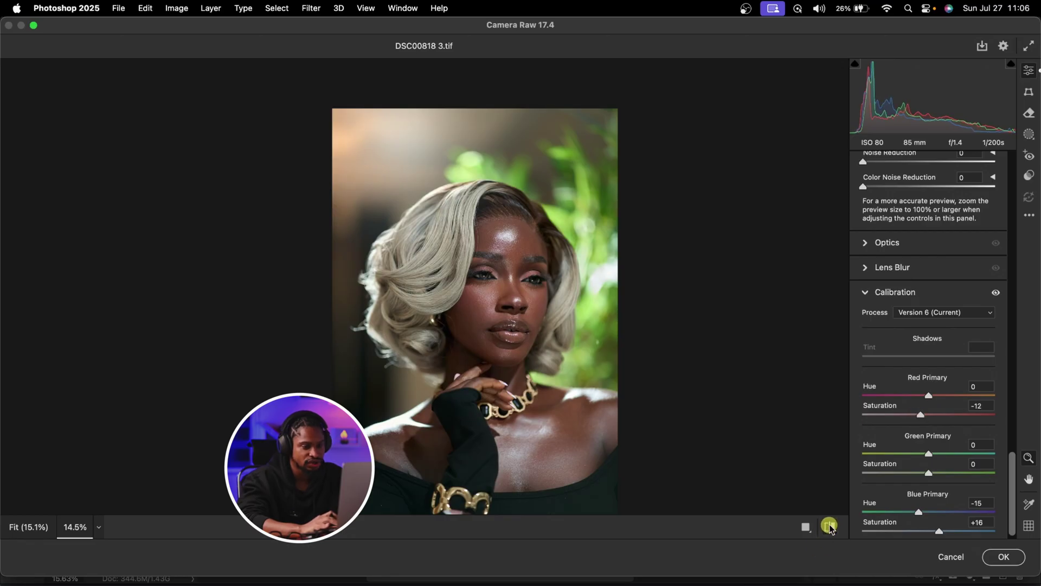
drag(493, 304, 545, 414)
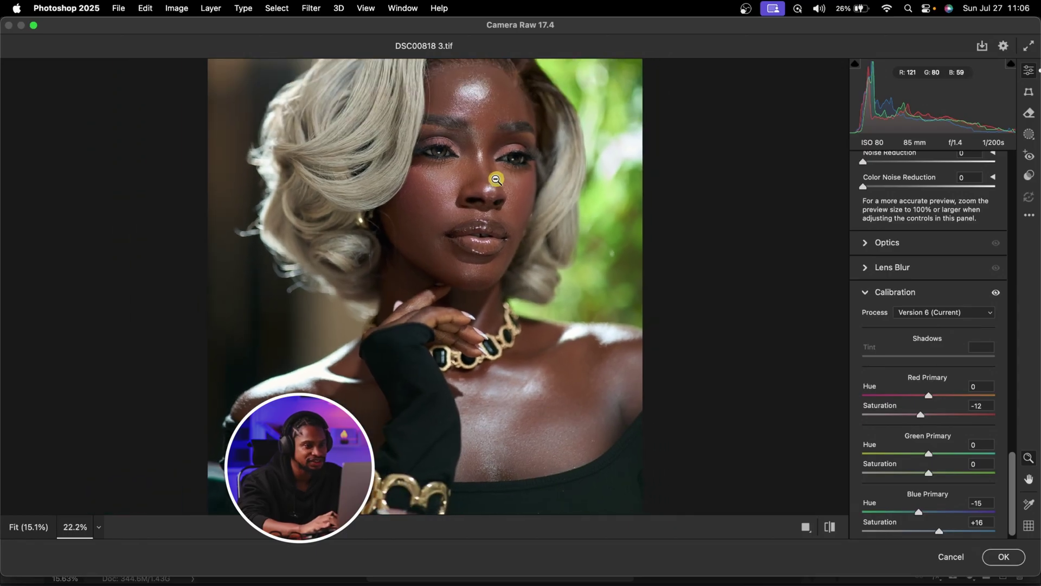
alt+click(488, 179)
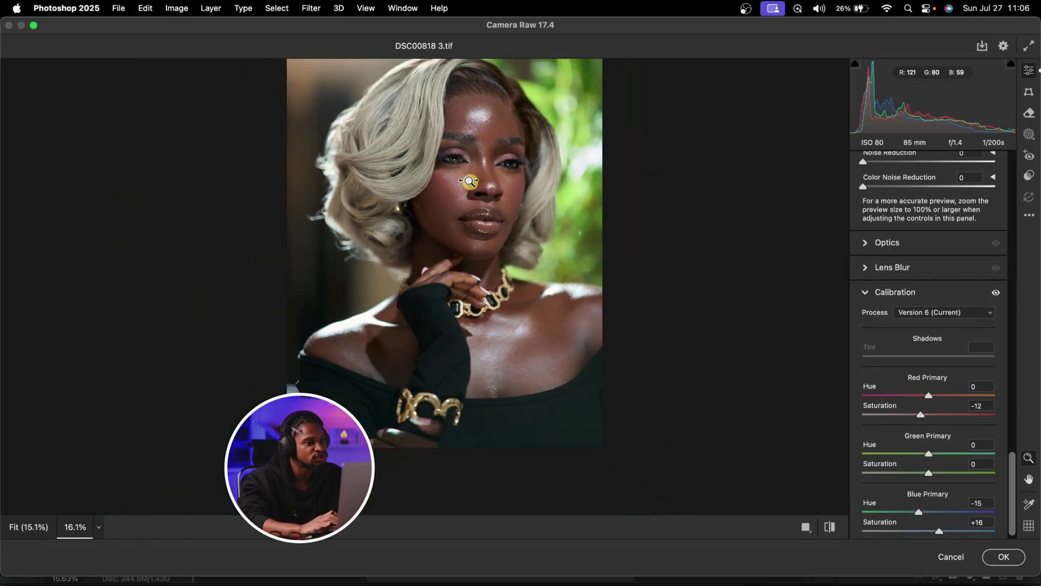
Create a people mask for Person 1 that covers only the body skin.
click(1029, 135)
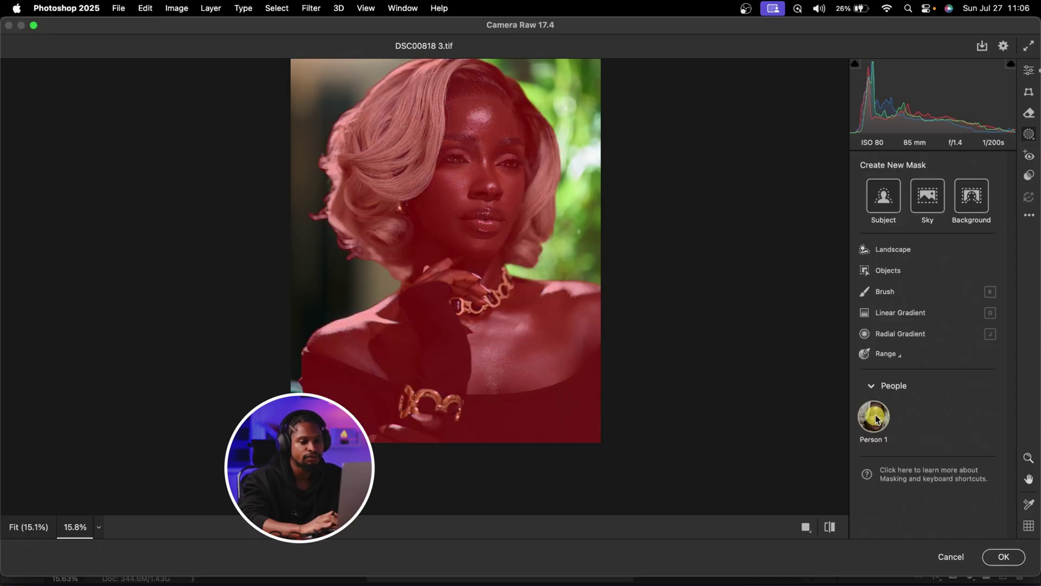
click(875, 418)
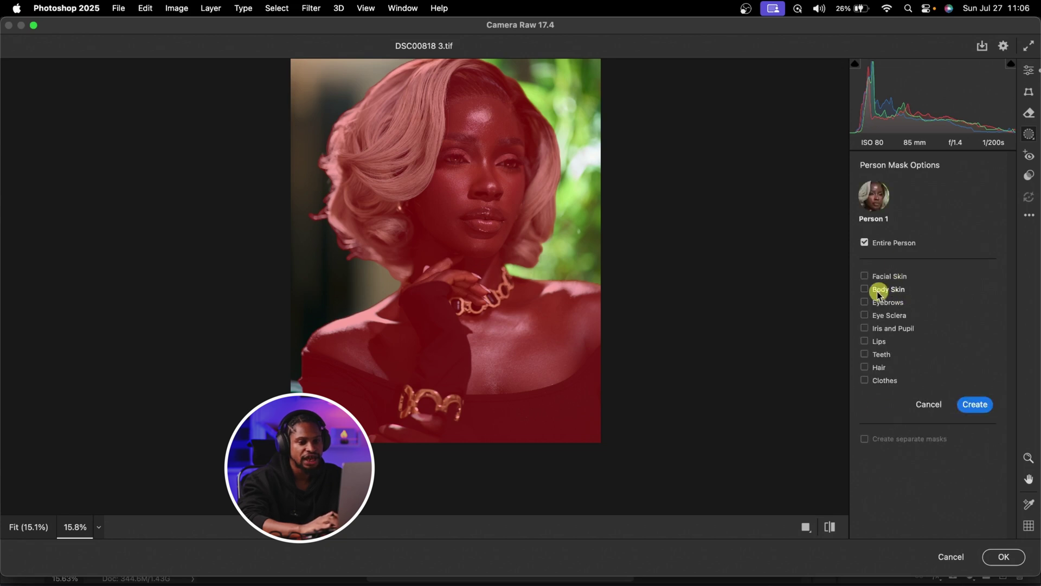
click(864, 290)
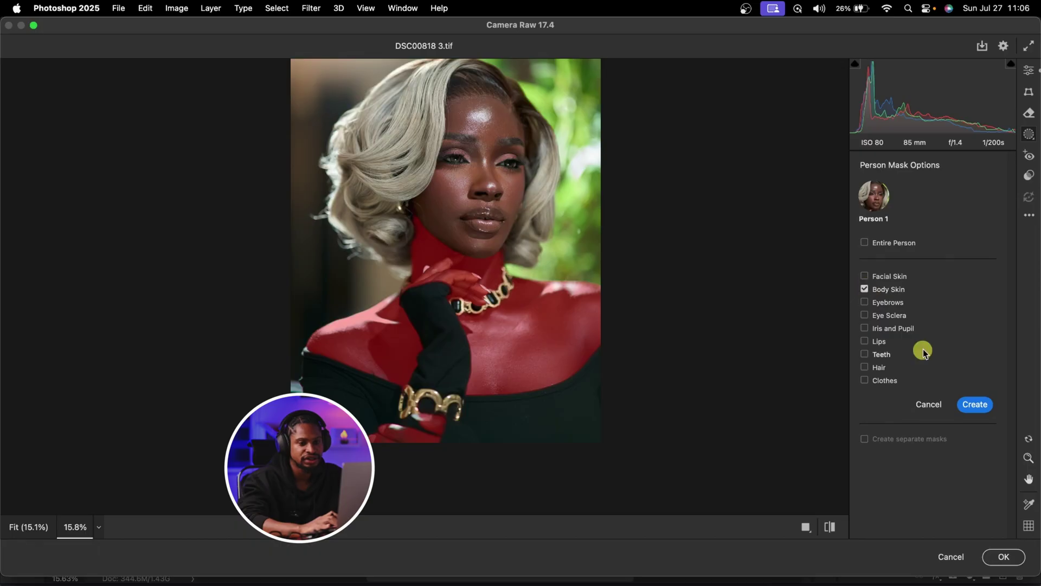
click(975, 405)
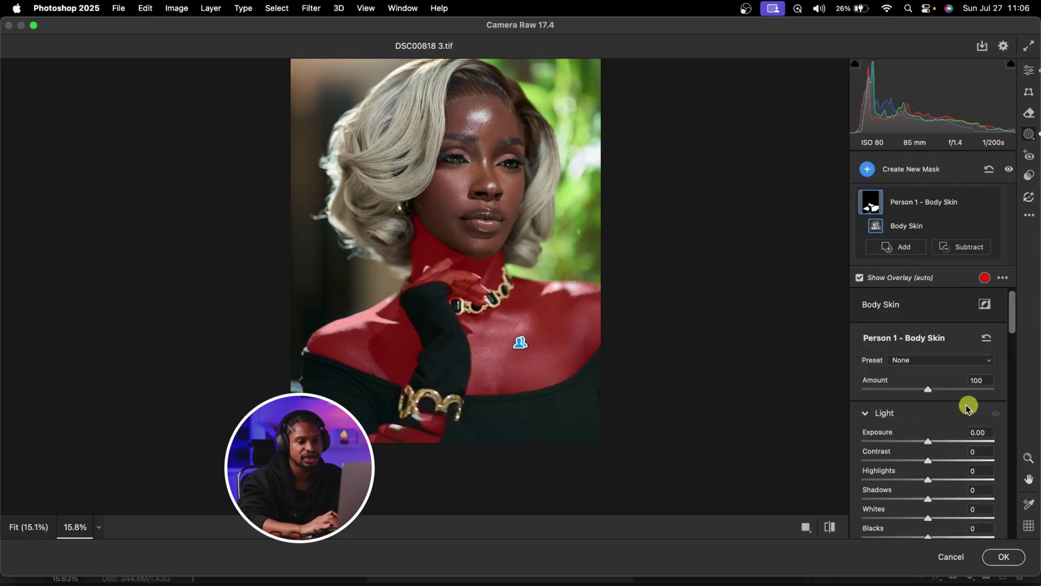
Sample the skin tone on the face as a Point Color for the body skin mask.
scroll(950, 414, down, 10)
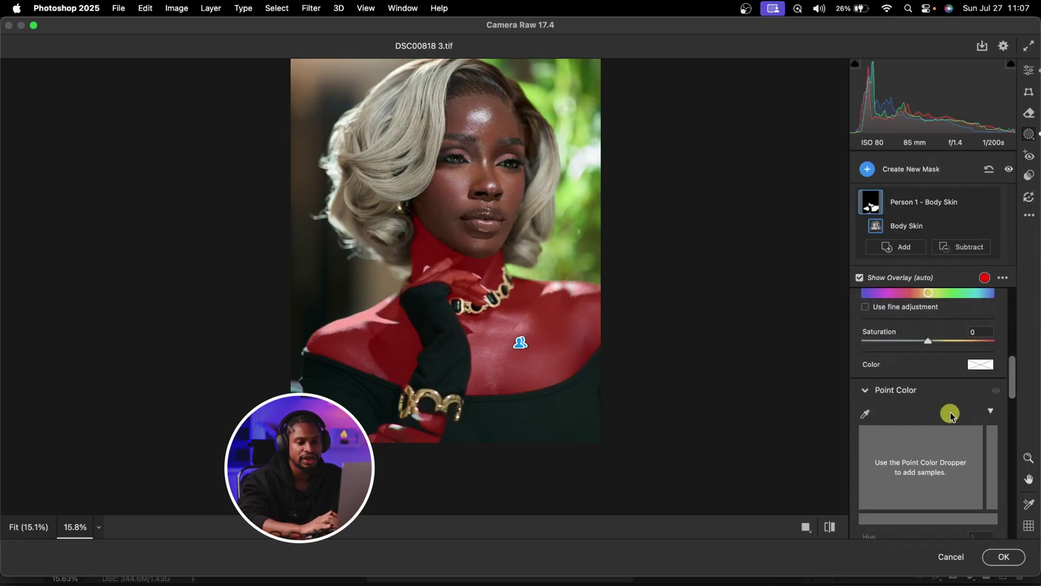
scroll(950, 414, down, 2)
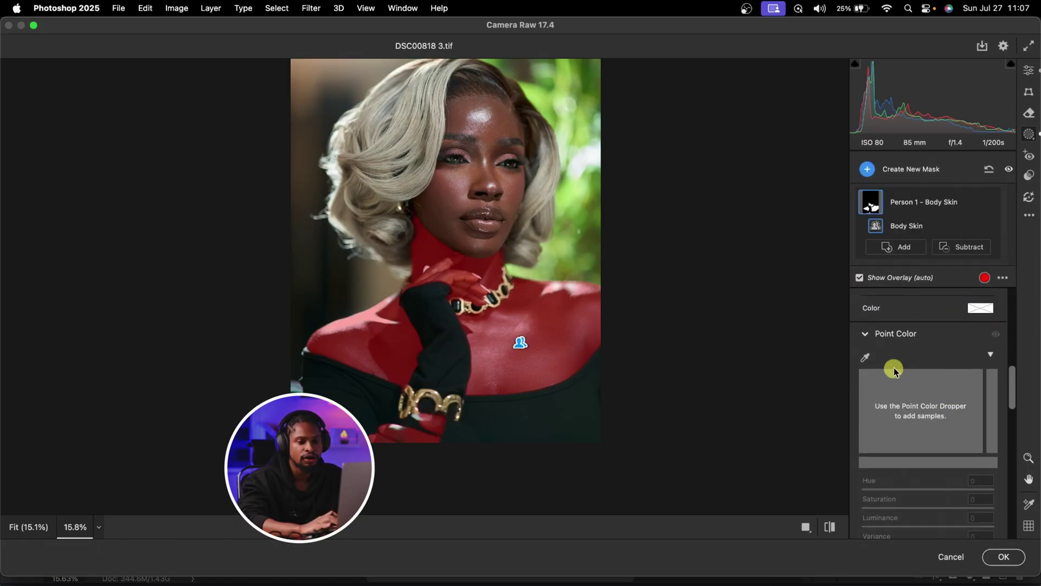
click(865, 358)
drag(581, 163, 491, 133)
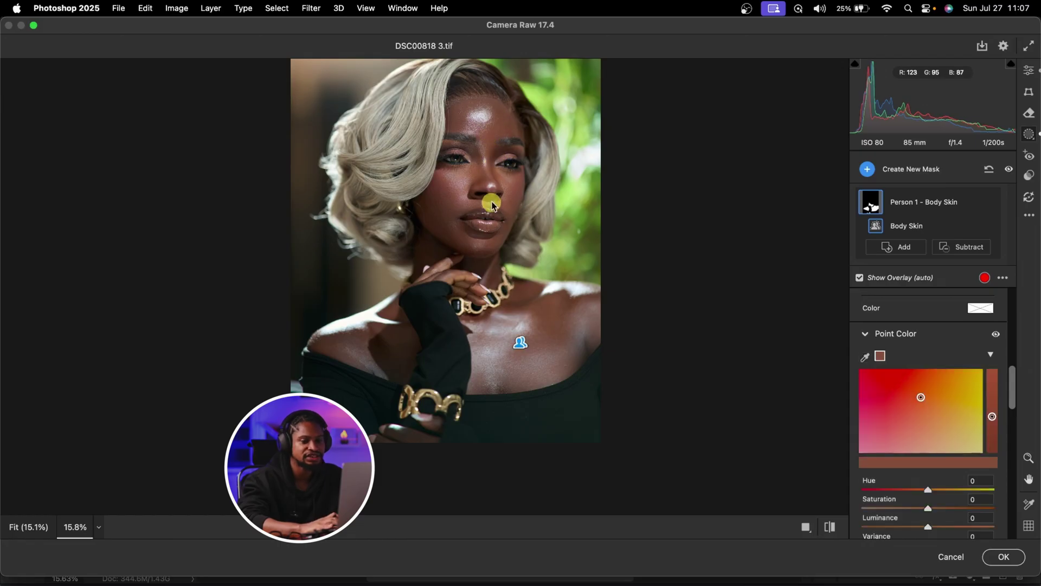
Set the sampled skin color's range to +100 and its variance to -100.
scroll(930, 437, down, 5)
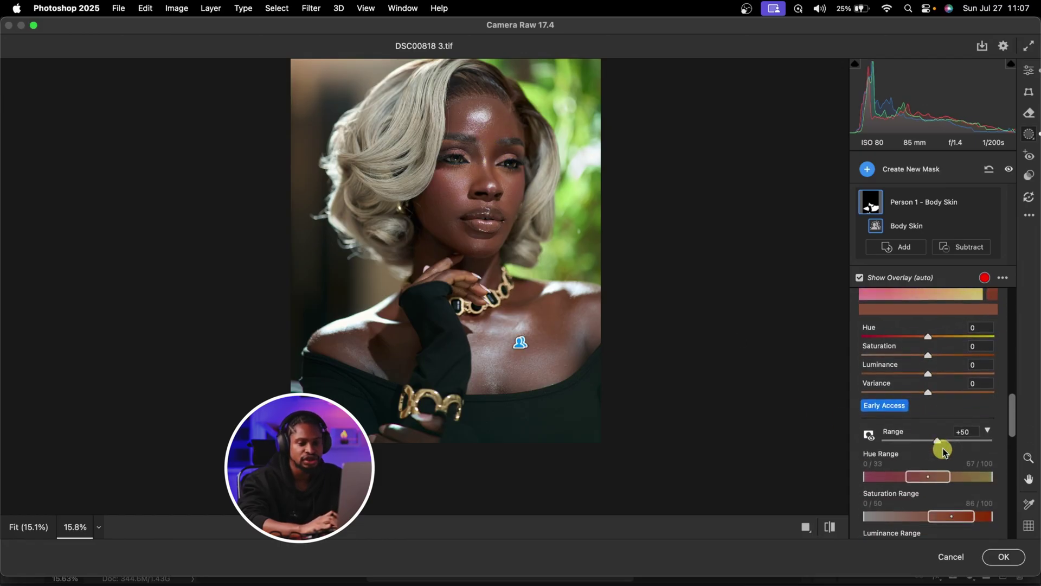
drag(939, 443, 1003, 442)
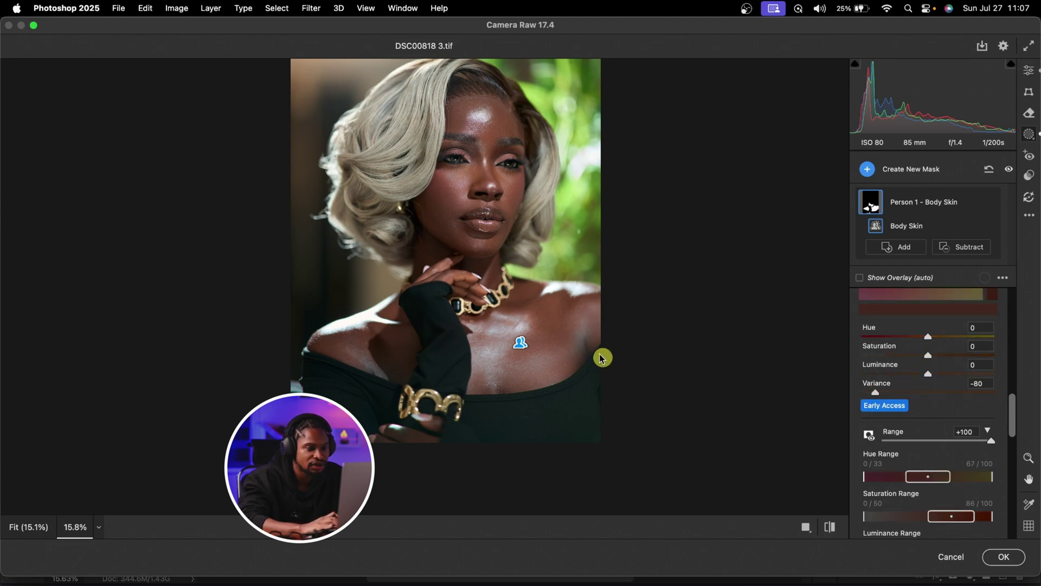
scroll(596, 353, up, 5)
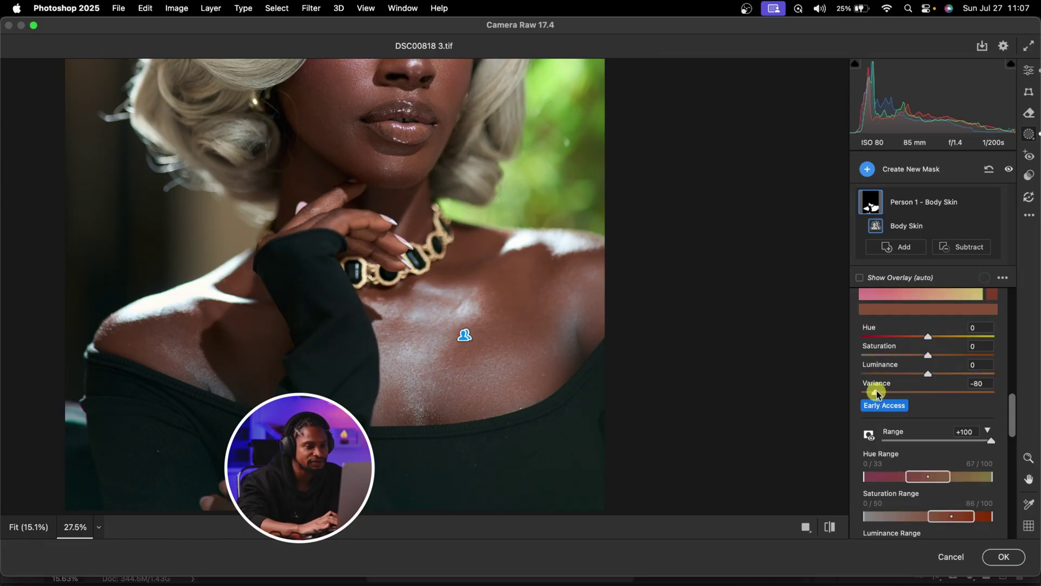
drag(929, 392, 828, 395)
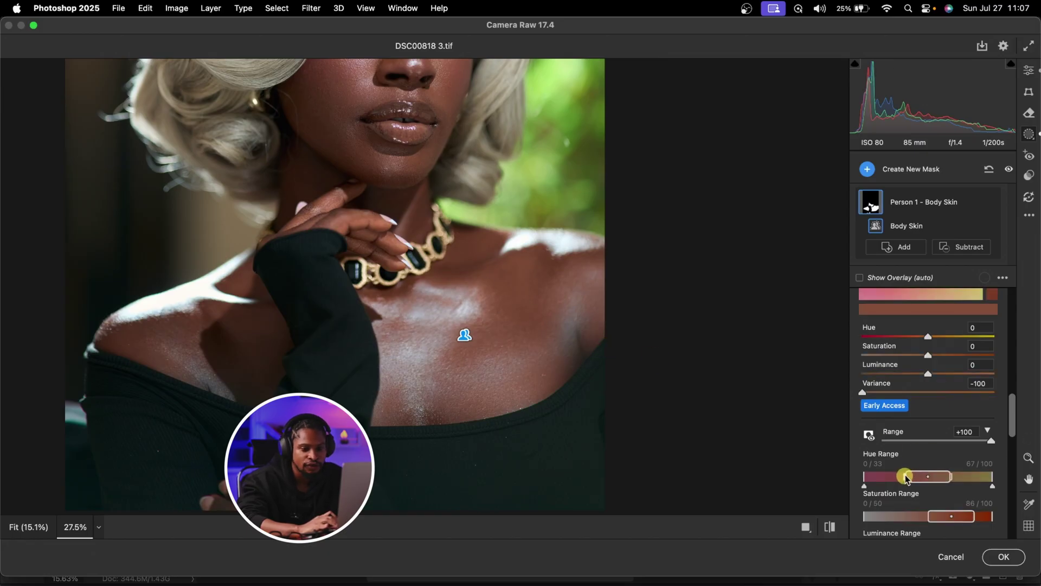
Widen the Point Color hue range to 22–84 and the saturation range to 23–86.
drag(905, 477, 974, 477)
click(934, 514)
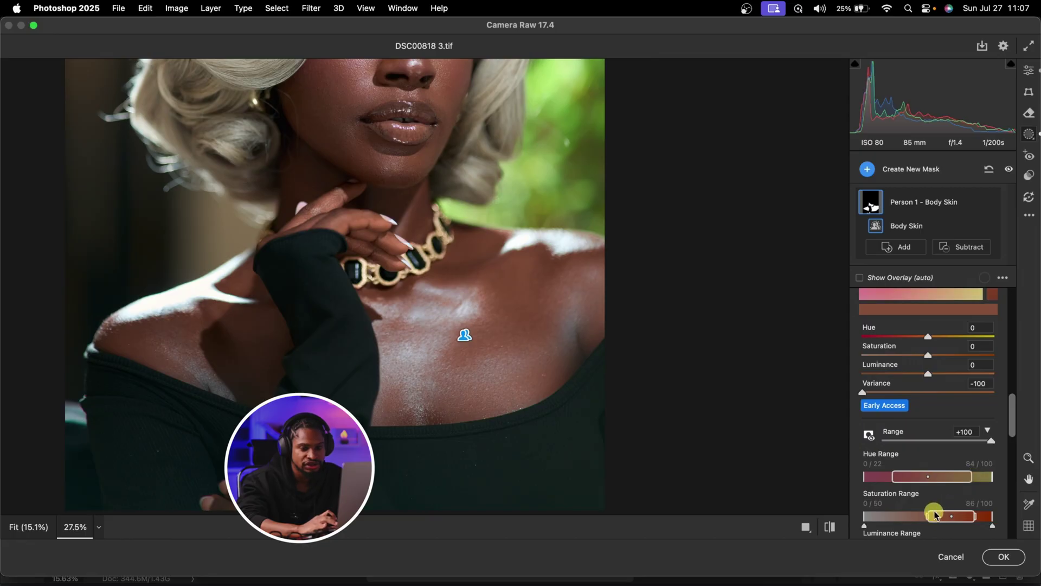
drag(928, 517, 953, 515)
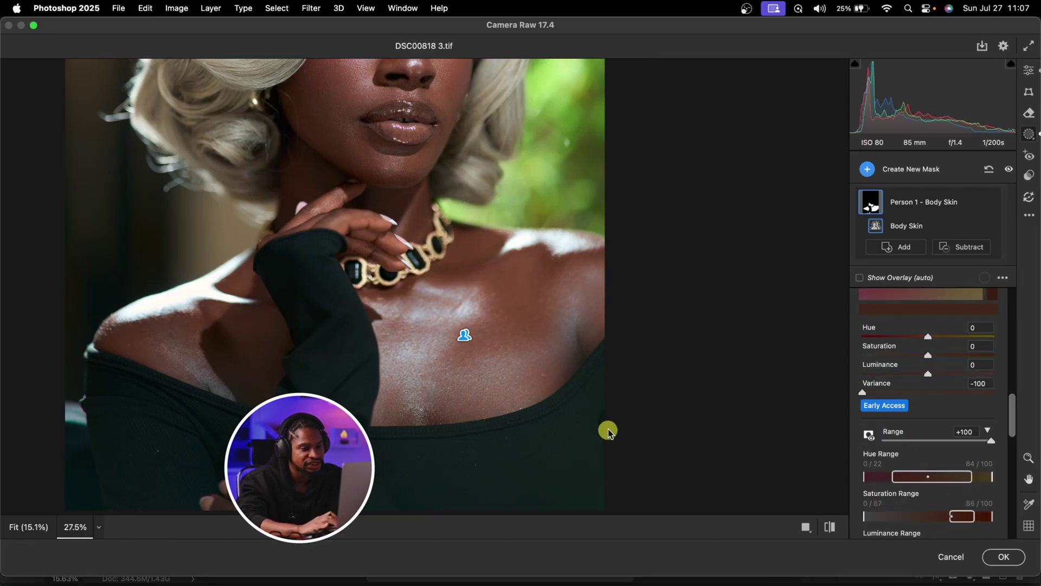
click(959, 519)
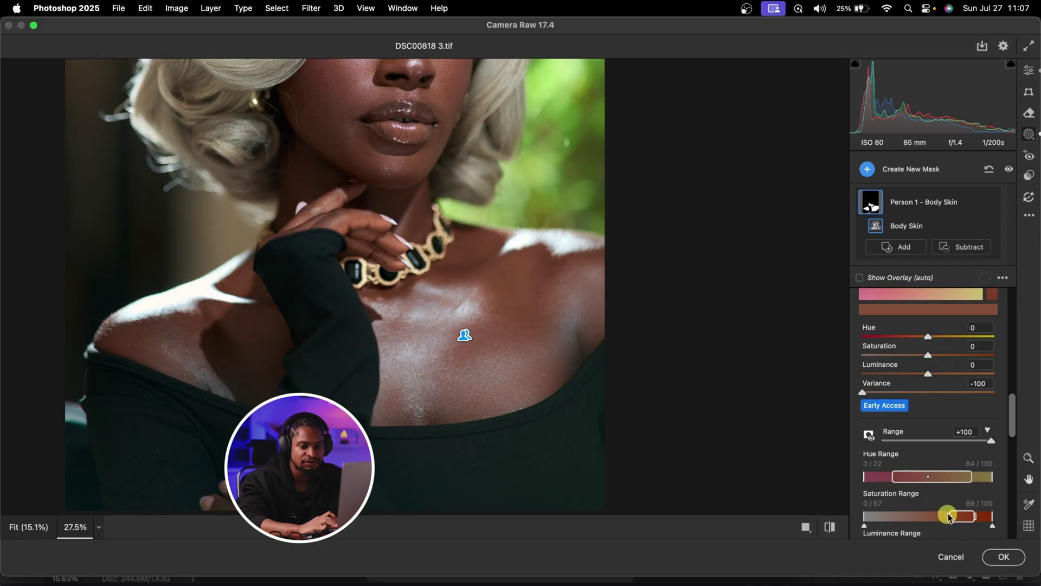
drag(948, 517, 892, 516)
Set the Point Color luminance range to 29–88 and compare the portrait before and after.
scroll(962, 476, down, 4)
drag(946, 461, 878, 462)
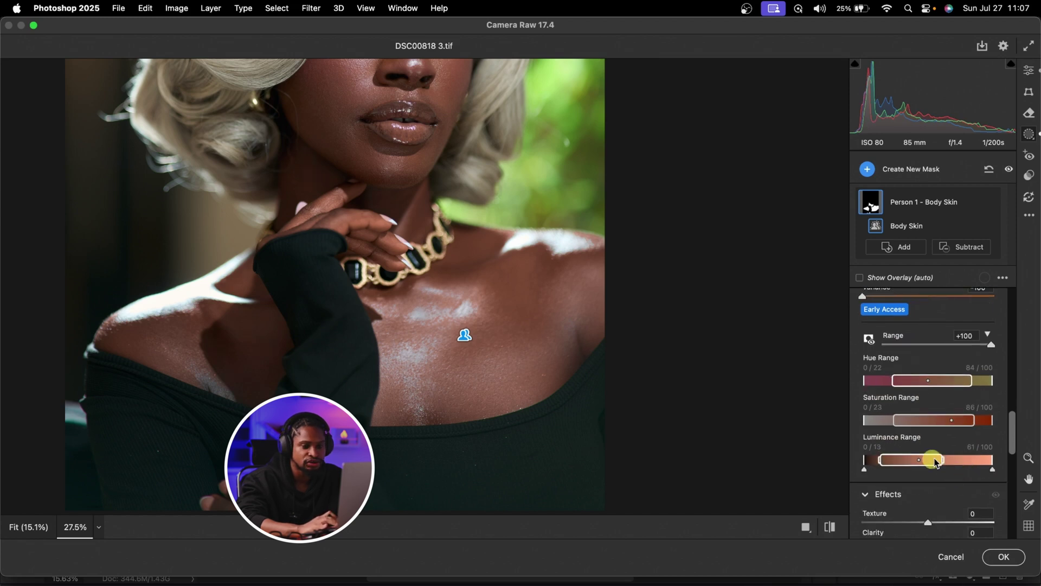
mouse_move(974, 462)
mouse_down()
mouse_move(989, 462)
mouse_move(977, 462)
mouse_up()
drag(881, 462, 902, 460)
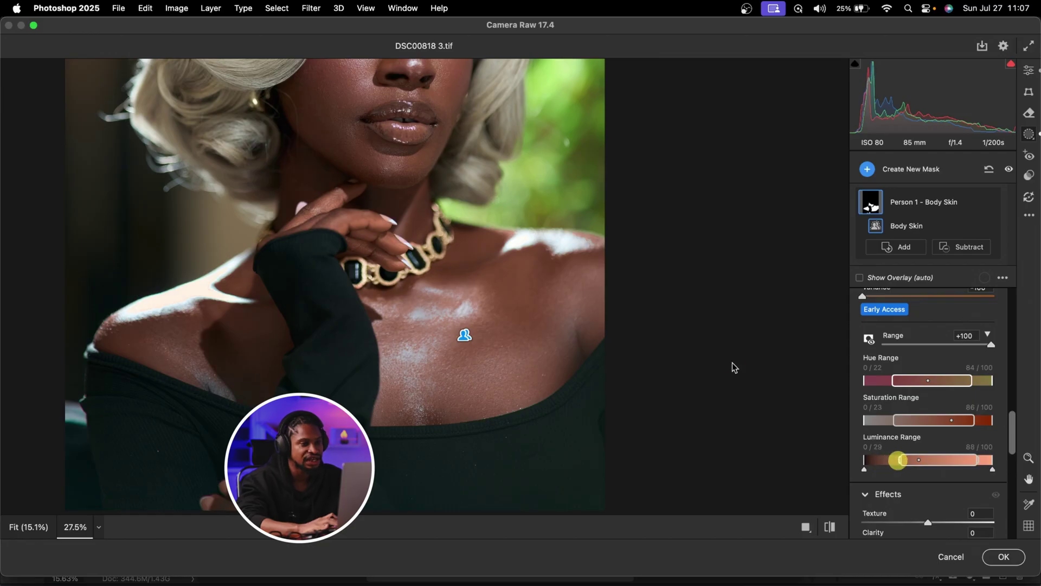
scroll(558, 291, down, 2)
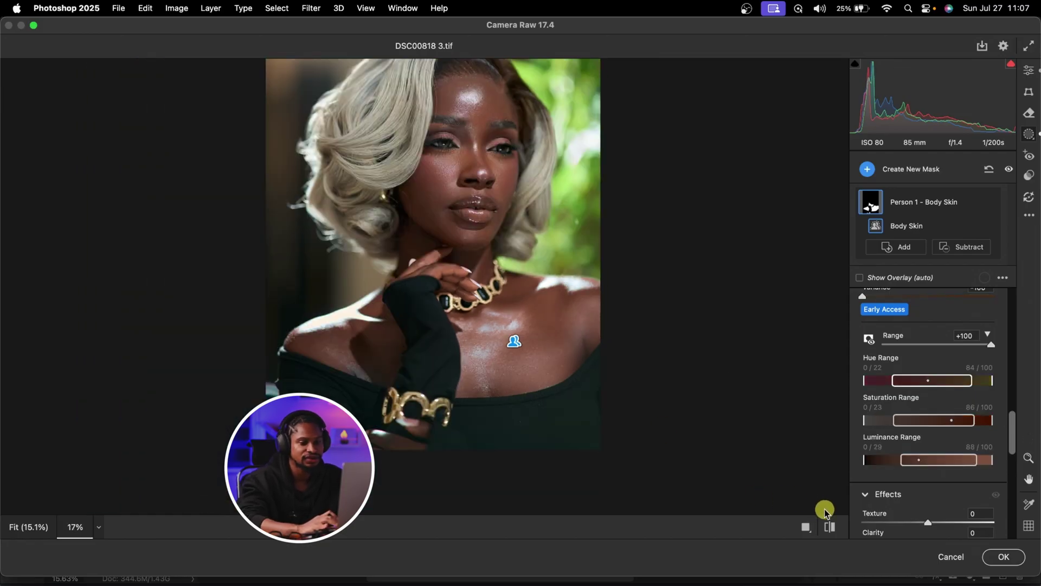
click(828, 529)
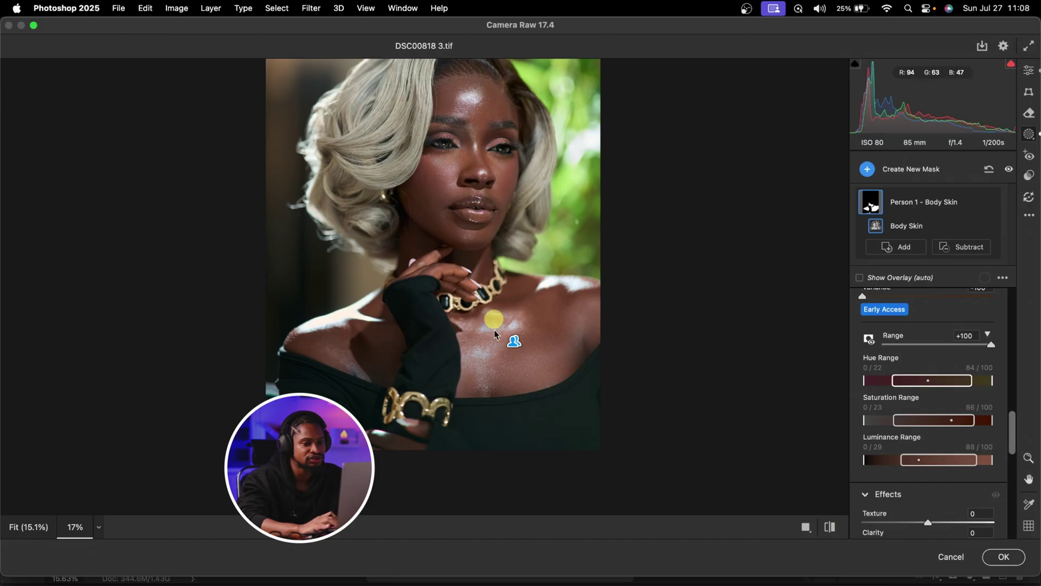
Set the body skin mask's Point Color variance to -56 and compare the portrait before and after.
scroll(896, 375, up, 3)
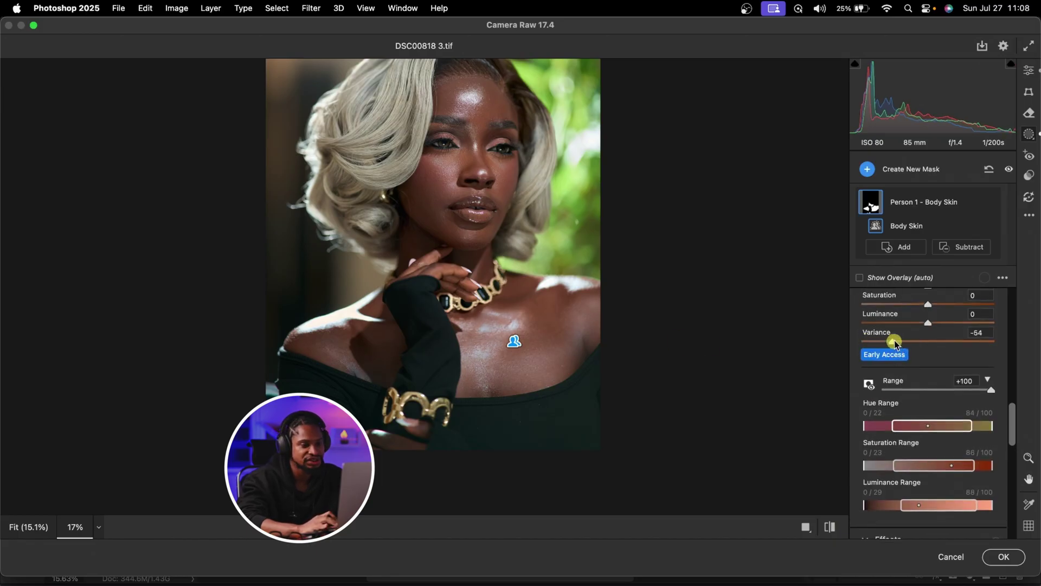
click(830, 526)
click(830, 526)
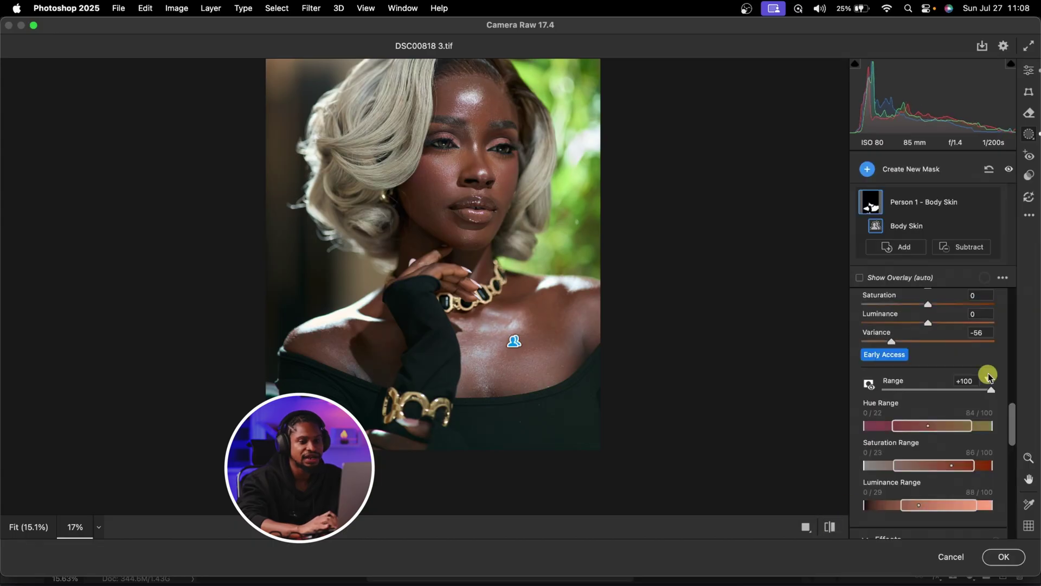
Return to the global edits, set the white balance tint to -4, and compare the portrait before and after.
scroll(1001, 325, up, 5)
click(1029, 69)
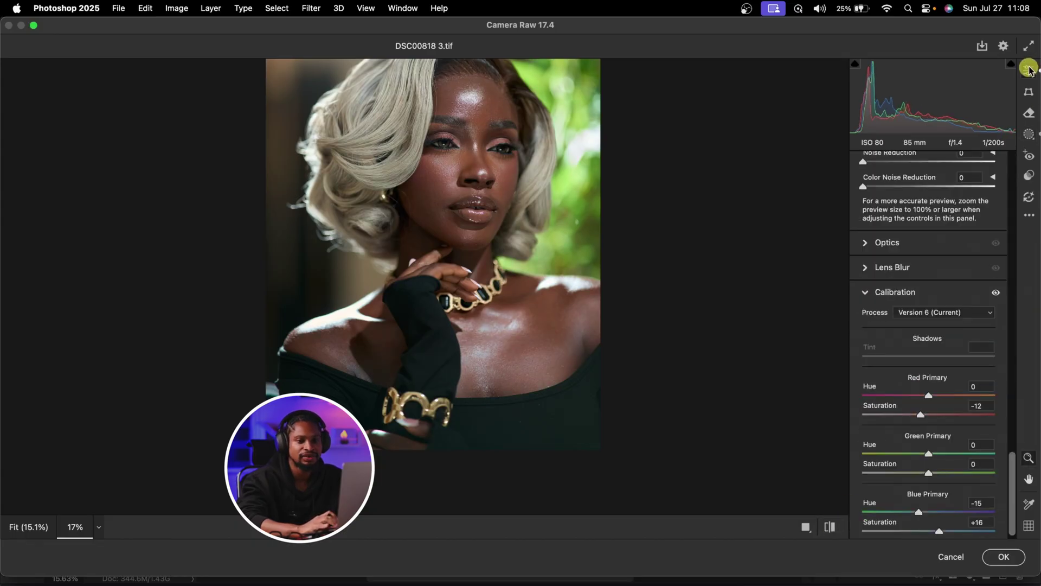
scroll(949, 279, up, 10)
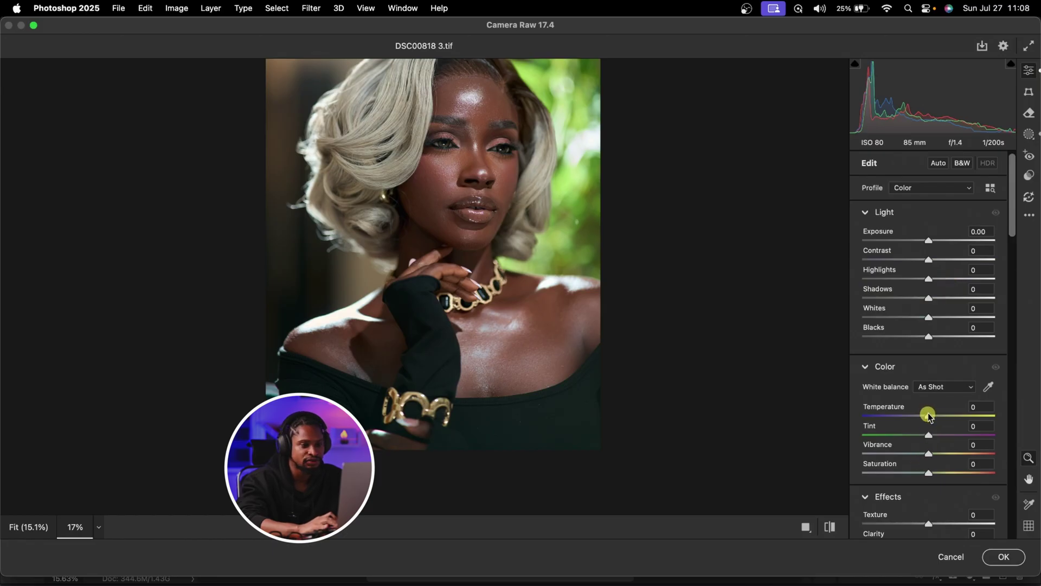
mouse_move(928, 416)
mouse_down()
mouse_move(919, 415)
mouse_move(932, 419)
mouse_up()
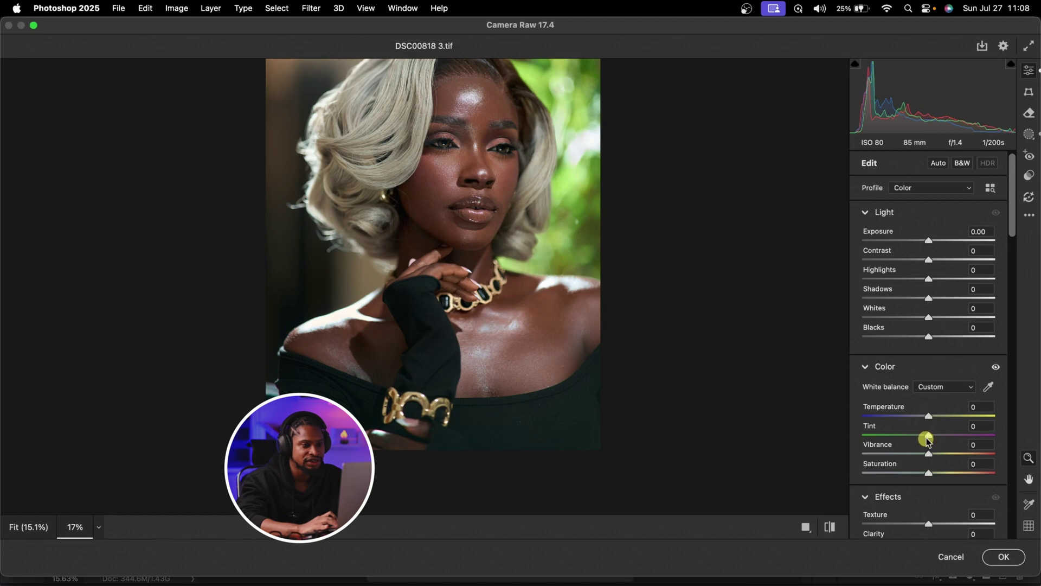
drag(921, 439, 931, 445)
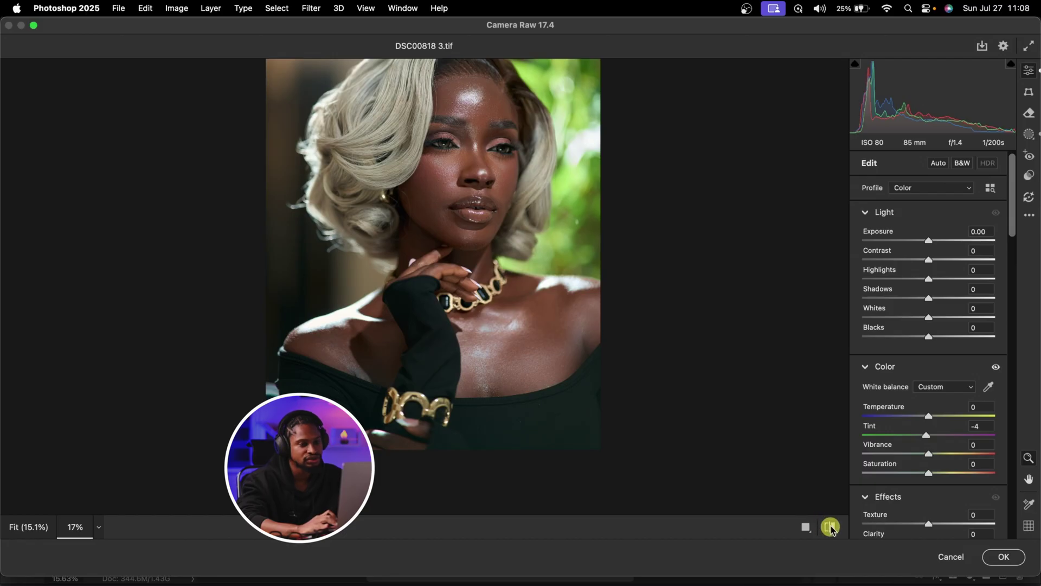
click(830, 528)
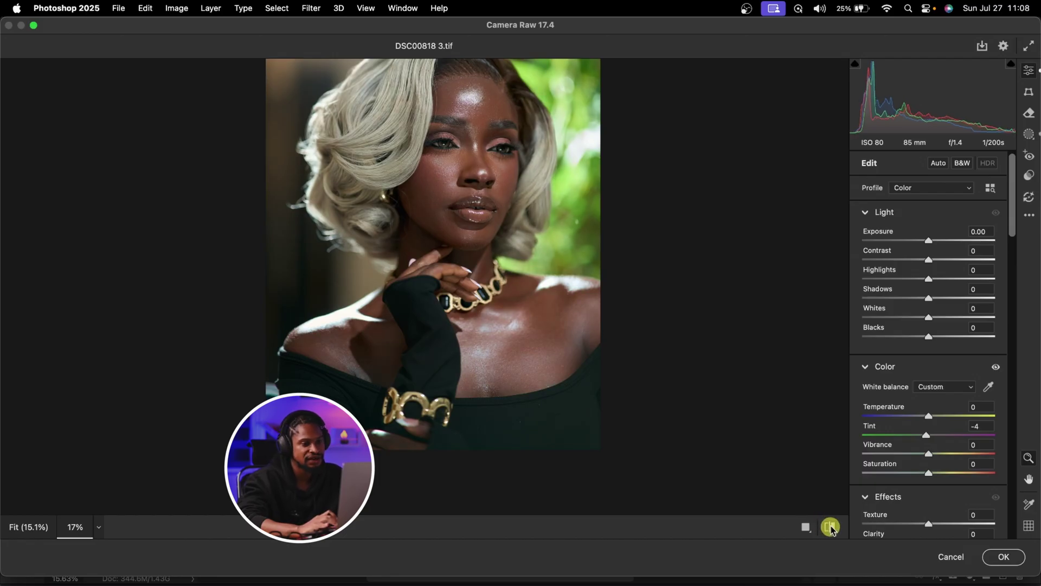
Apply the Camera Raw edits to the portrait and save the layered TIFF with no image compression.
click(1005, 559)
click(790, 210)
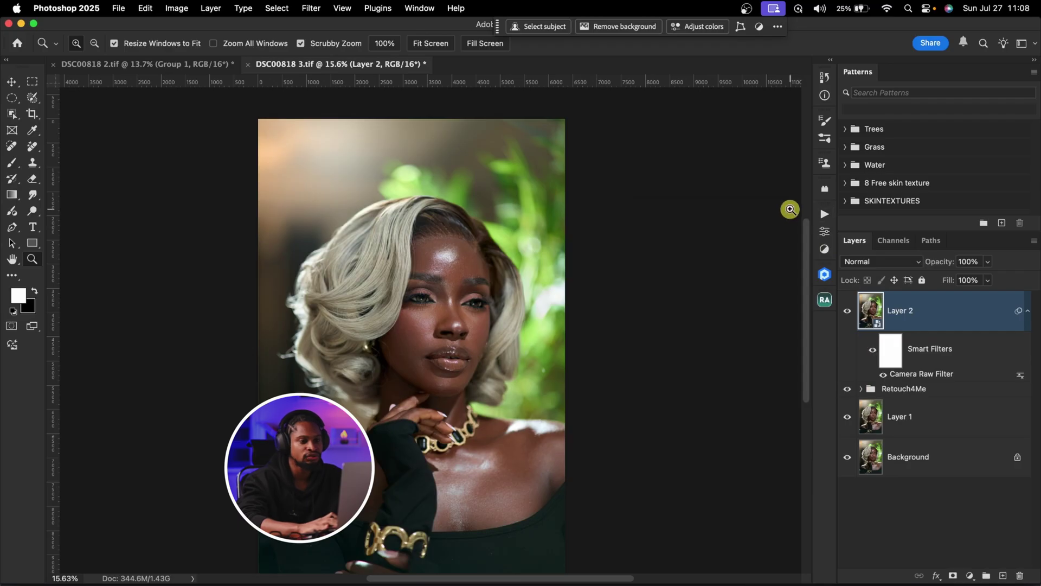
drag(496, 262, 518, 259)
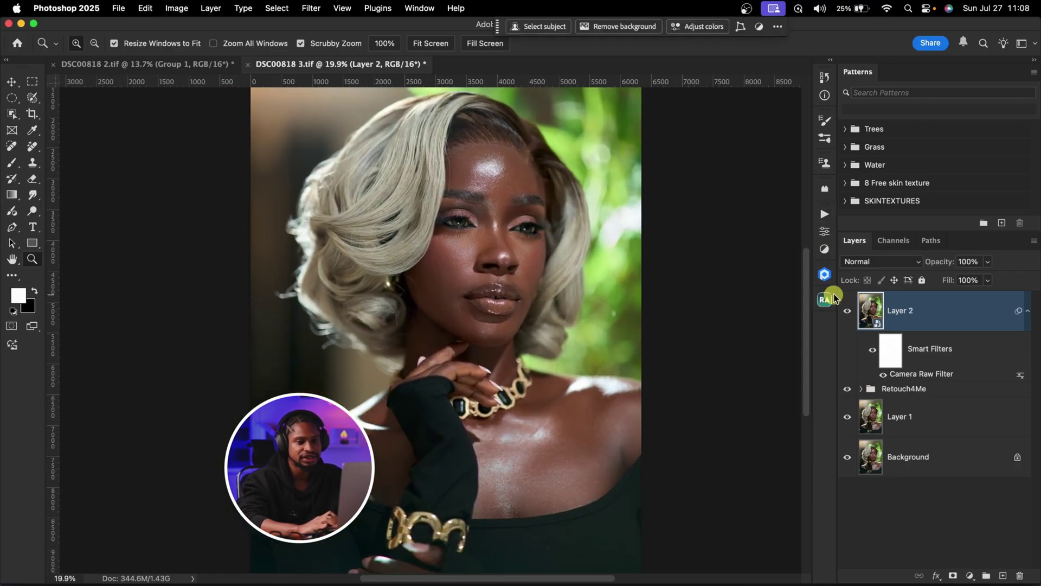
drag(533, 302, 508, 302)
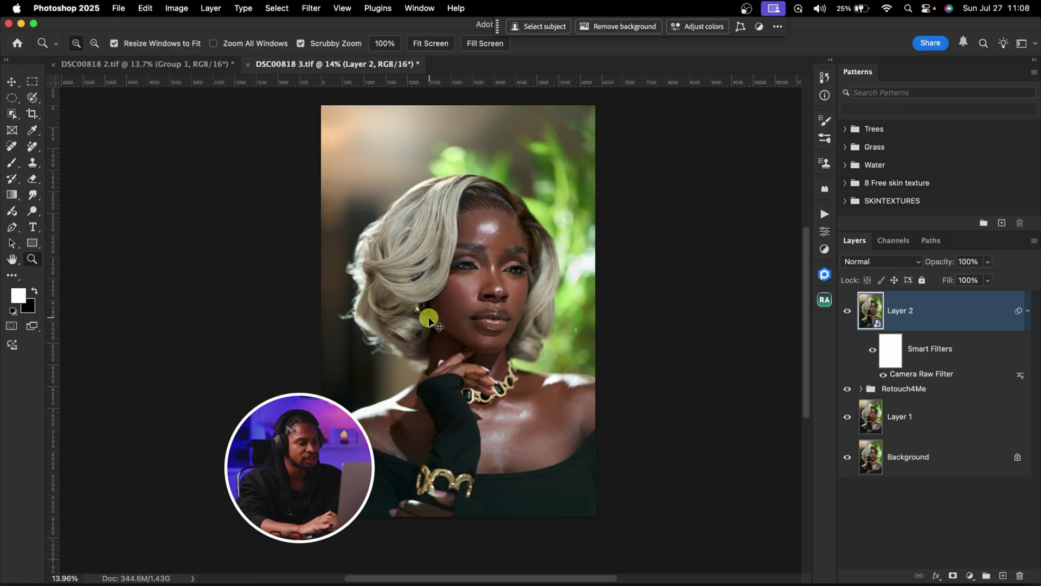
key(super+s)
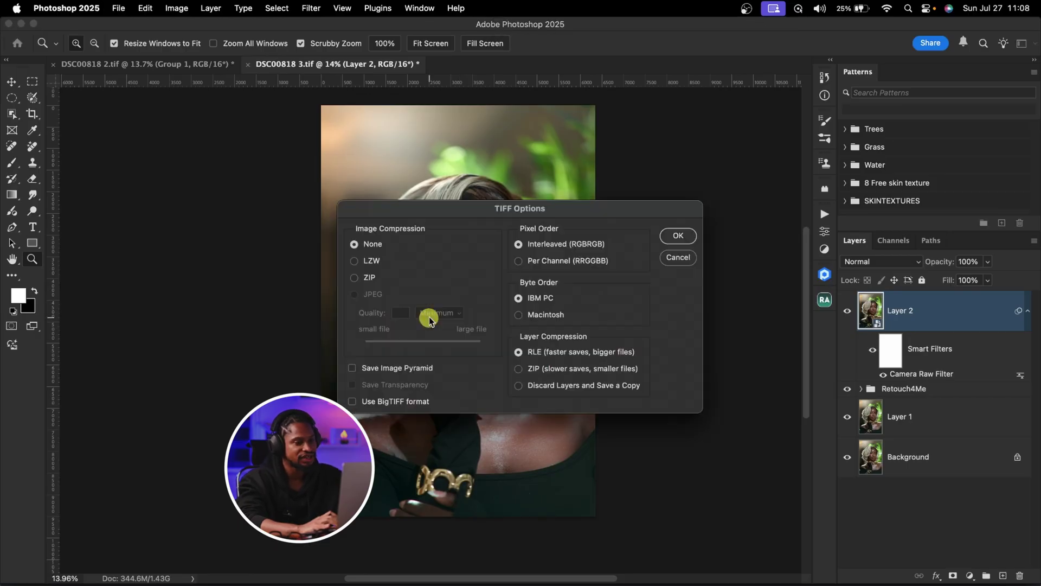
click(679, 237)
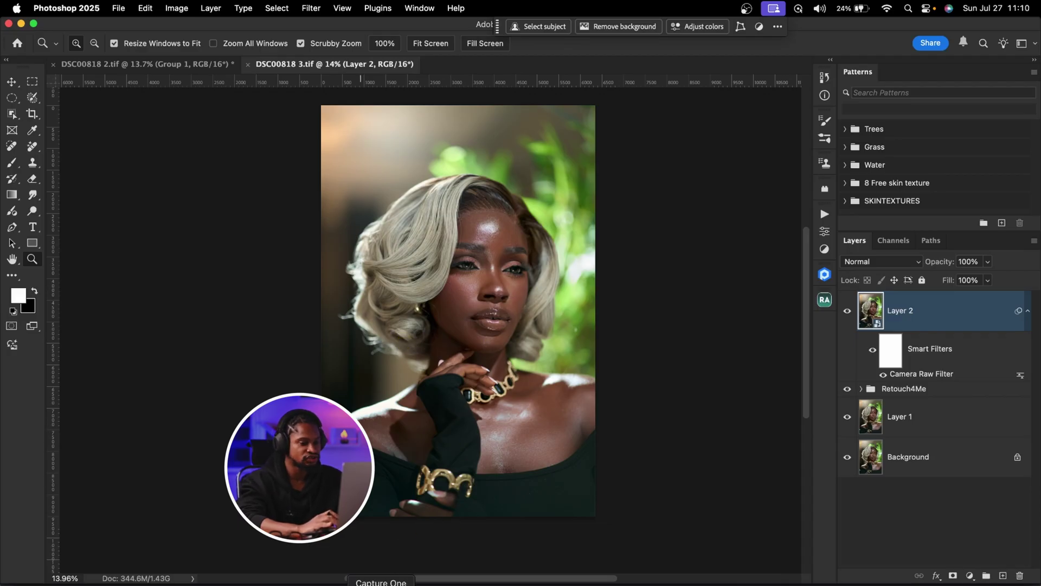
Switch to Capture One and reset all adjustments on DSC00818.ARW.
click(381, 584)
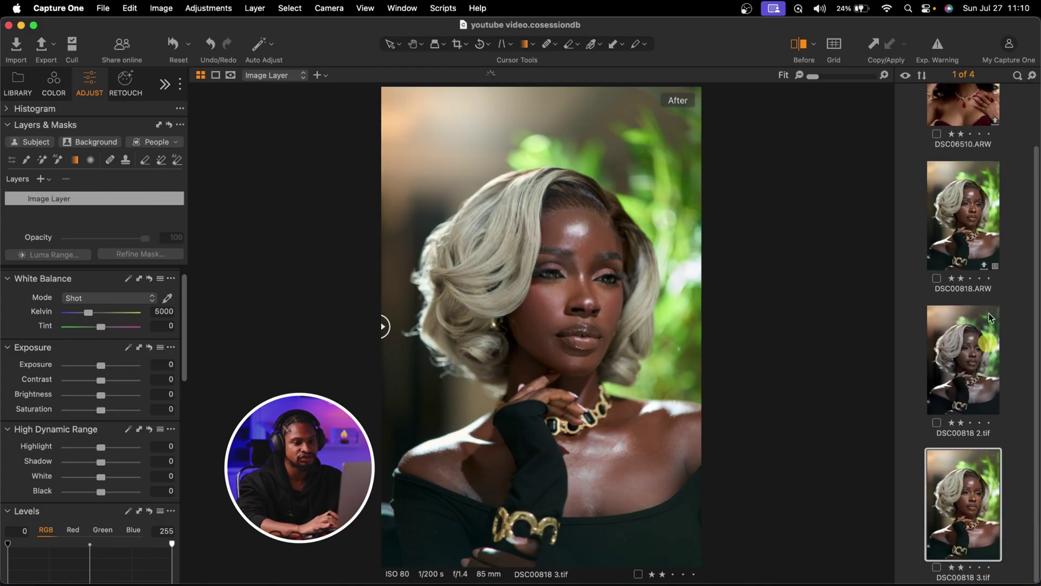
click(982, 232)
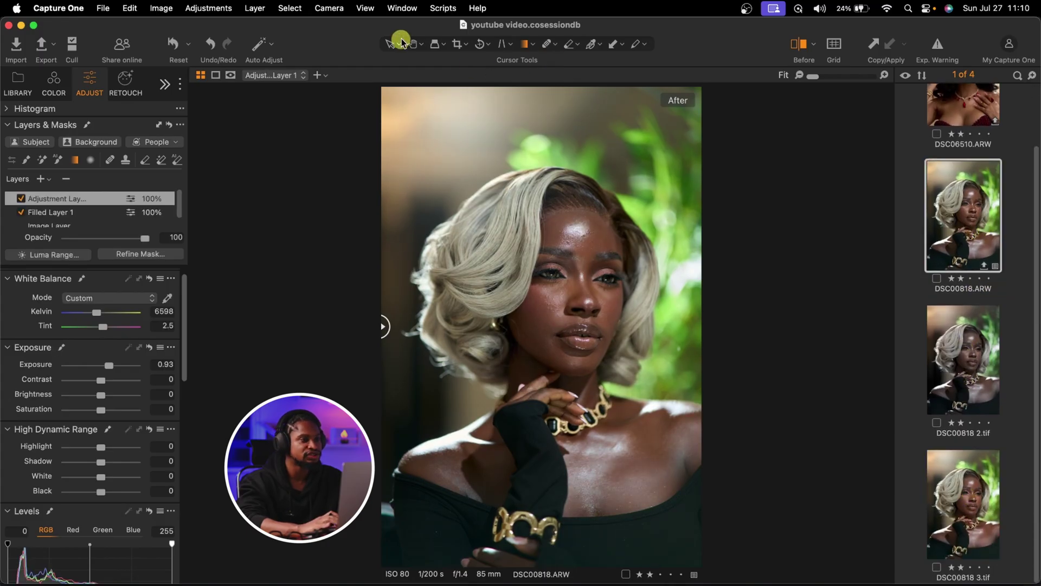
click(172, 43)
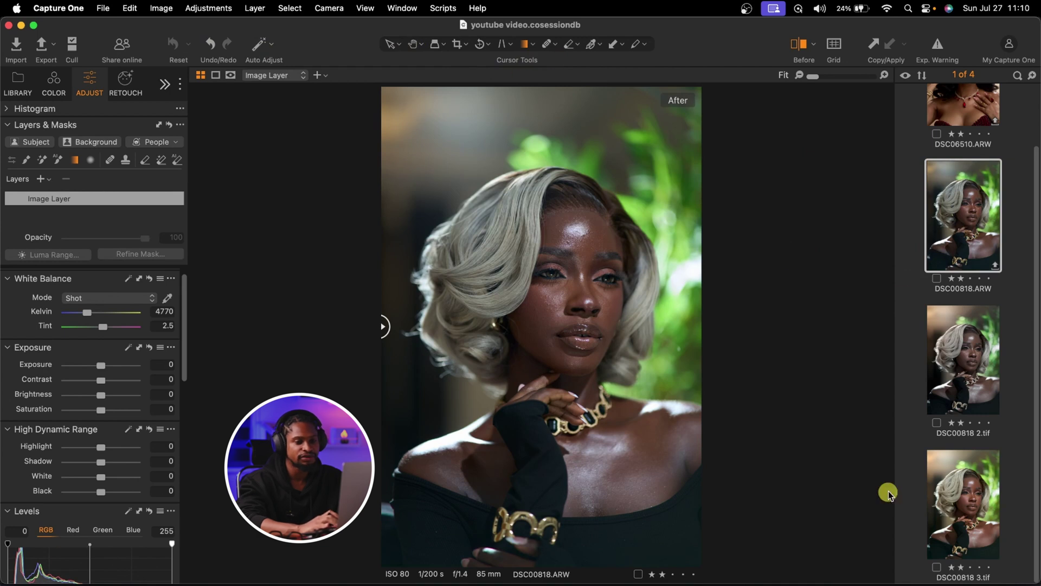
Compare the unedited DSC00818.ARW side by side with the retouched DSC00818 3.tif.
super+click(982, 510)
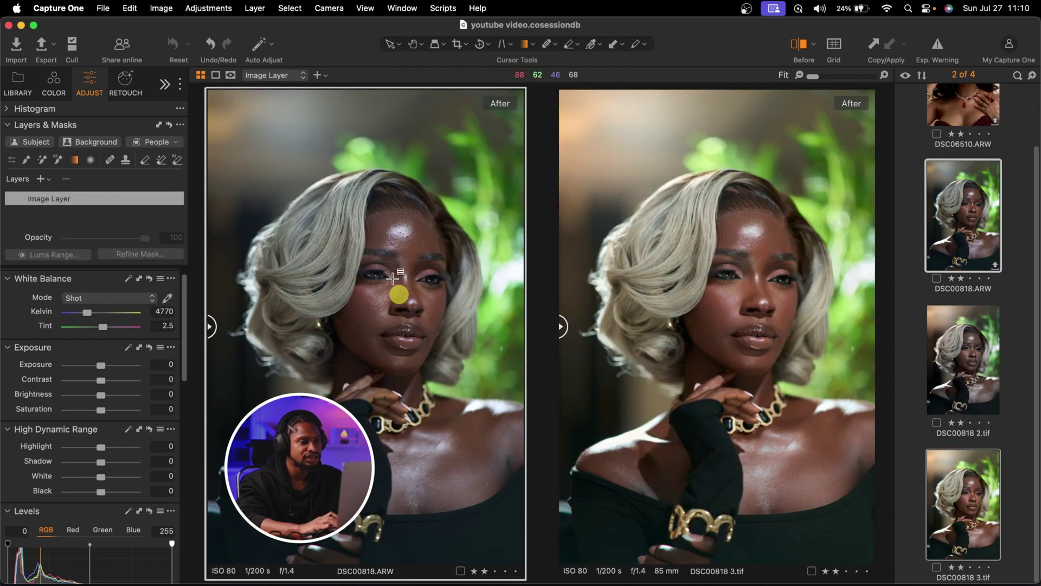
click(415, 44)
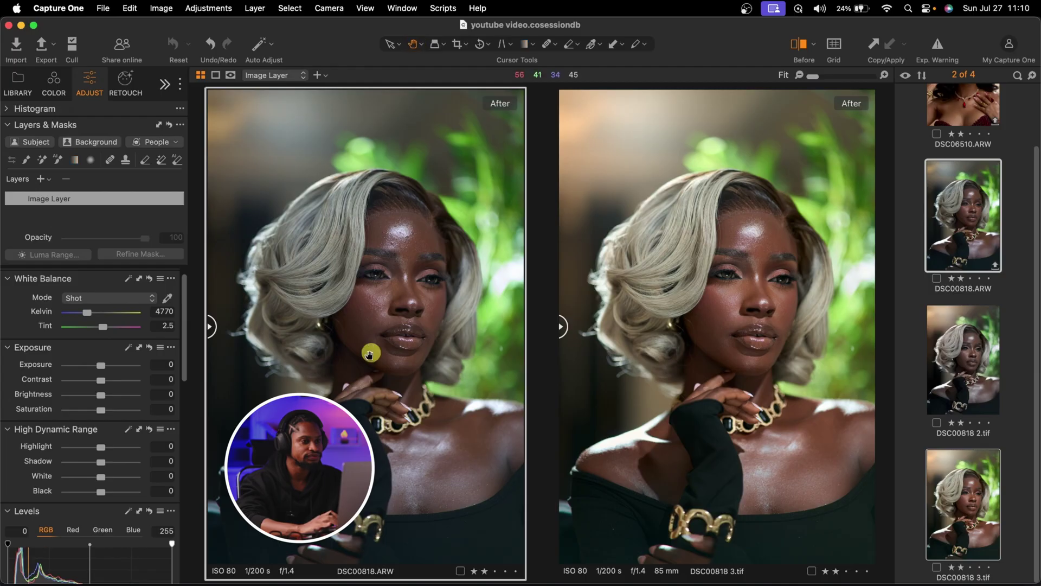
click(753, 300)
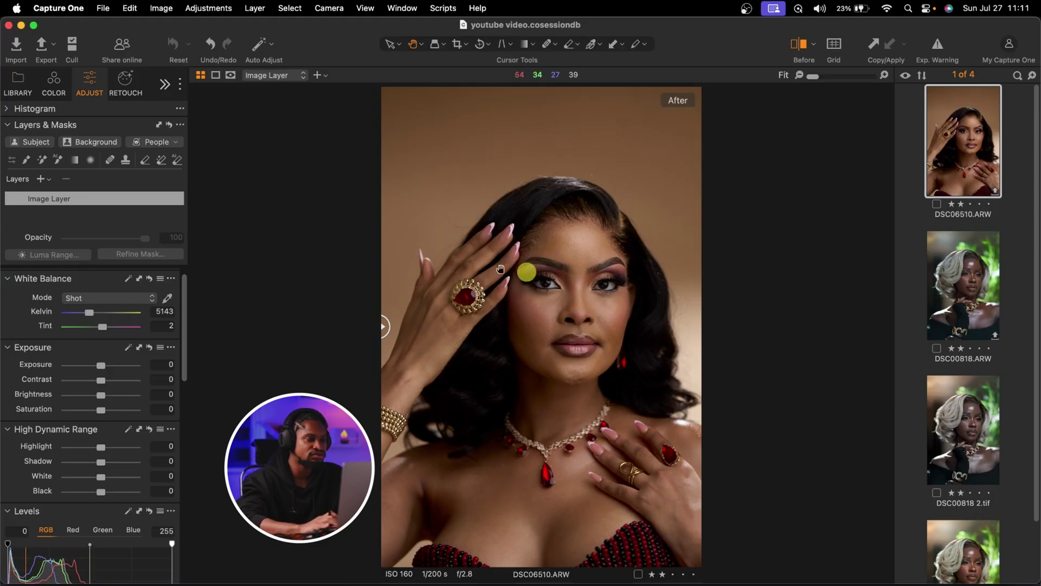
Add a filled adjustment layer to DSC06510.ARW and set its exposure to 0.66.
click(53, 185)
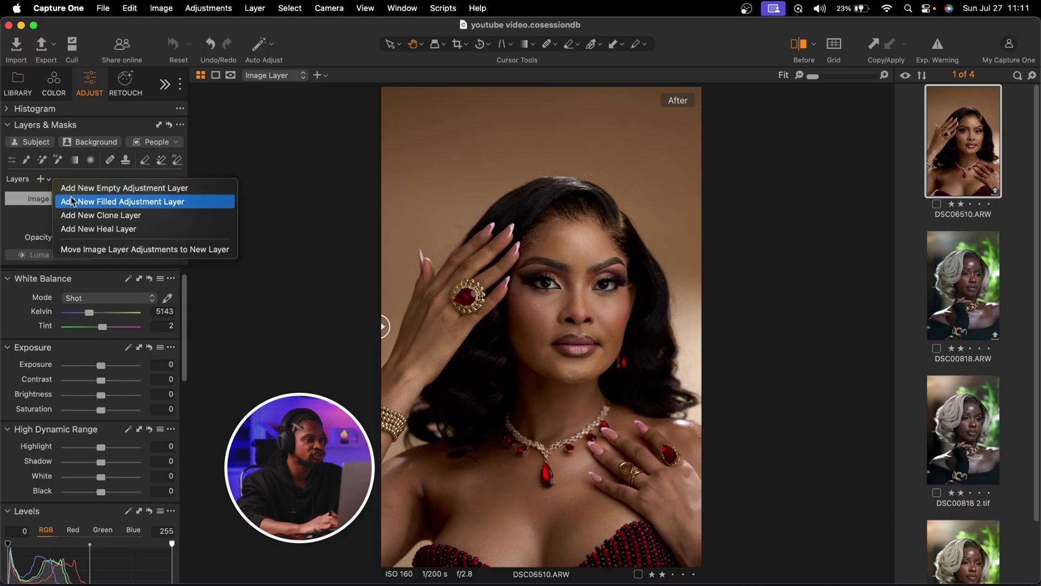
click(71, 200)
click(100, 365)
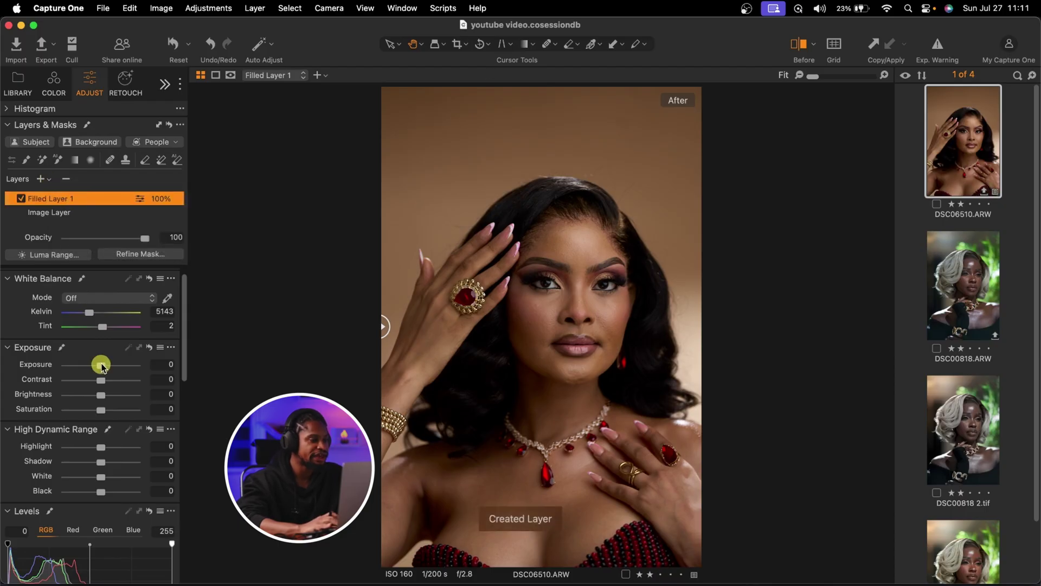
drag(102, 366, 108, 375)
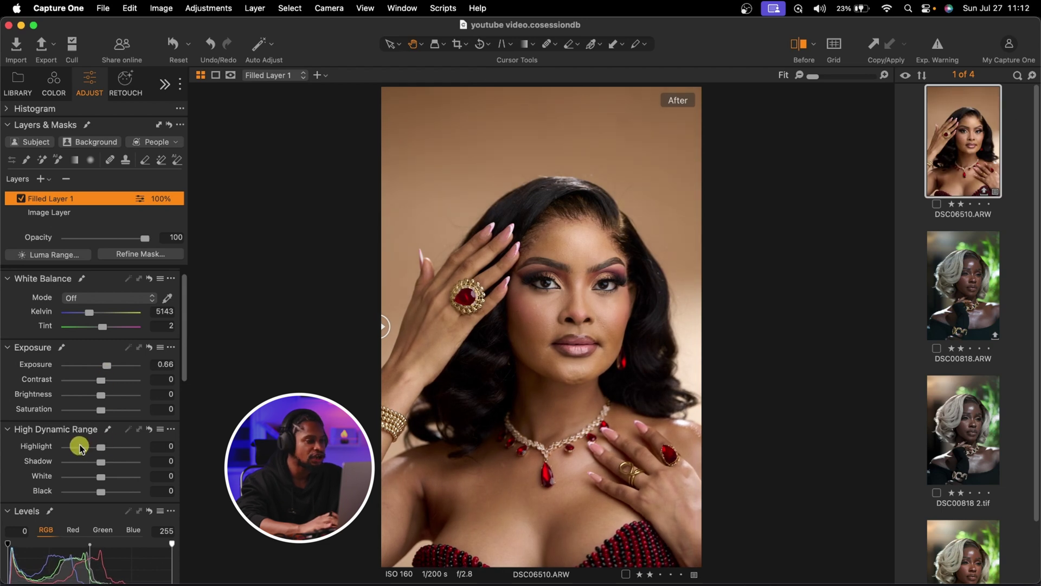
Set the filled layer's High Dynamic Range highlight to -70 and shadow to 7.
drag(90, 449, 76, 451)
scroll(71, 480, down, 3)
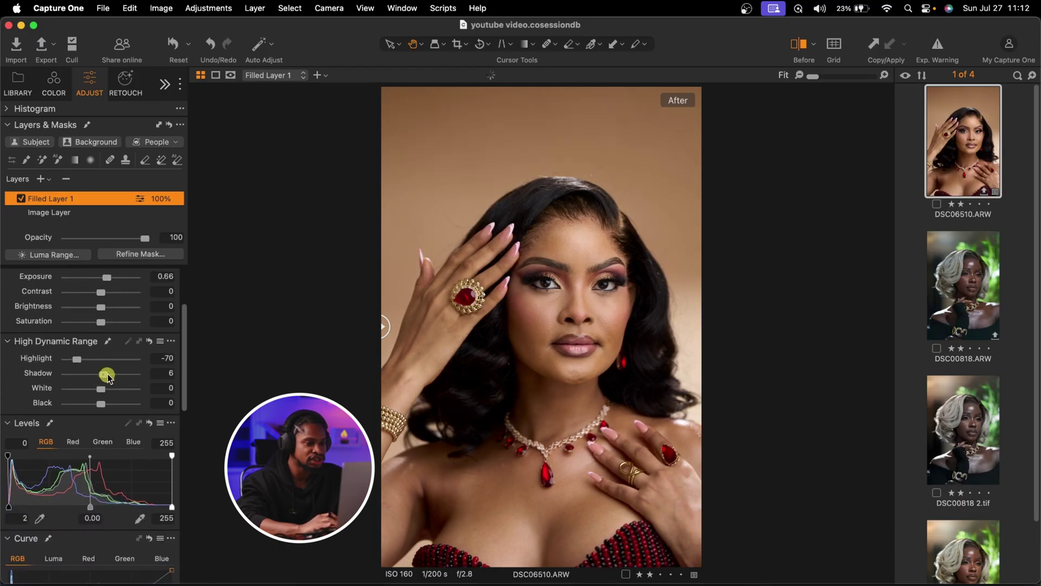
drag(108, 374, 108, 374)
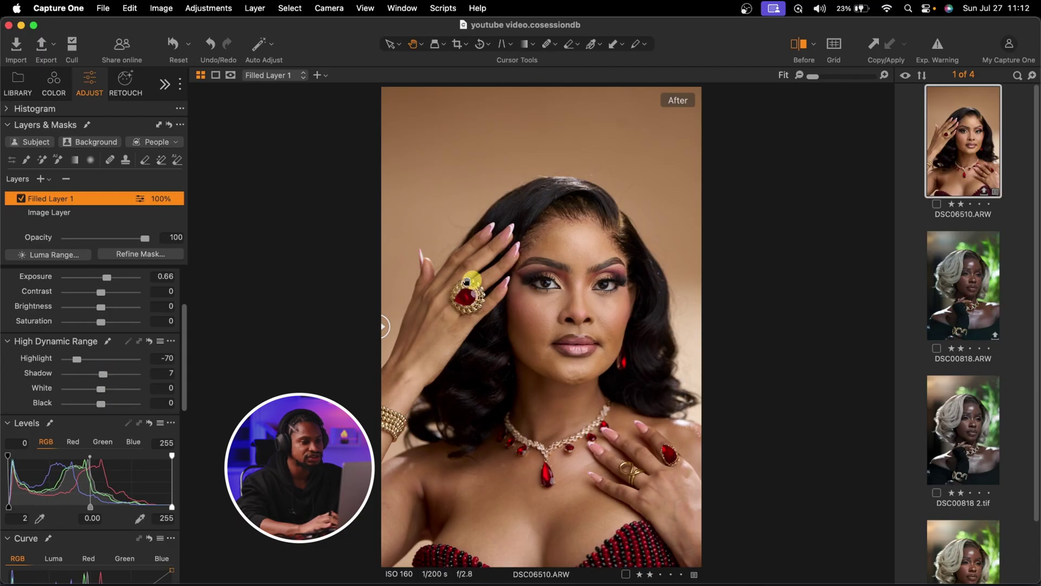
Set the filled layer's white balance to Kelvin 5182 and tint 3, comparing the portrait before and after.
drag(386, 325, 207, 324)
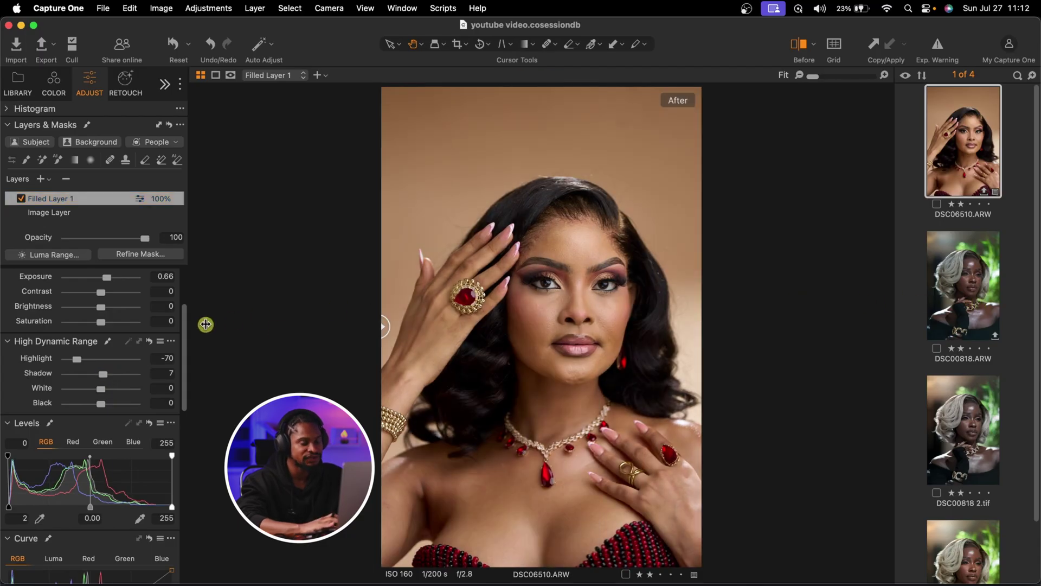
scroll(168, 408, up, 4)
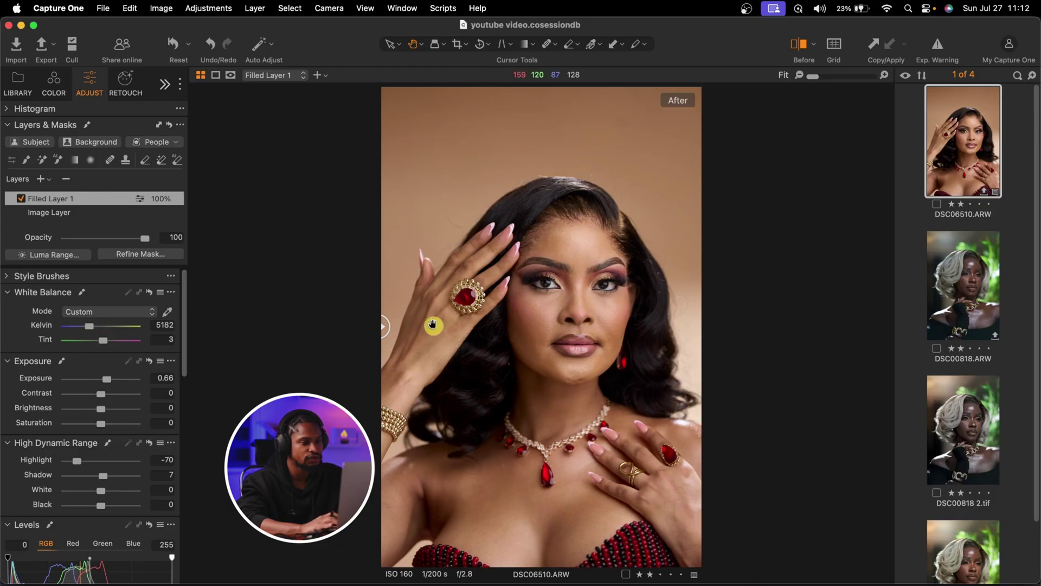
drag(384, 325, 174, 379)
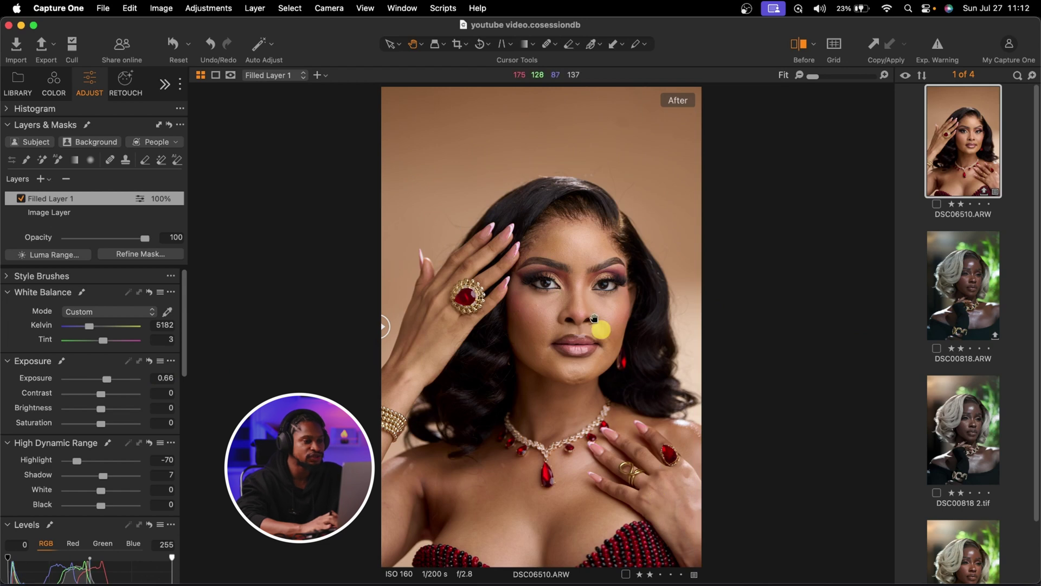
Add a second filled adjustment layer and tint its Master color balance toward red.
click(43, 179)
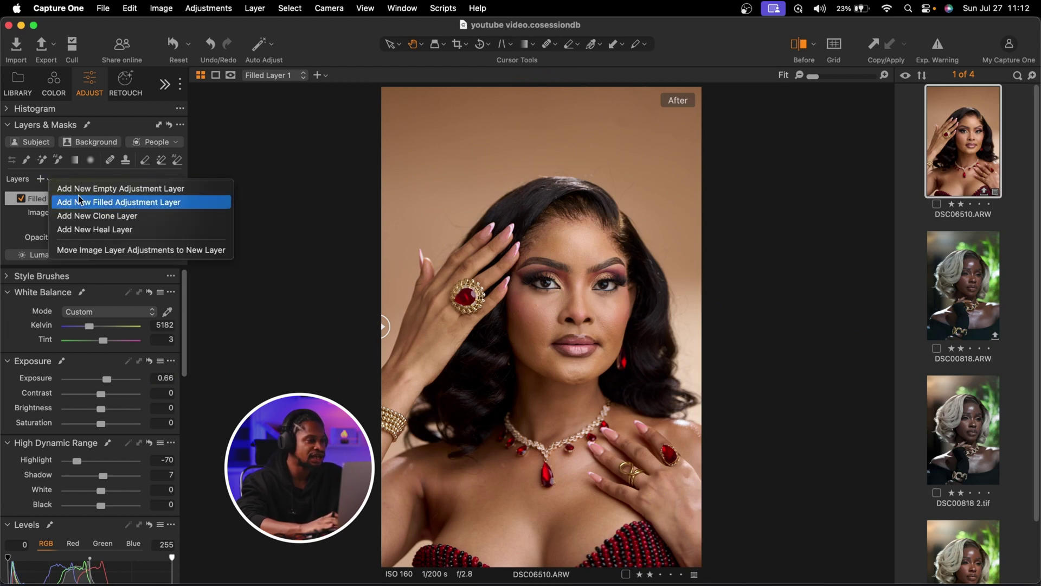
click(166, 206)
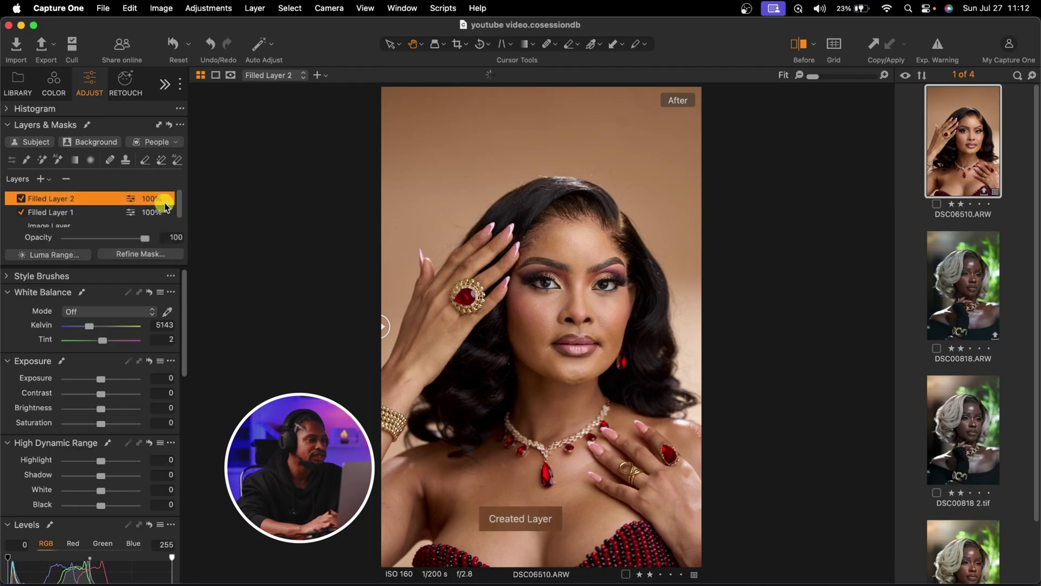
click(55, 86)
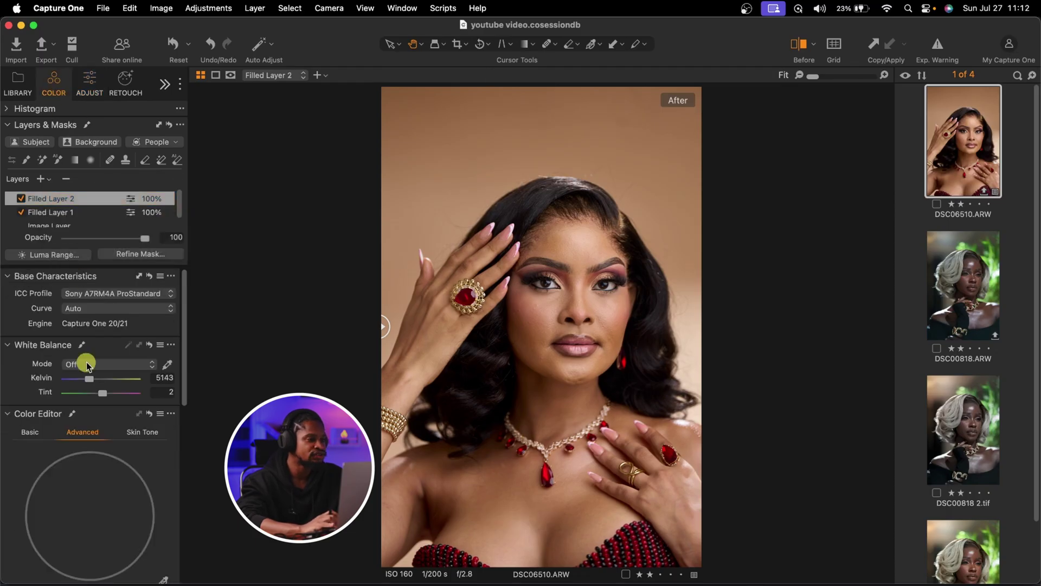
scroll(87, 362, down, 8)
scroll(87, 363, down, 5)
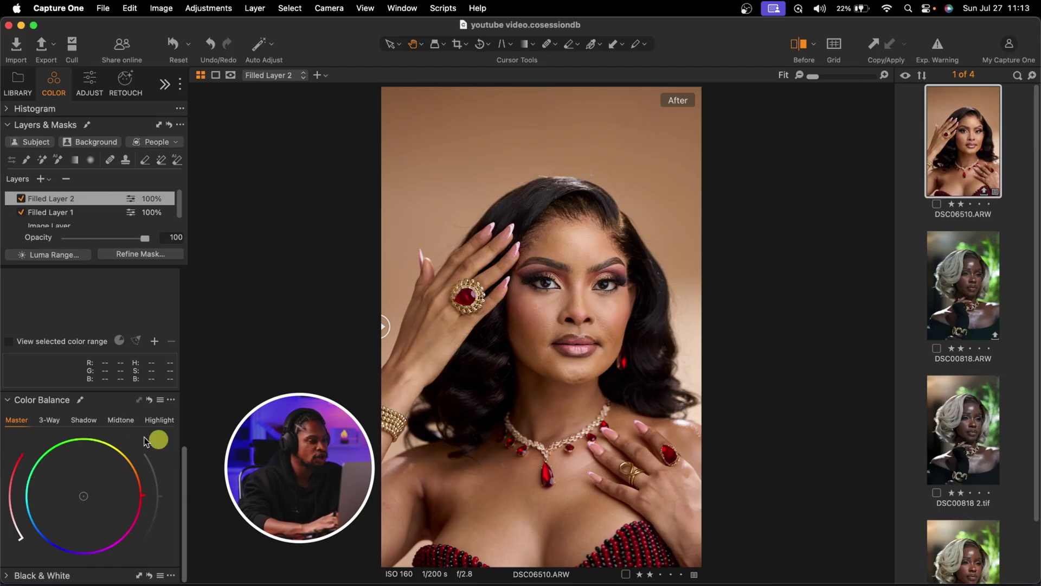
drag(21, 541, 5, 513)
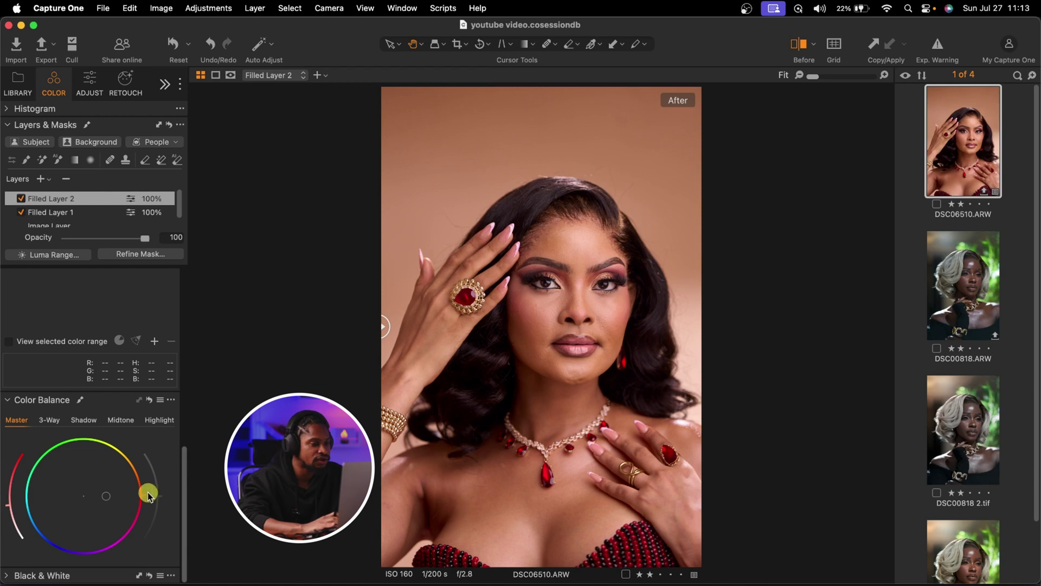
mouse_move(141, 495)
mouse_down()
mouse_move(127, 465)
mouse_move(80, 454)
mouse_move(37, 475)
mouse_move(23, 528)
mouse_move(54, 561)
mouse_move(35, 553)
mouse_move(114, 561)
mouse_move(207, 540)
mouse_move(218, 479)
mouse_move(203, 457)
mouse_move(130, 431)
mouse_move(87, 433)
mouse_move(98, 471)
mouse_move(51, 502)
mouse_move(14, 507)
mouse_move(18, 525)
mouse_move(59, 495)
mouse_move(86, 458)
mouse_move(80, 434)
mouse_move(147, 472)
mouse_move(143, 513)
mouse_up()
Tint the Shadow color balance of Filled Layer 2 slightly toward magenta, checking blue and green hues on the face.
click(85, 422)
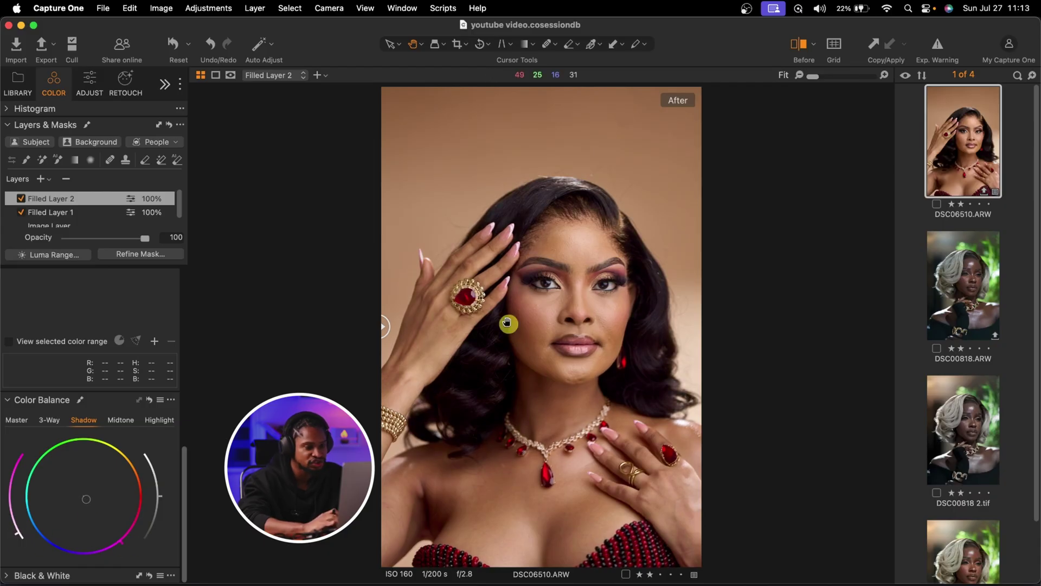
drag(508, 323, 398, 421)
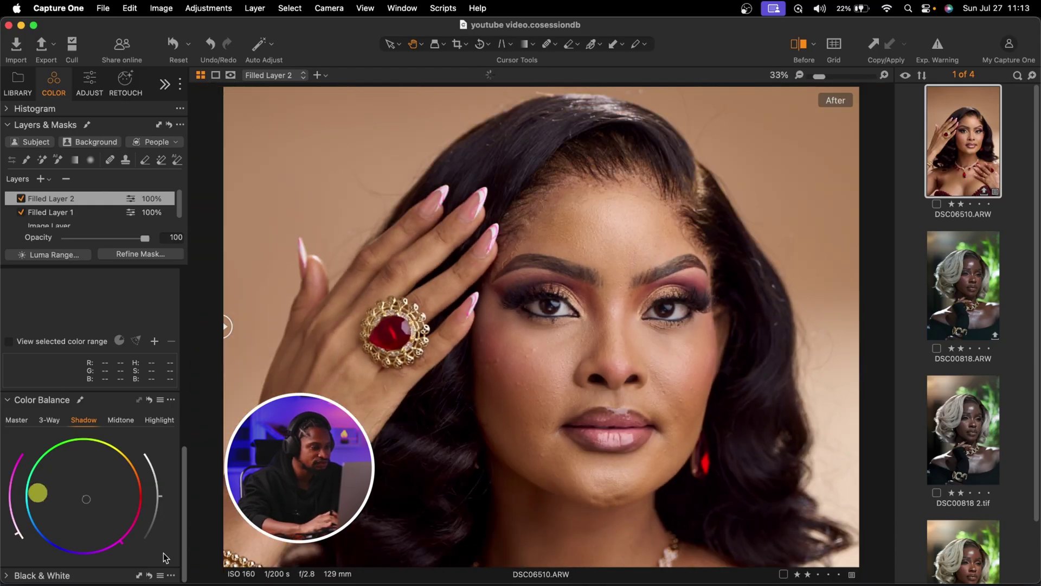
drag(118, 546, 45, 532)
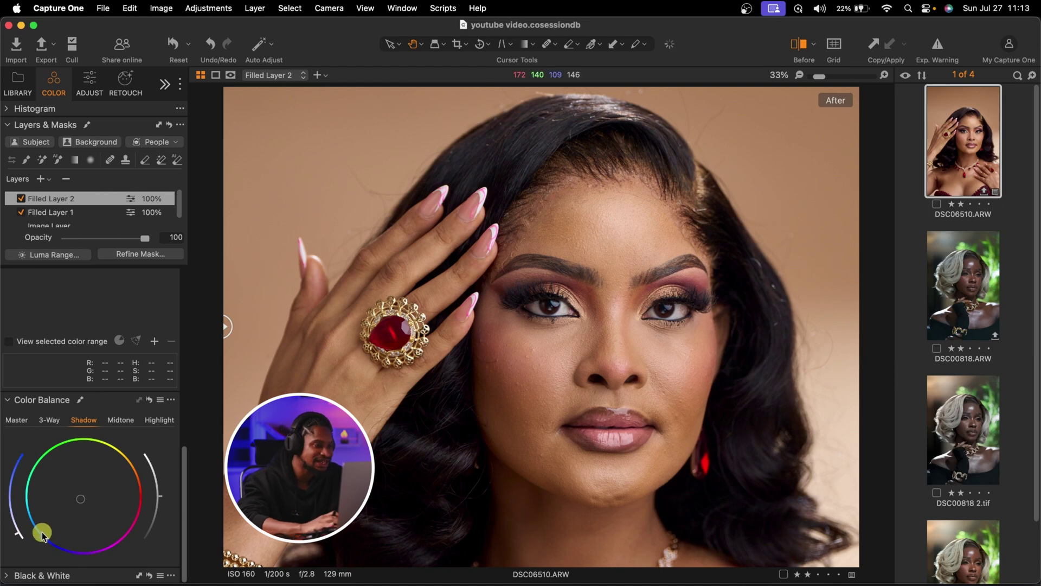
drag(39, 537, 28, 444)
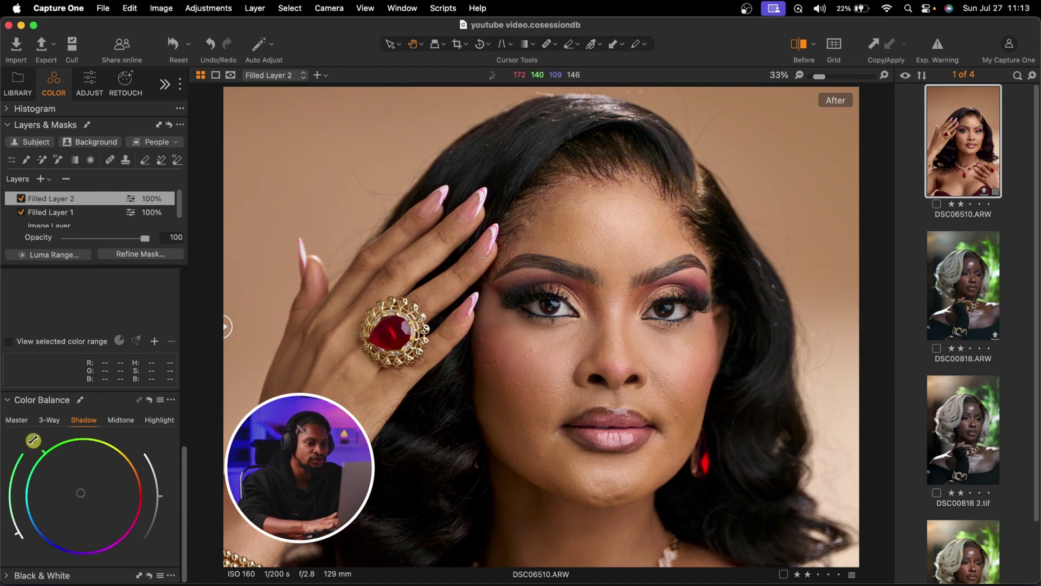
drag(98, 429, 172, 497)
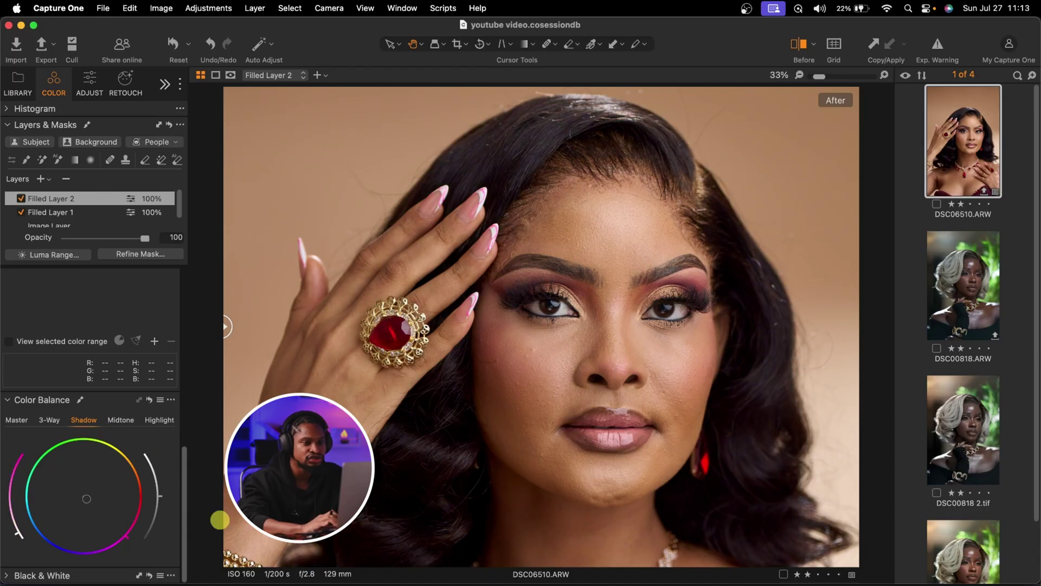
key(super+0)
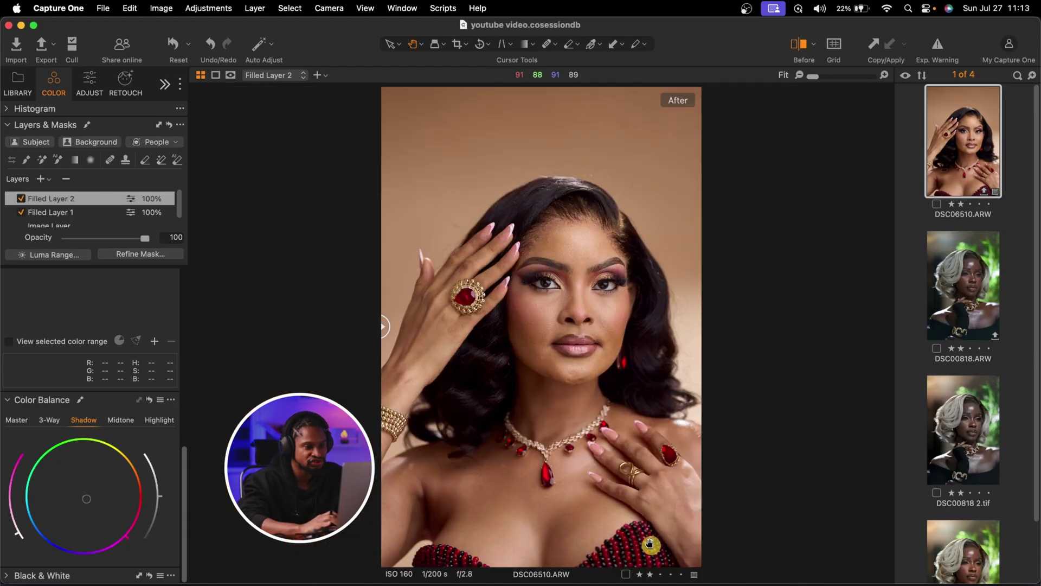
Tint the Midtone color balance of Filled Layer 2 slightly toward orange, adjusting both hue and saturation.
click(122, 421)
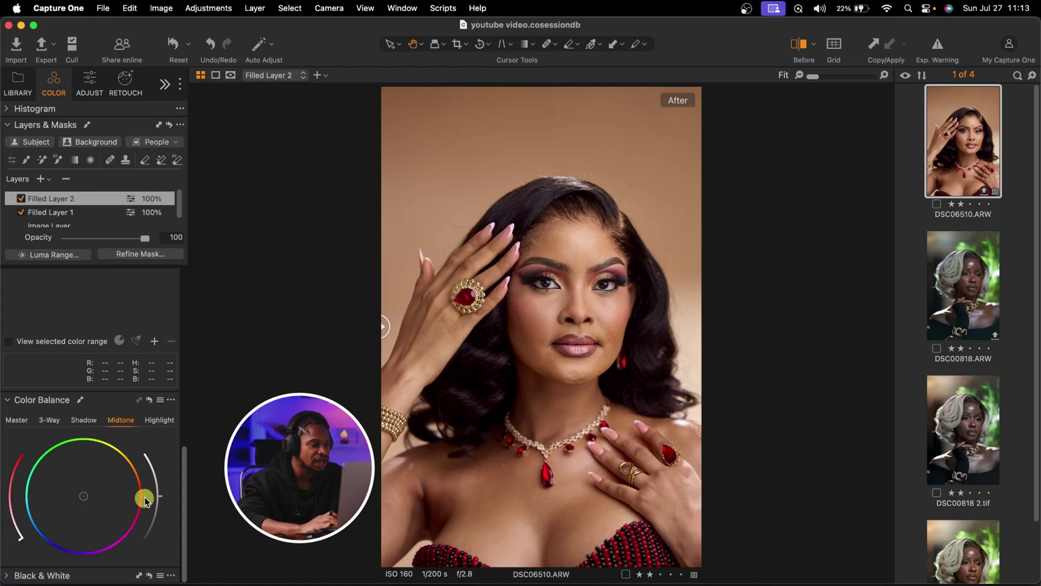
drag(142, 495, 141, 469)
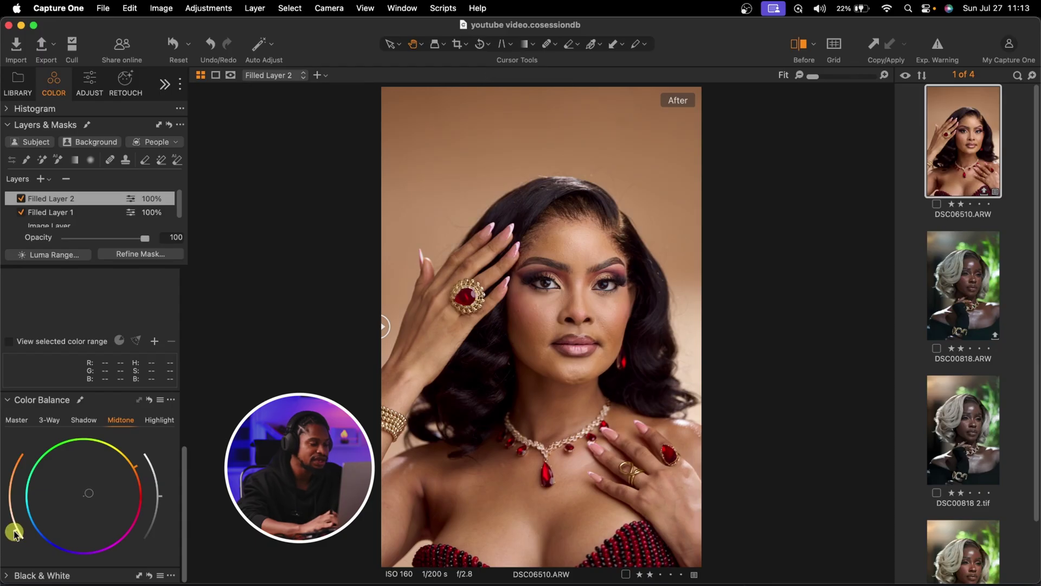
mouse_move(16, 535)
mouse_down()
mouse_move(23, 450)
mouse_move(15, 529)
mouse_move(9, 458)
mouse_move(26, 427)
mouse_move(13, 460)
mouse_up()
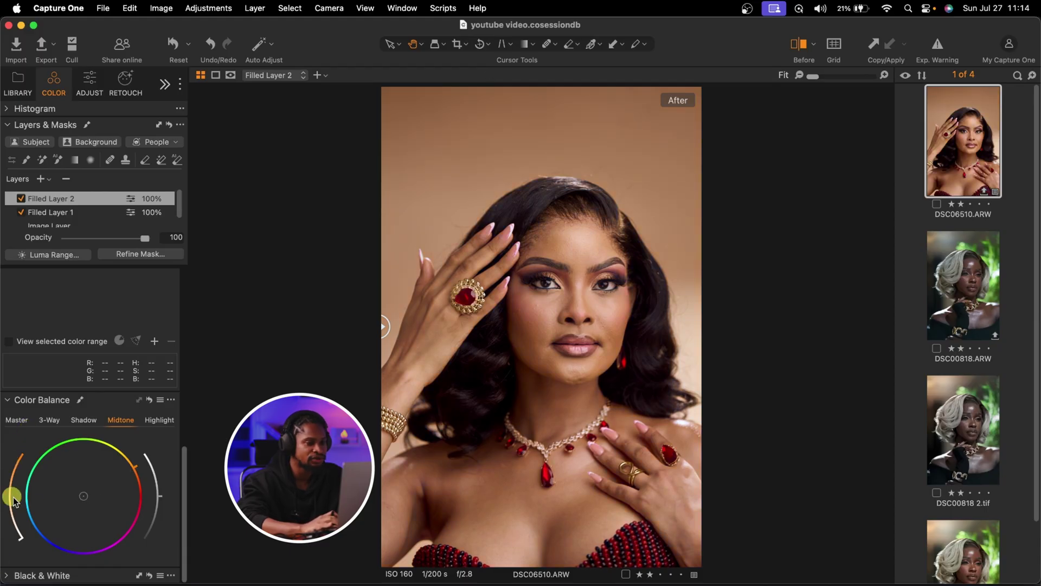
drag(13, 498, 24, 534)
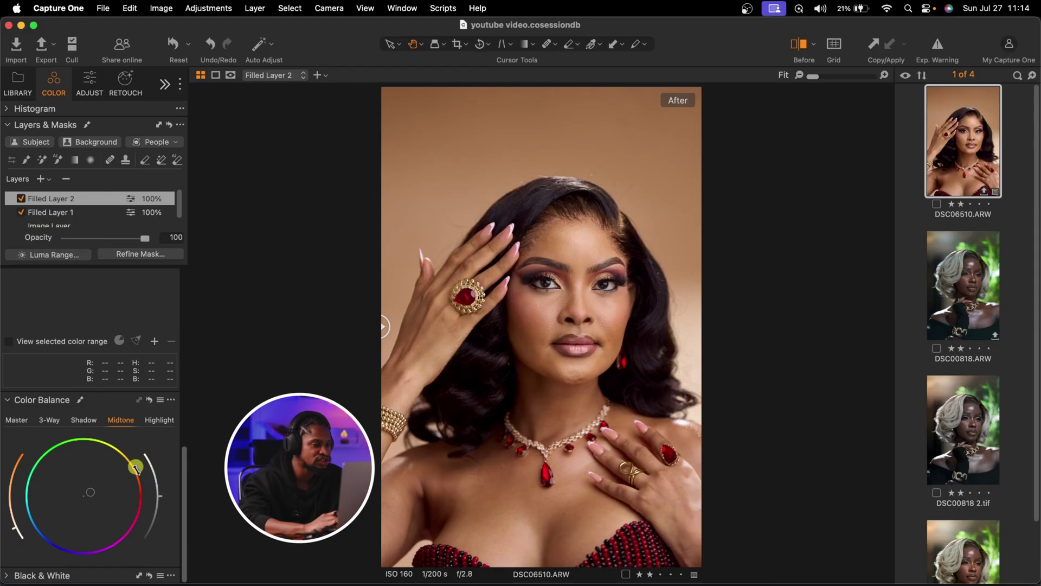
mouse_move(135, 459)
mouse_down()
mouse_move(121, 436)
mouse_move(61, 431)
mouse_move(33, 482)
mouse_move(38, 542)
mouse_move(78, 551)
mouse_move(129, 540)
mouse_move(172, 494)
mouse_up()
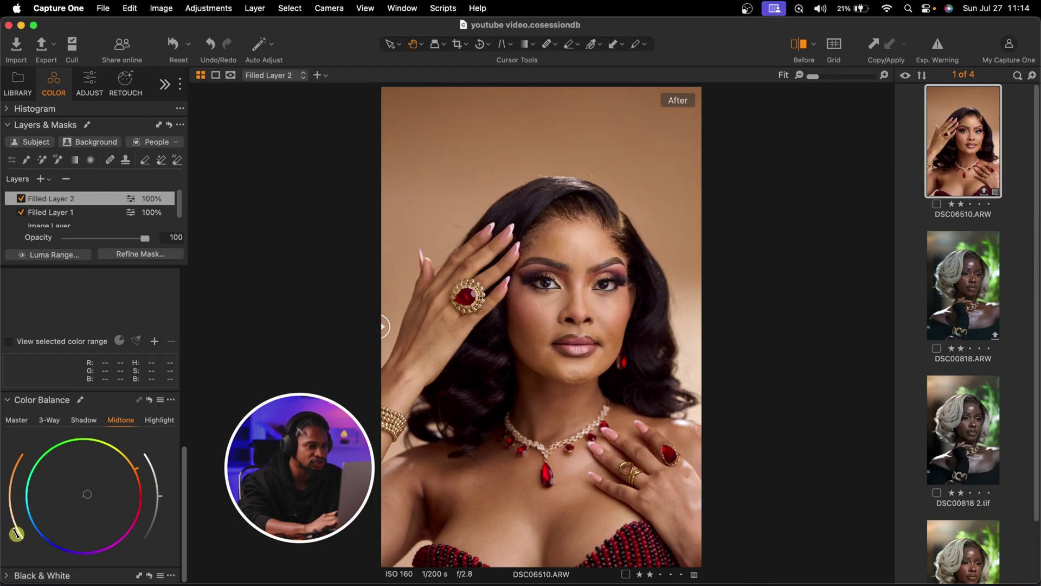
Tint the Highlight color balance slightly toward orange and try out a higher highlight lightness.
click(159, 420)
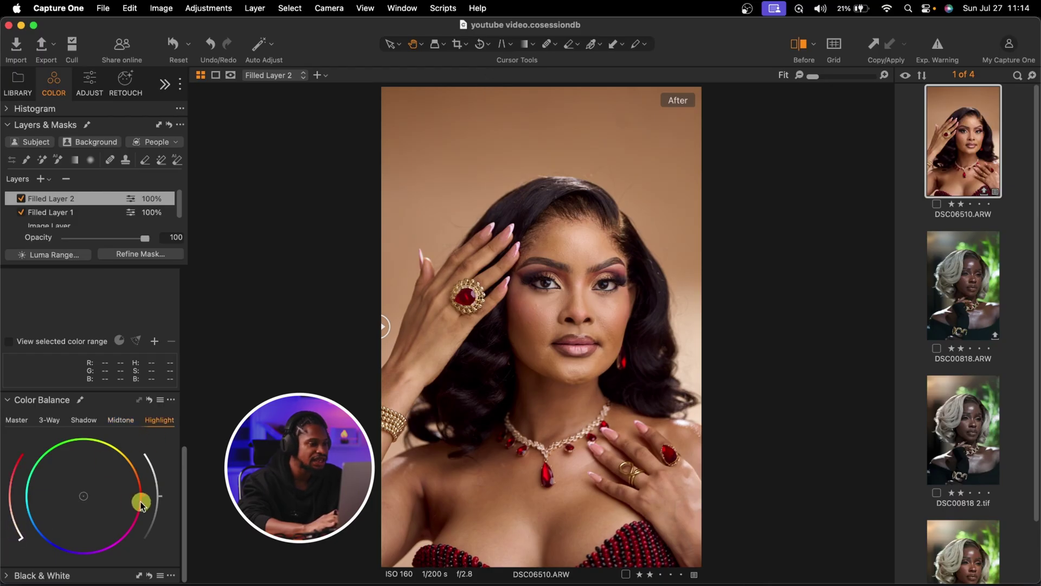
drag(143, 495, 143, 466)
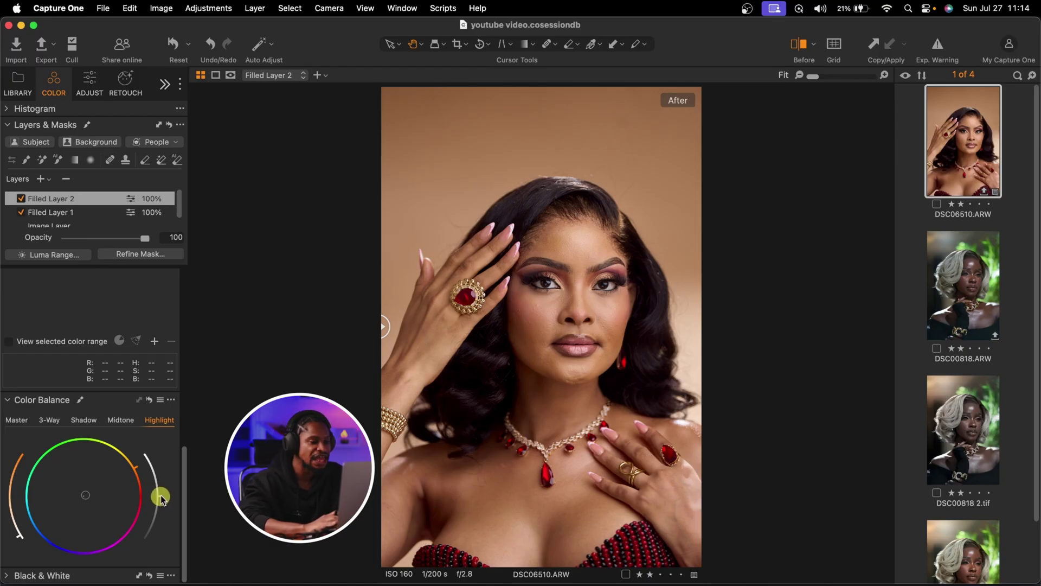
drag(160, 496, 135, 423)
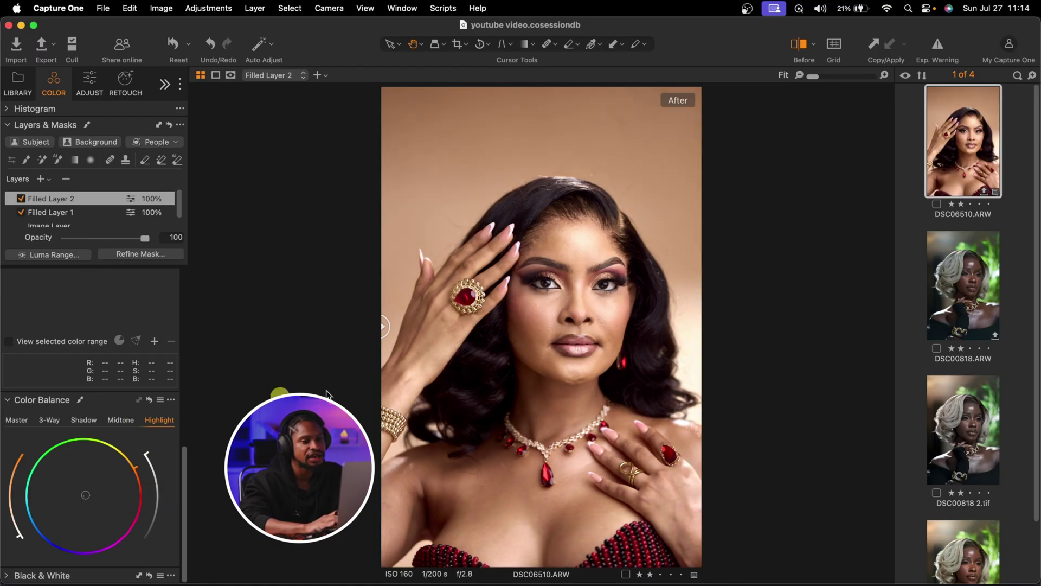
double_click(146, 453)
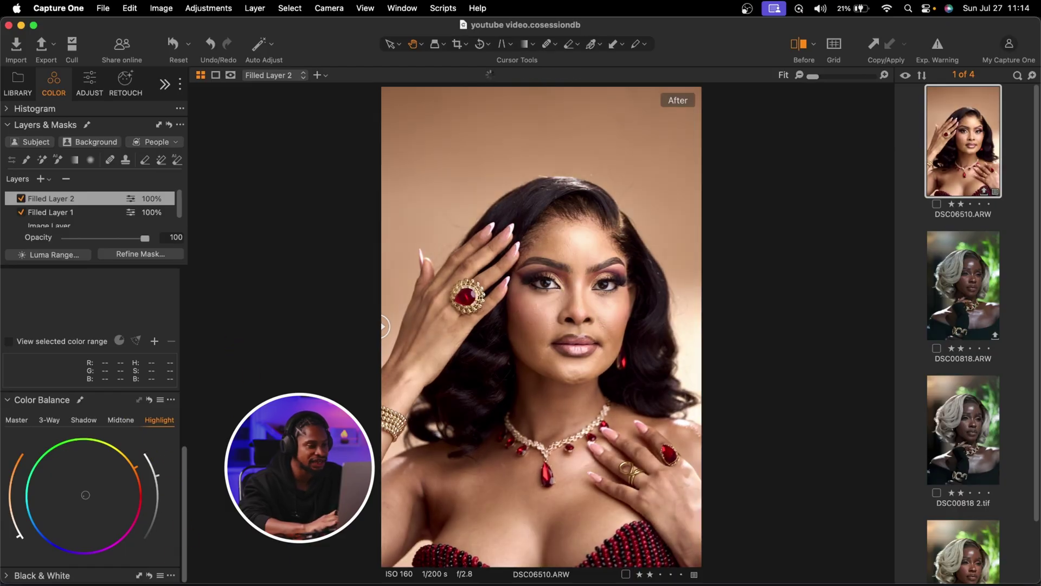
Raise the Midtone lightness in the color balance very slightly.
click(122, 422)
drag(161, 498, 218, 530)
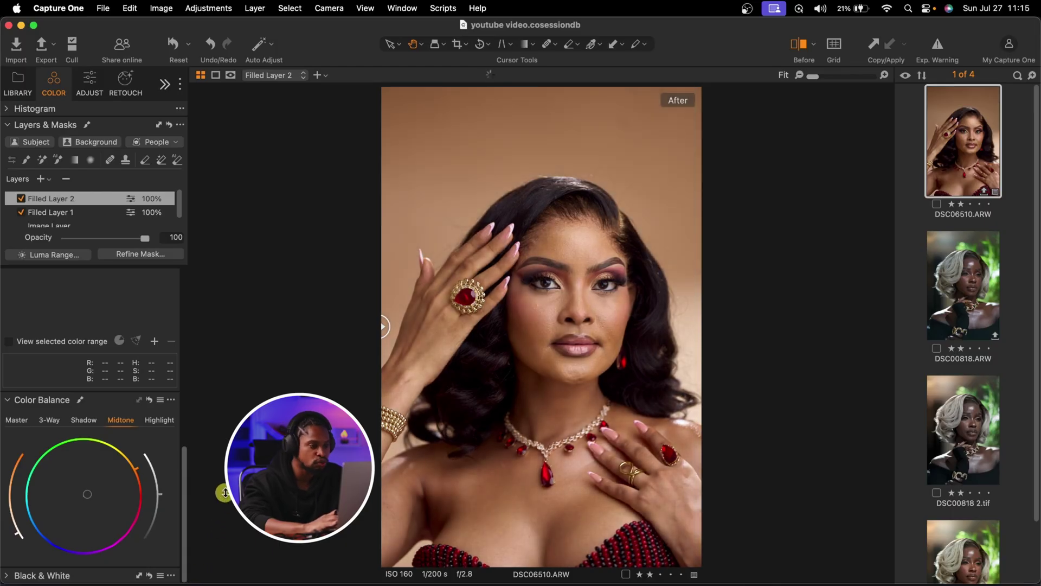
drag(225, 492, 150, 498)
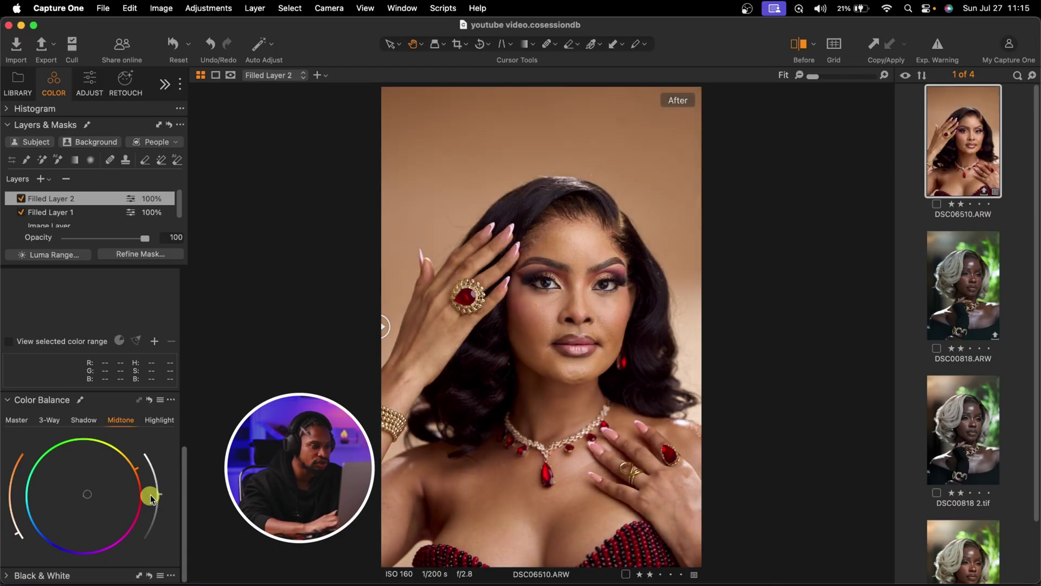
Try a higher Shadow lightness in the color balance, reset it, and compare the portrait before and after.
click(84, 420)
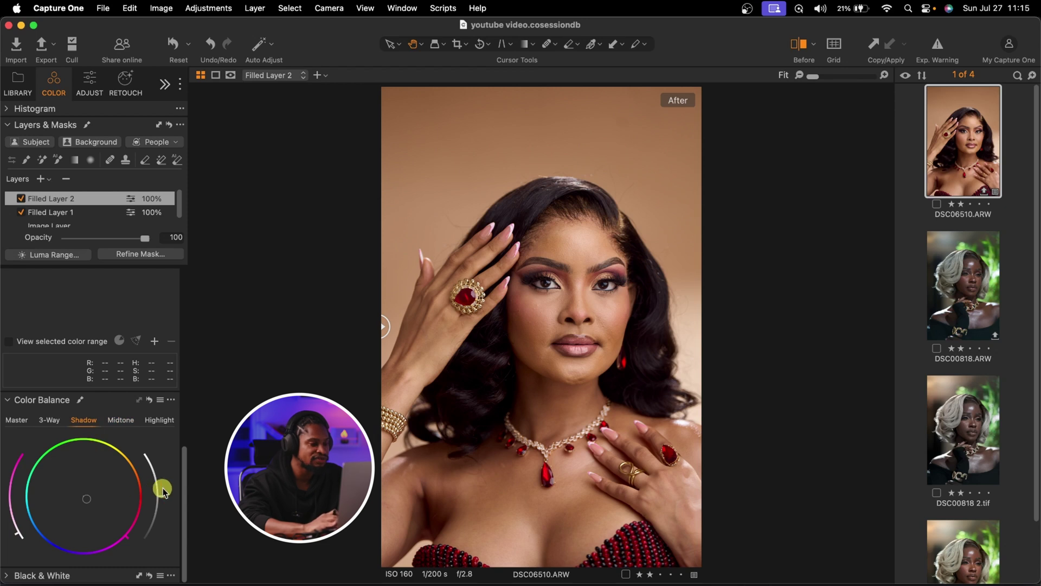
drag(161, 498, 179, 466)
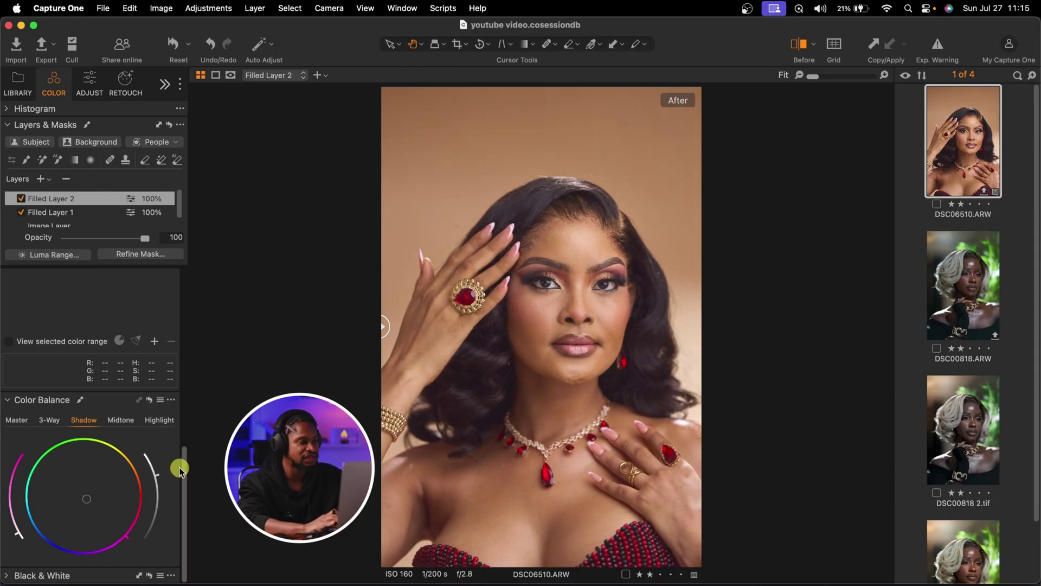
drag(158, 478, 205, 417)
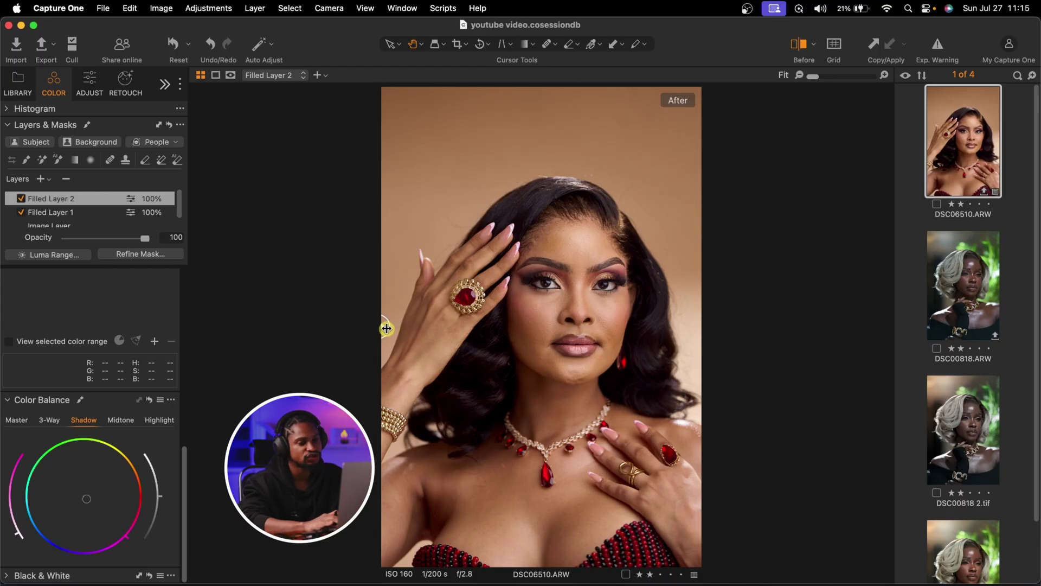
drag(386, 328, 216, 372)
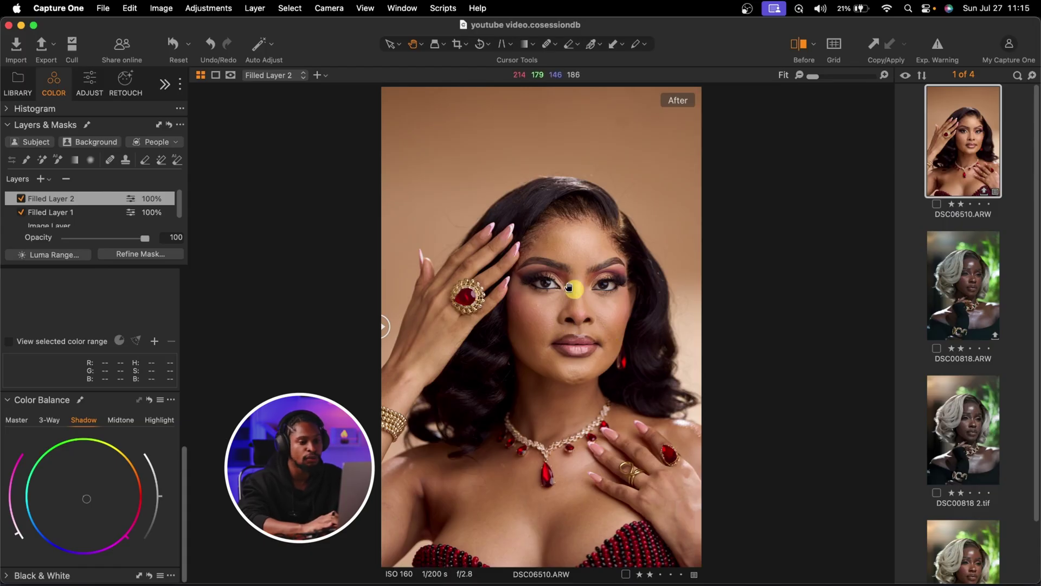
Send DSC06510.ARW to Adobe Photoshop 2025 as an uncompressed 16-bit TIFF in Adobe RGB (1998) at 300 px/in.
right_click(961, 154)
mouse_move(922, 232)
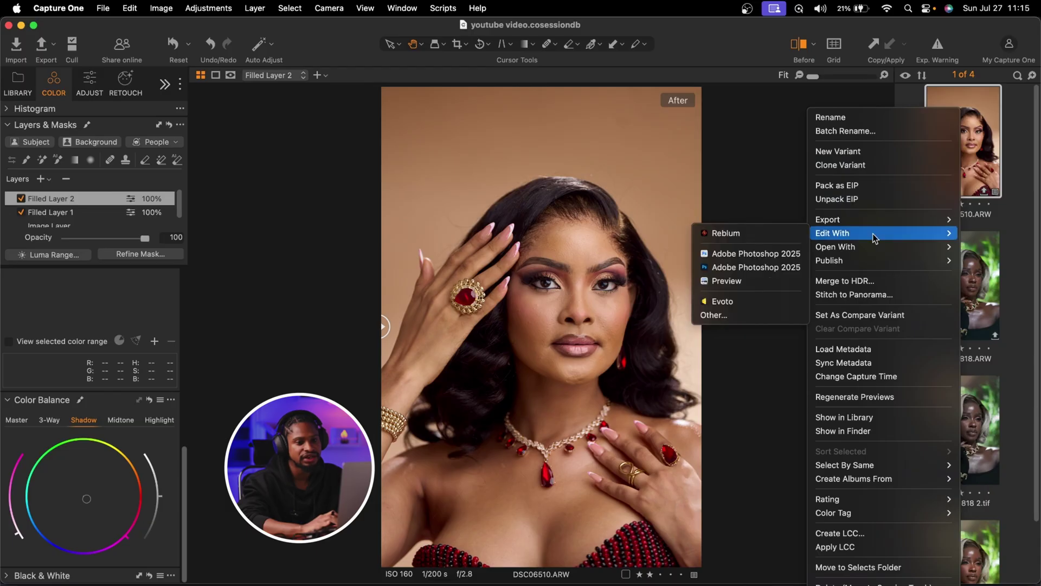
click(779, 267)
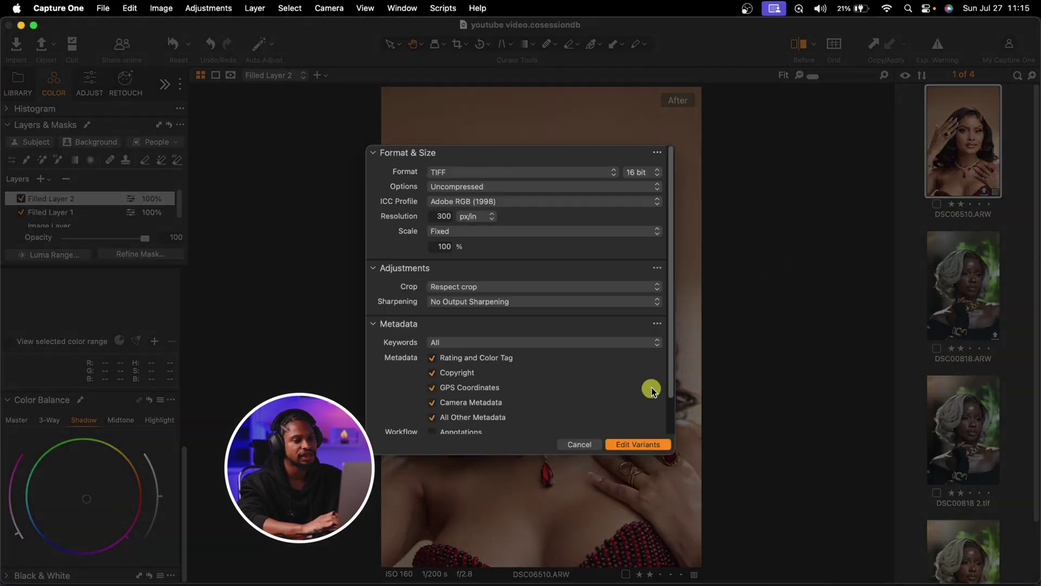
click(630, 440)
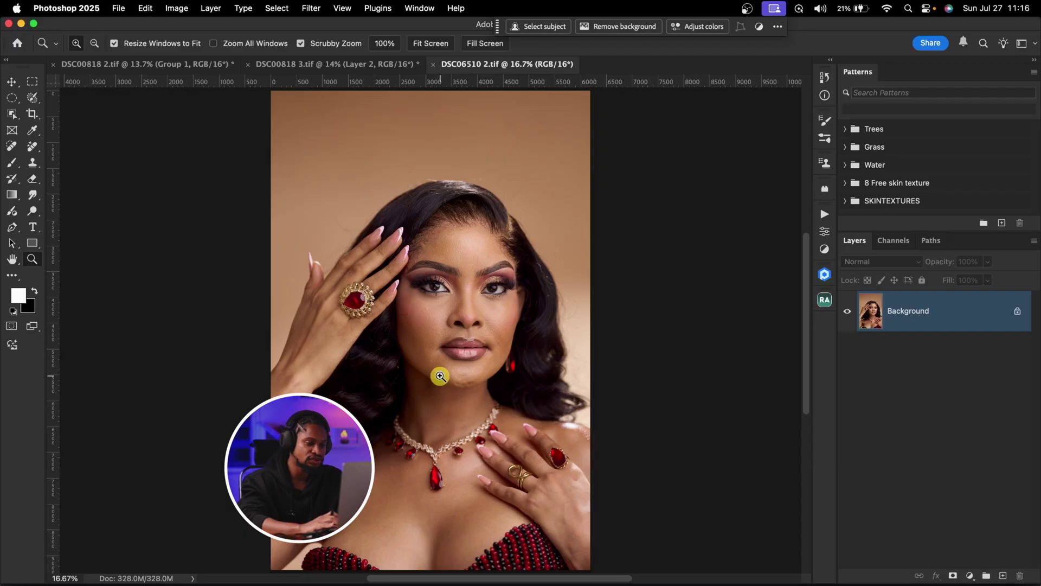
Duplicate the Background layer of DSC06510 2.tif and run the Retouch4me action on the copy.
key(ctrl+j)
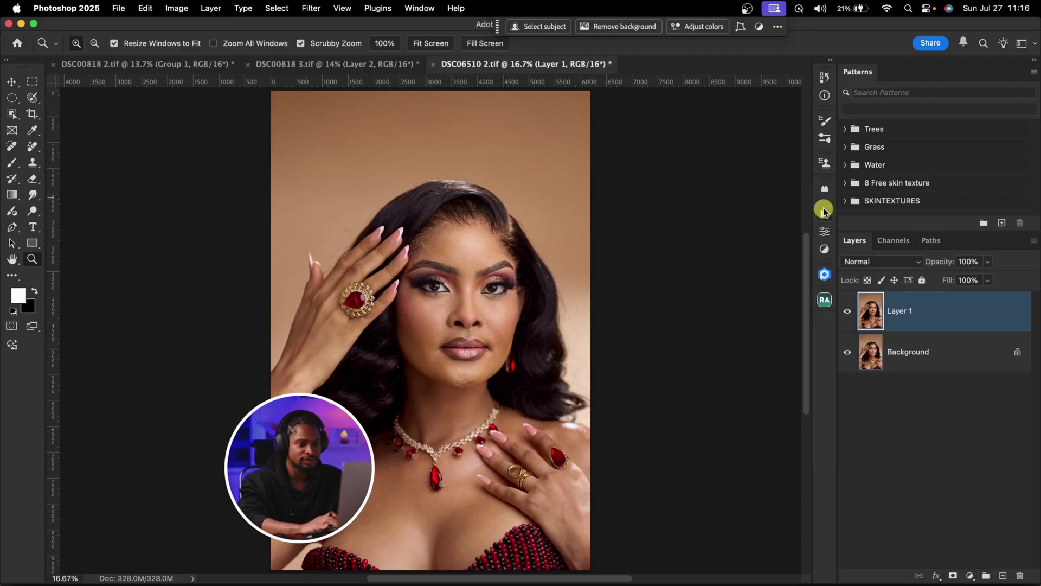
click(824, 214)
click(675, 226)
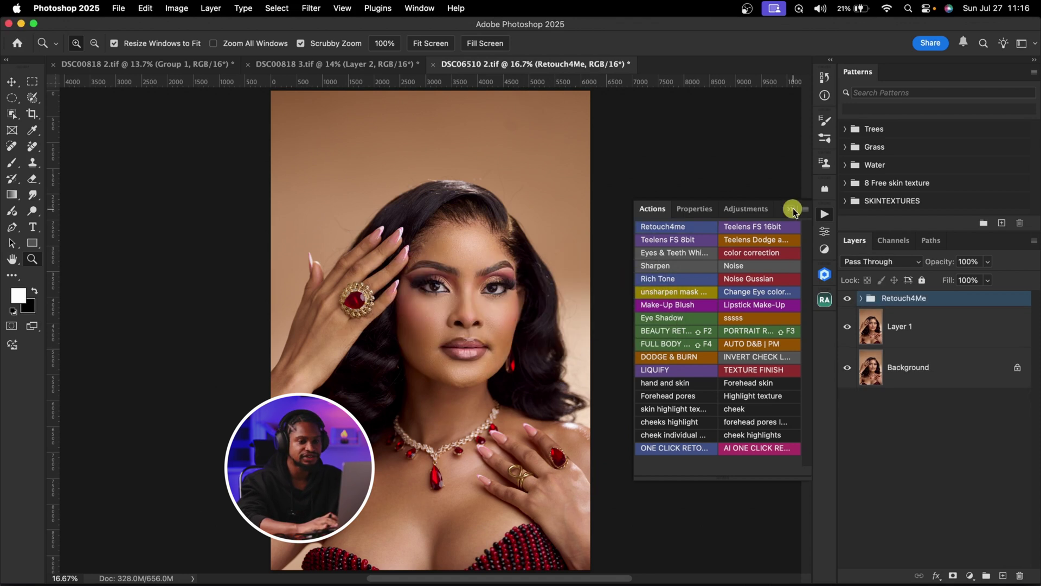
click(792, 208)
Compare the face with the Retouch4Me group hidden and shown, and inspect the whole portrait.
click(529, 284)
click(530, 283)
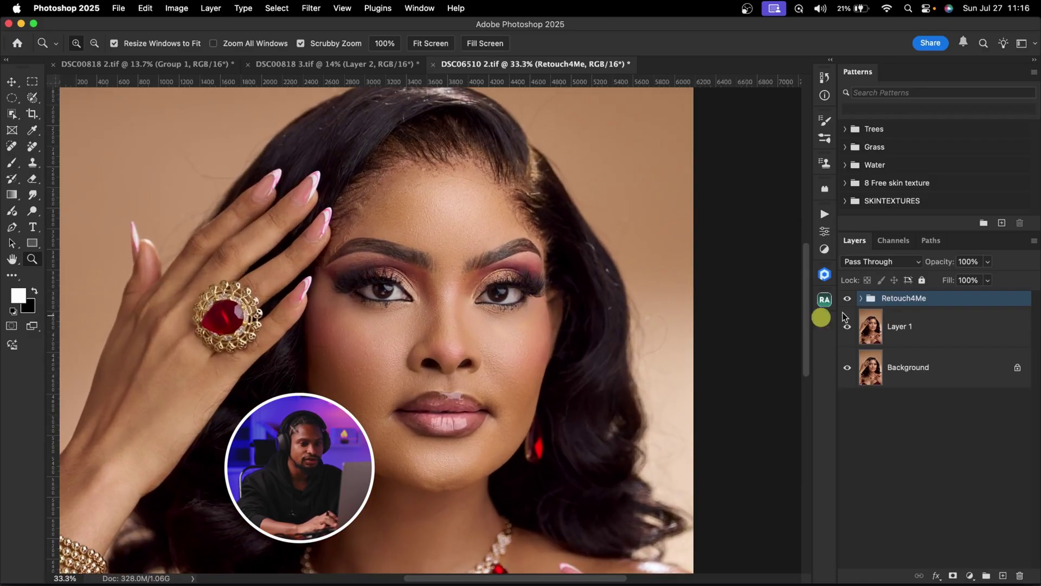
click(848, 298)
click(847, 298)
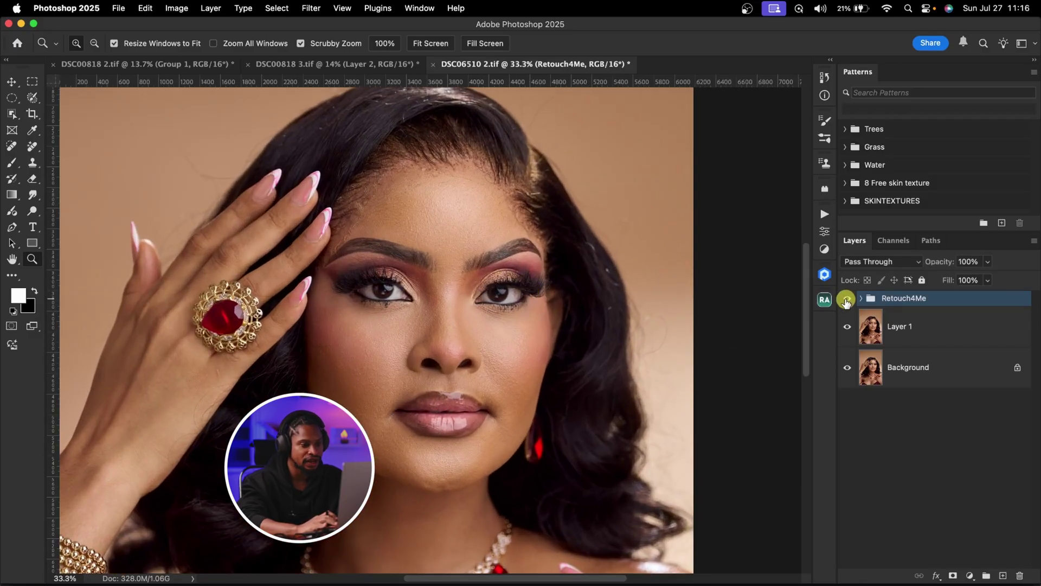
drag(449, 365, 415, 363)
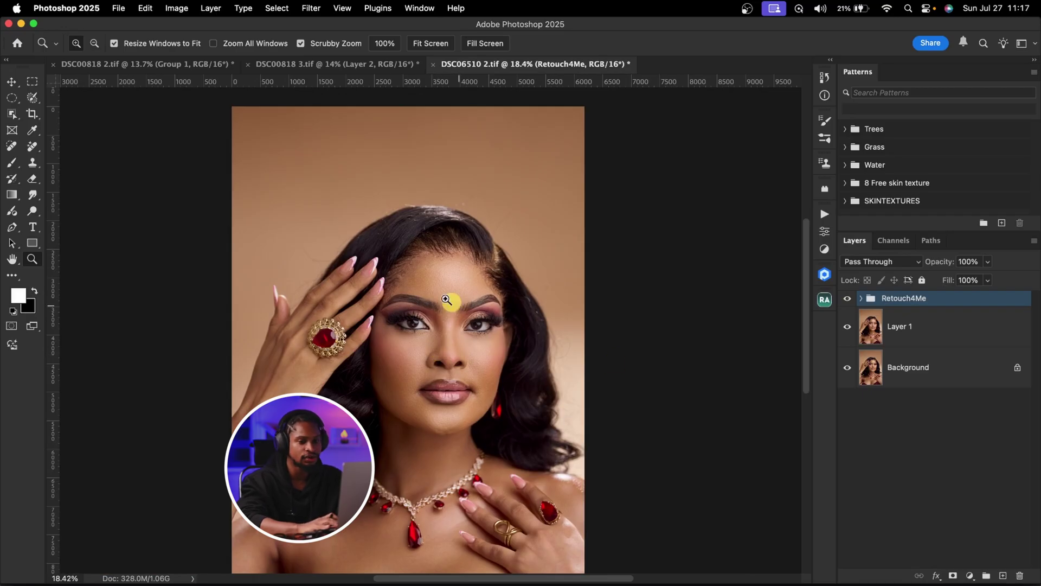
scroll(442, 418, down, 2)
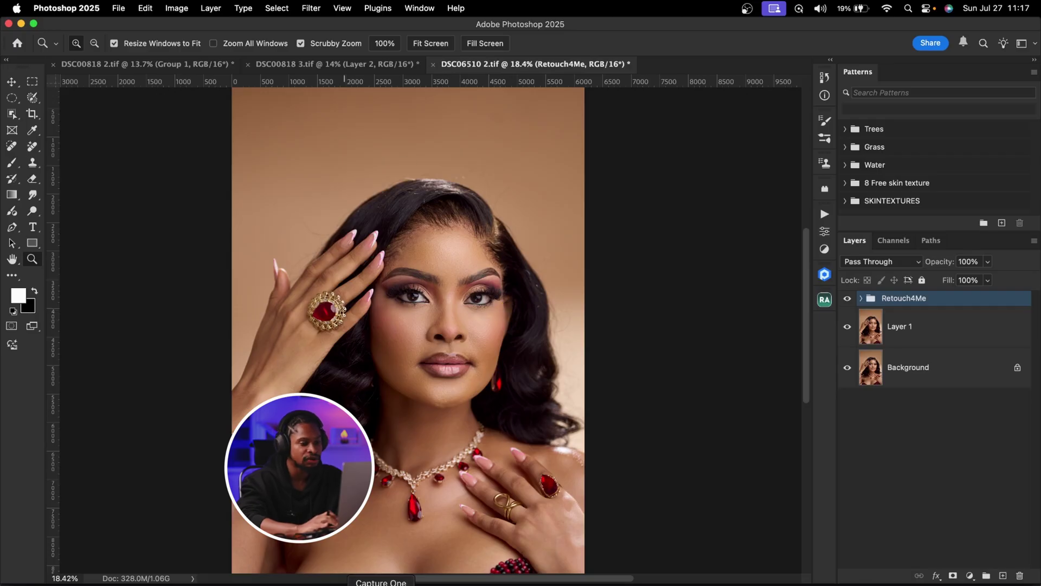
click(381, 583)
click(341, 583)
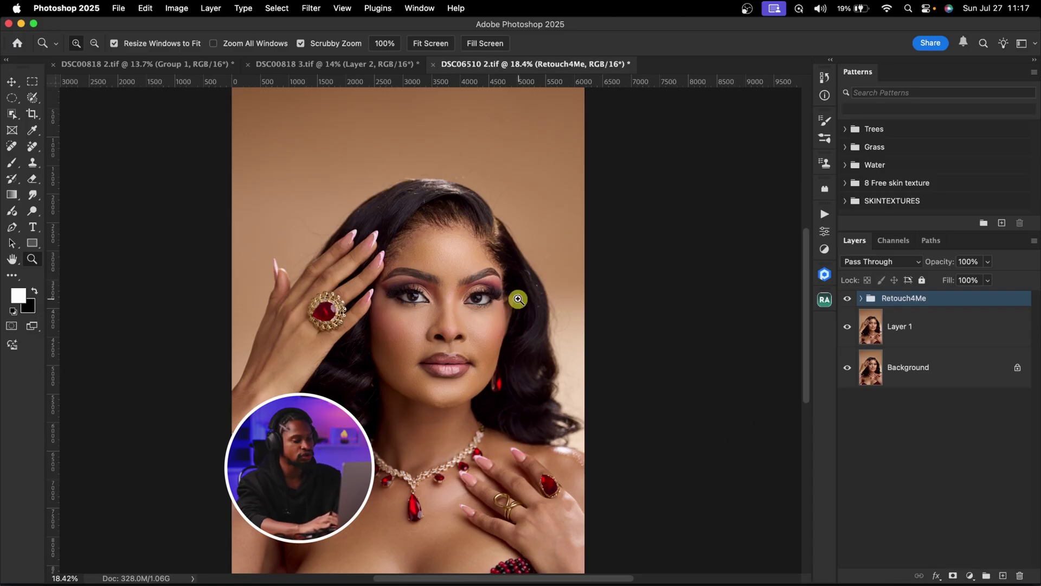
Stamp all visible layers into a new top layer and convert it for smart filters.
key(alt+shift+super+e)
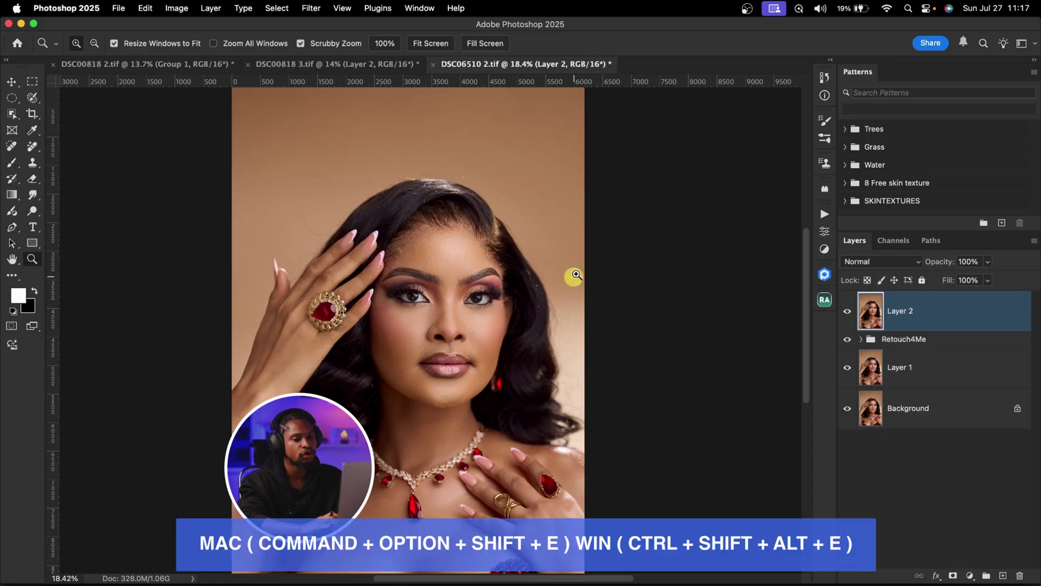
click(310, 7)
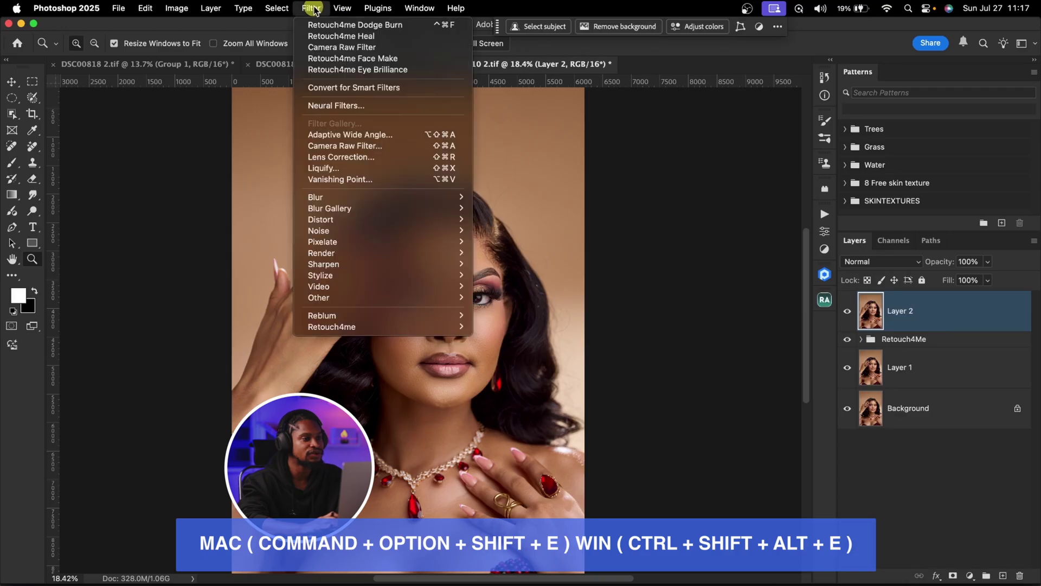
click(341, 89)
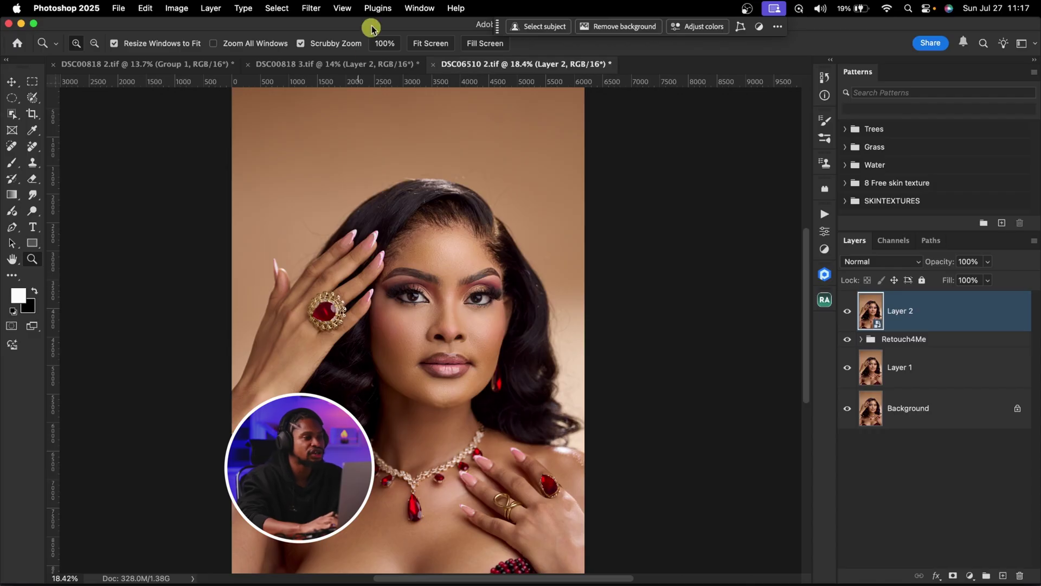
Open the Camera Raw Filter on Layer 2 and calibrate the Blue Primary to saturation +30 and hue -2.
click(311, 8)
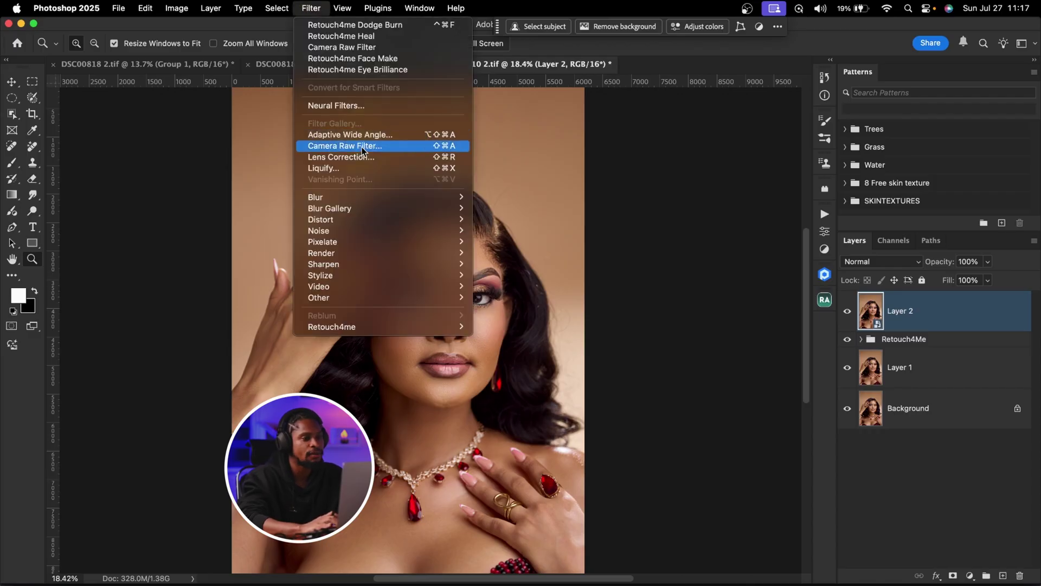
click(363, 146)
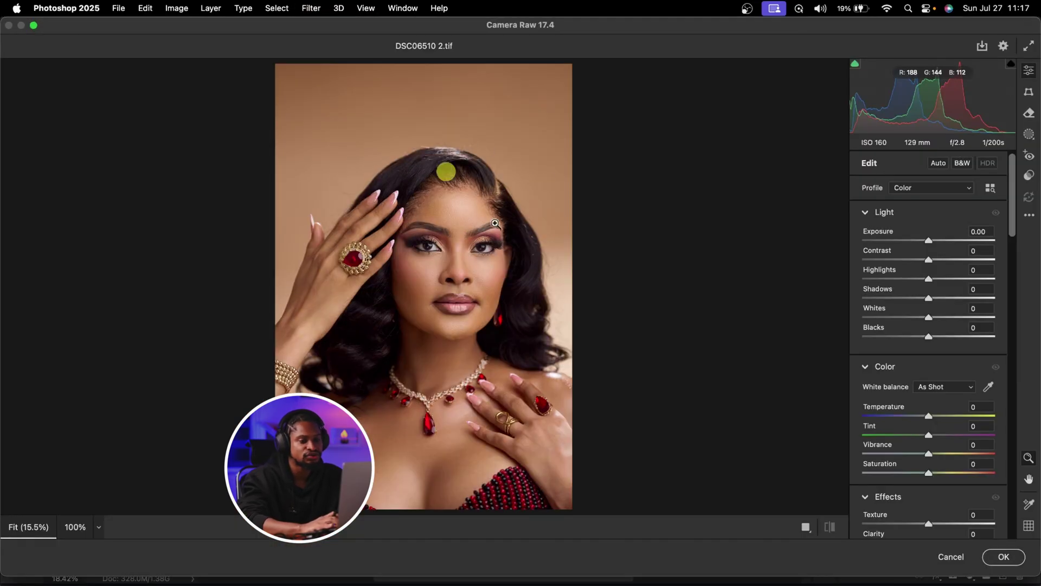
scroll(882, 388, down, 15)
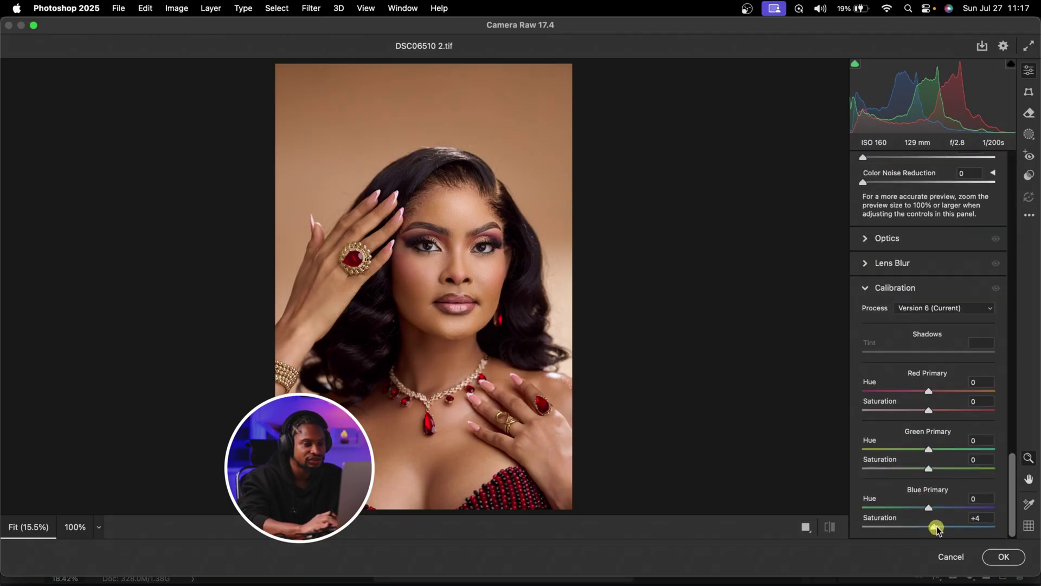
drag(936, 526, 960, 527)
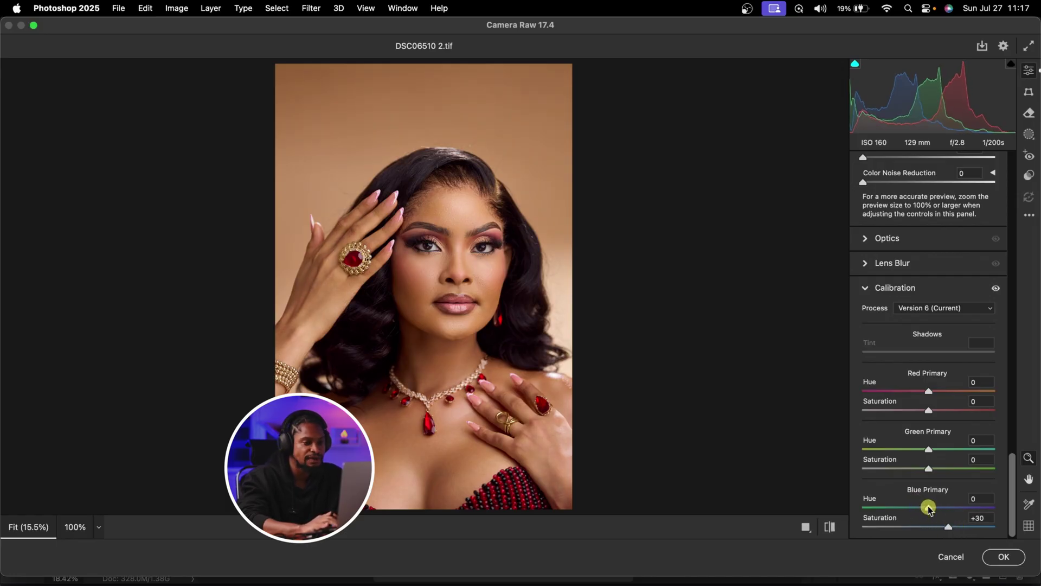
drag(929, 508, 914, 508)
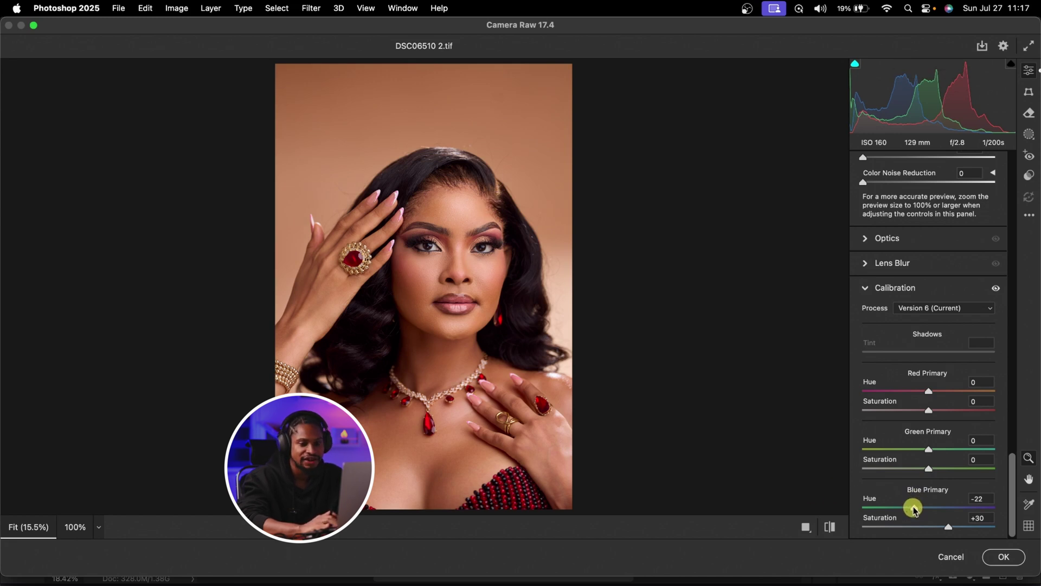
drag(926, 508, 957, 506)
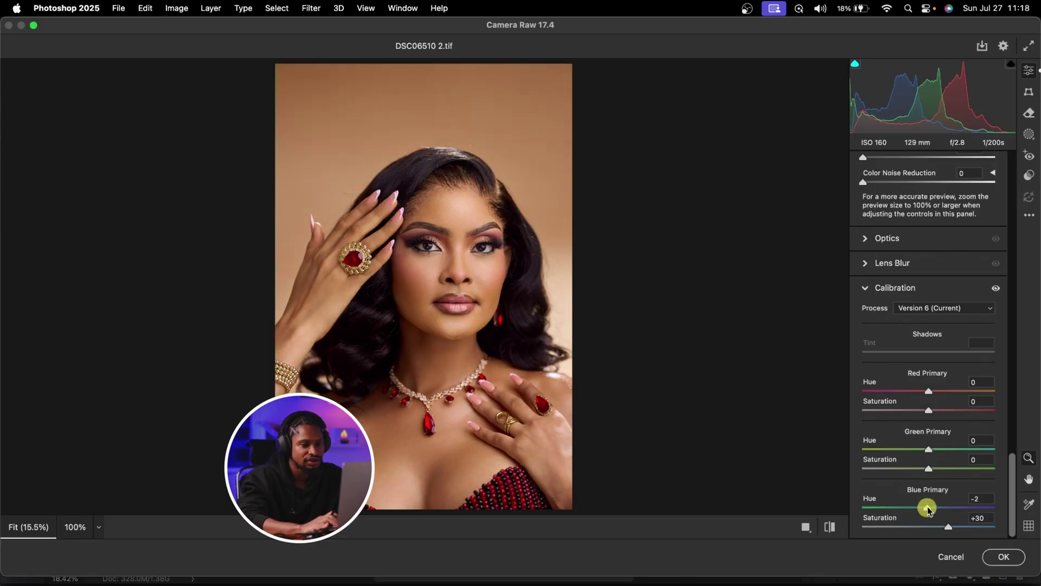
Set vibrance to +20 and exposure to -0.10, compare with the original, and apply the Camera Raw filter.
scroll(949, 358, up, 10)
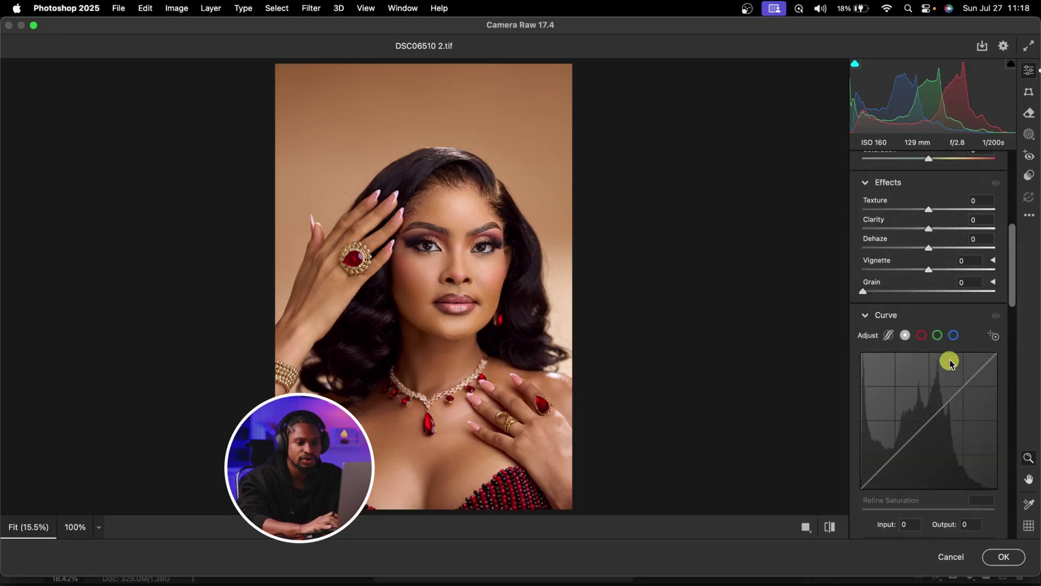
scroll(950, 362, up, 6)
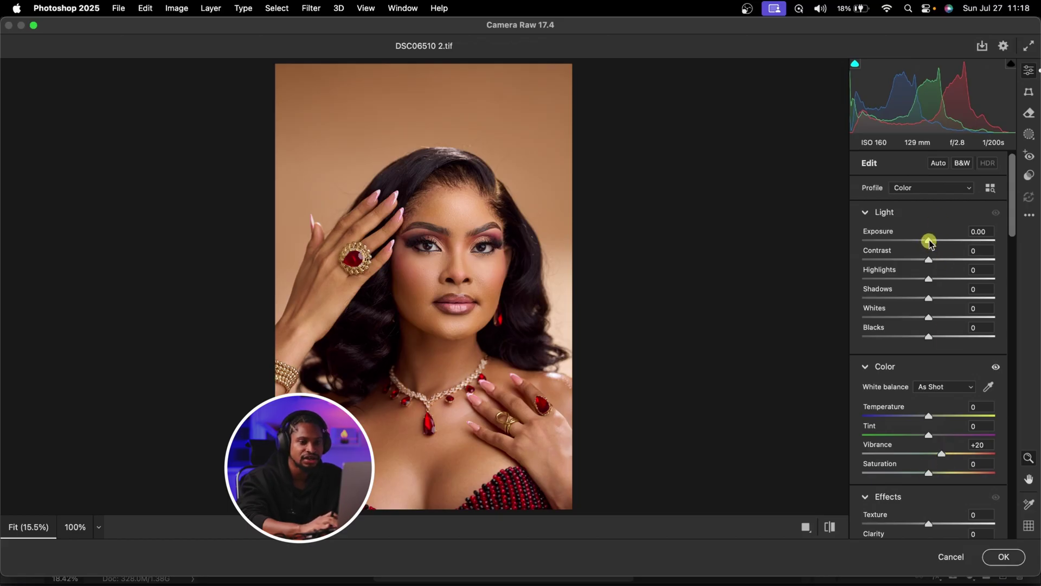
drag(929, 243, 928, 241)
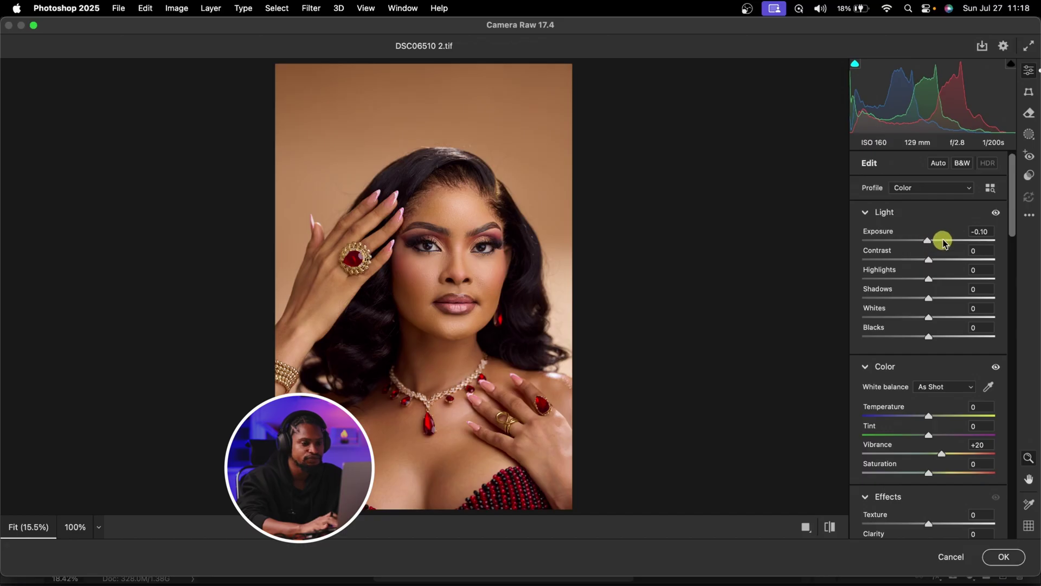
click(830, 528)
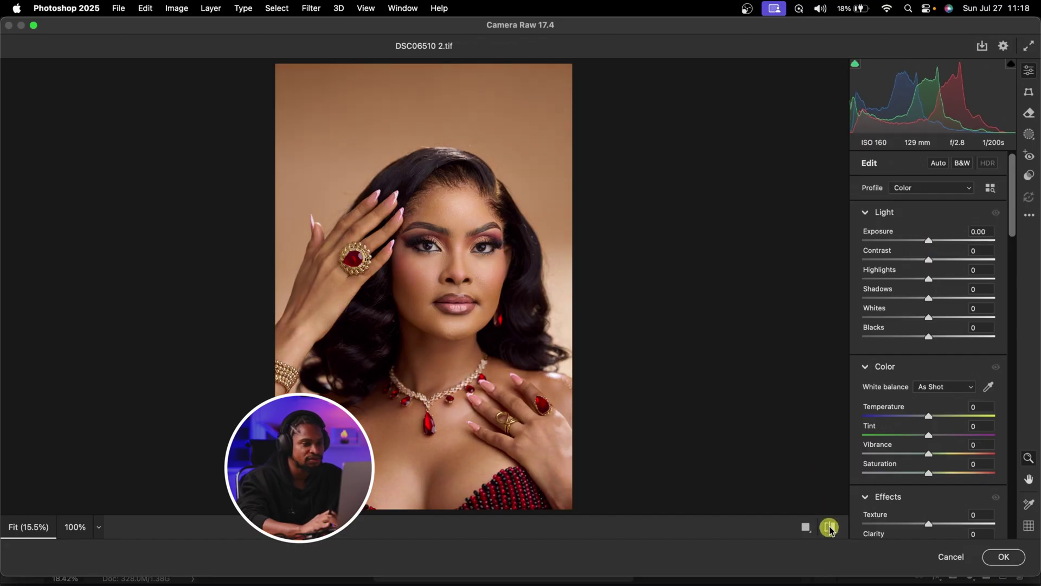
click(830, 528)
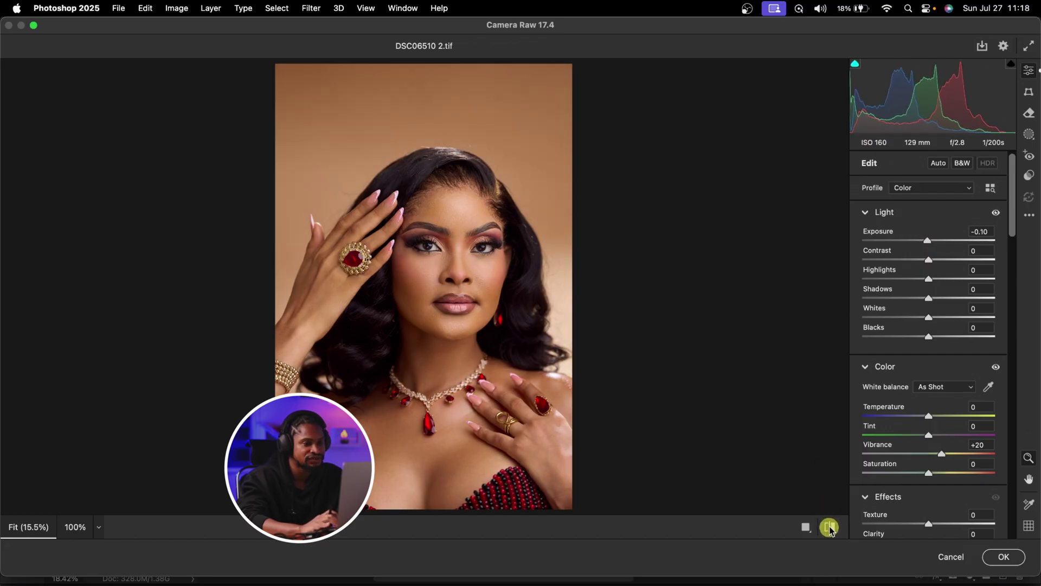
click(1004, 557)
Add a Gradient Map adjustment layer above Layer 2 using the Black, White preset from the Basics gradients.
scroll(456, 356, down, 5)
scroll(457, 356, left, 3)
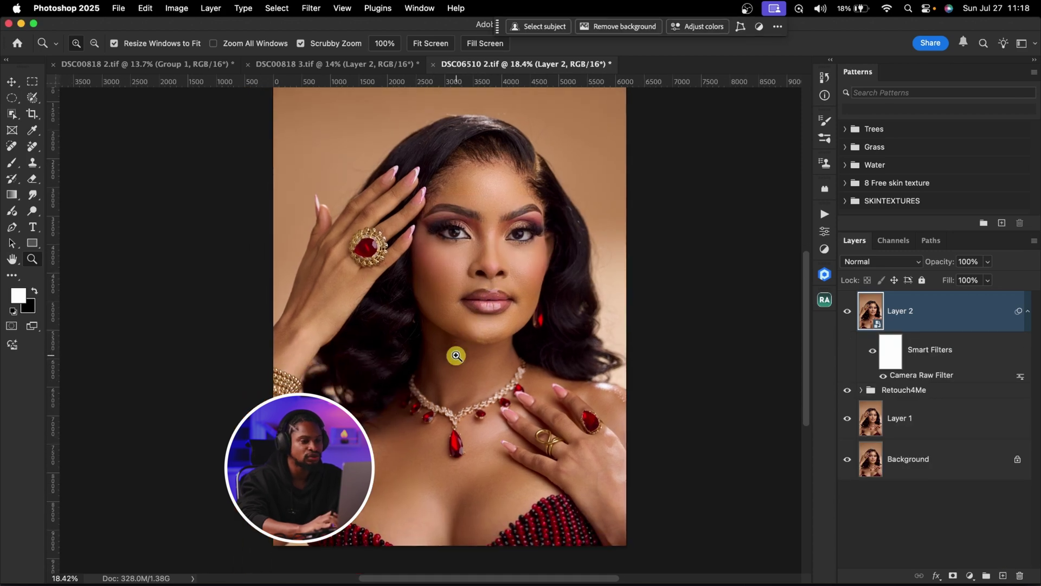
drag(526, 260, 499, 258)
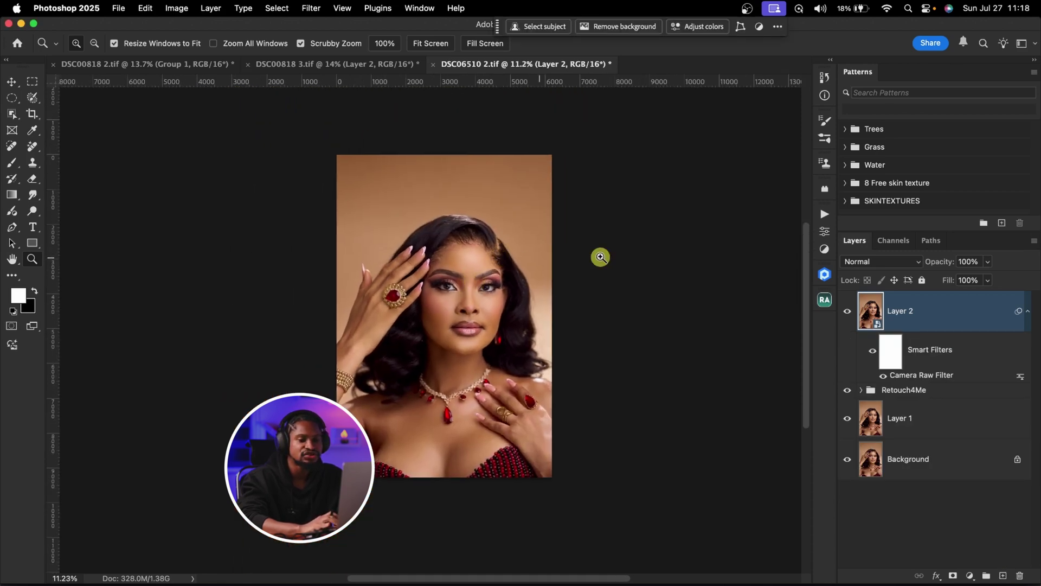
click(822, 252)
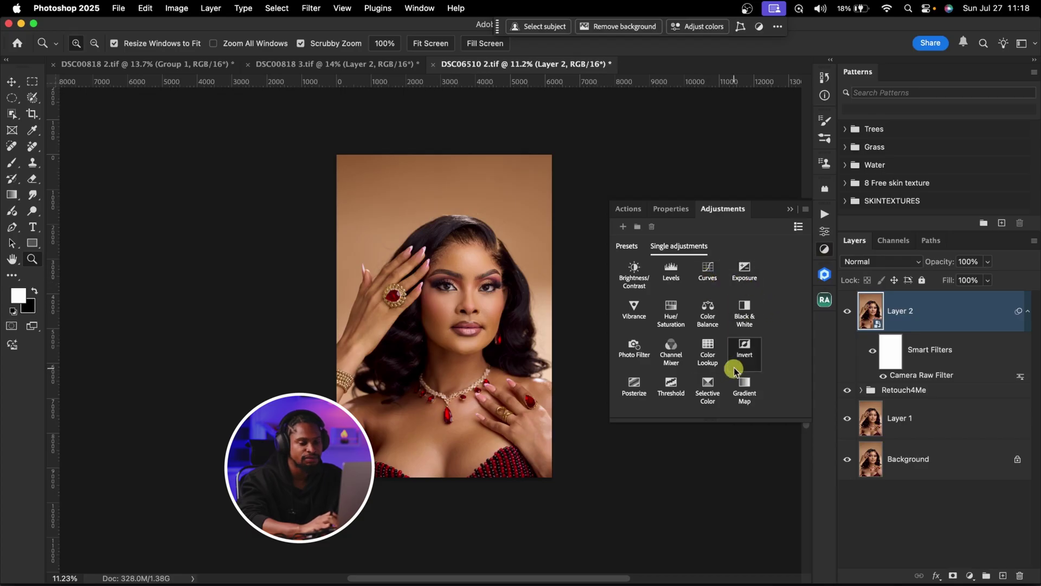
click(744, 390)
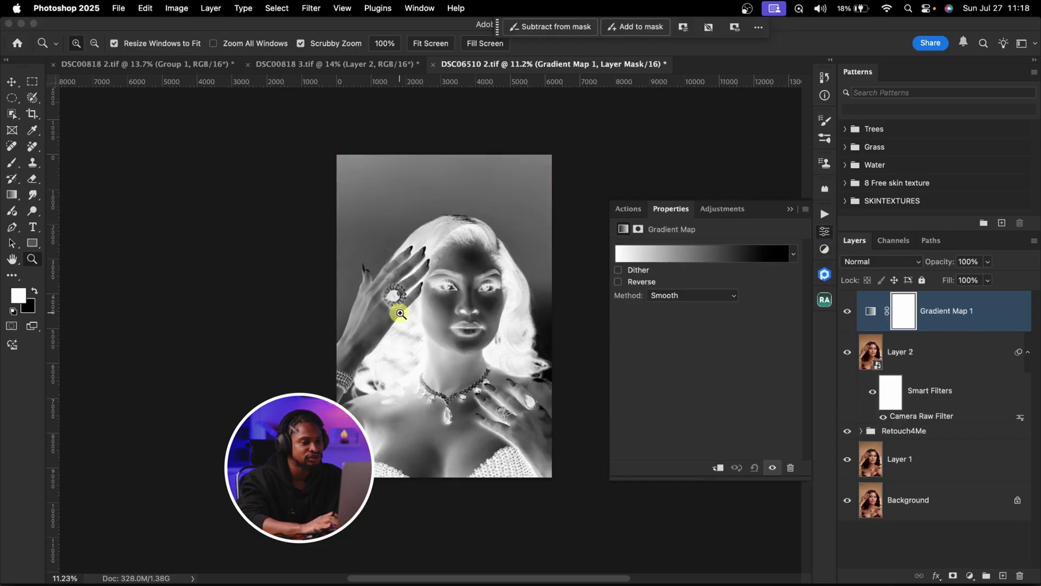
click(684, 258)
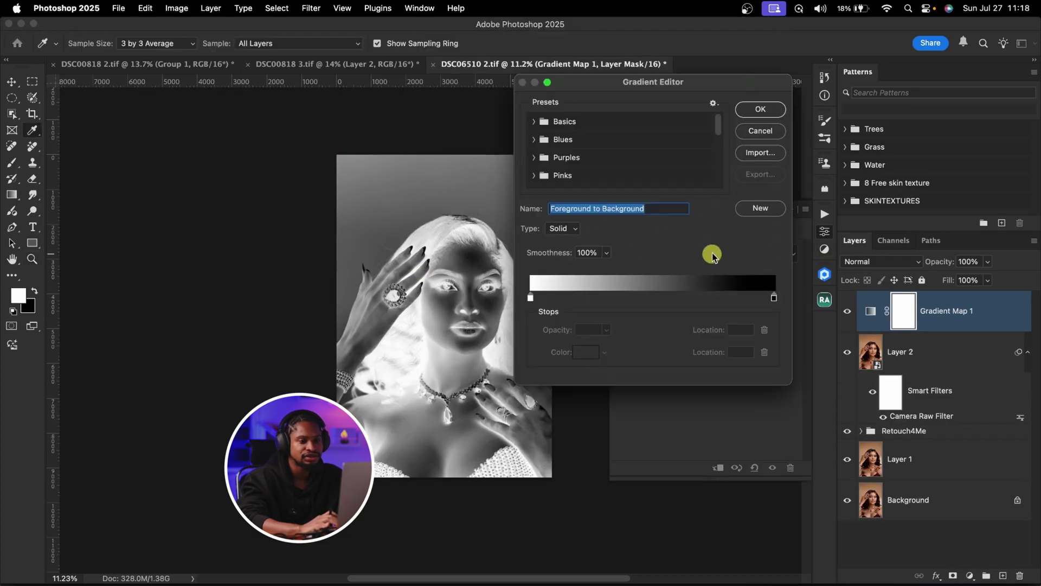
click(536, 123)
click(610, 140)
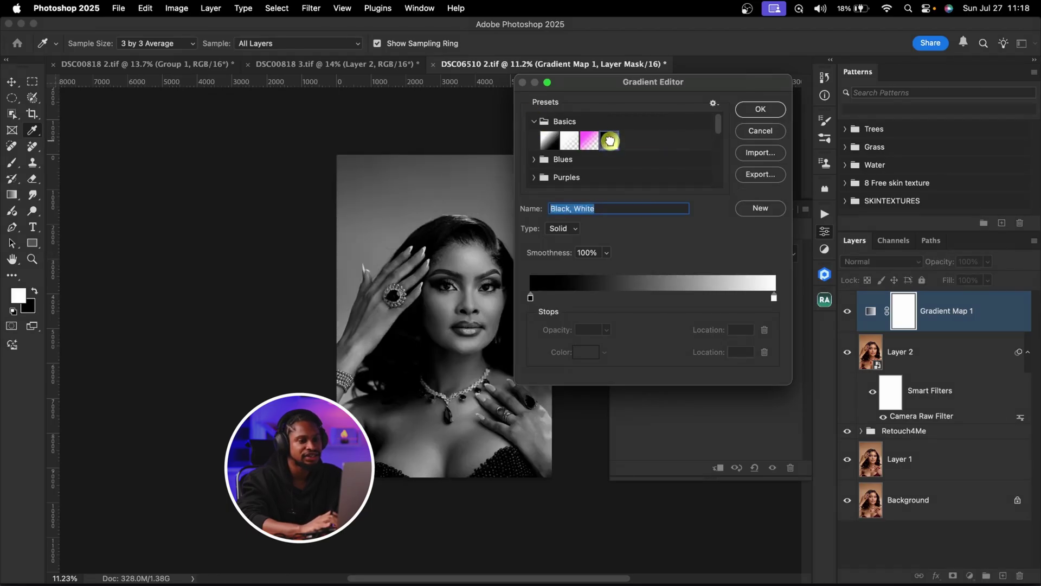
click(761, 109)
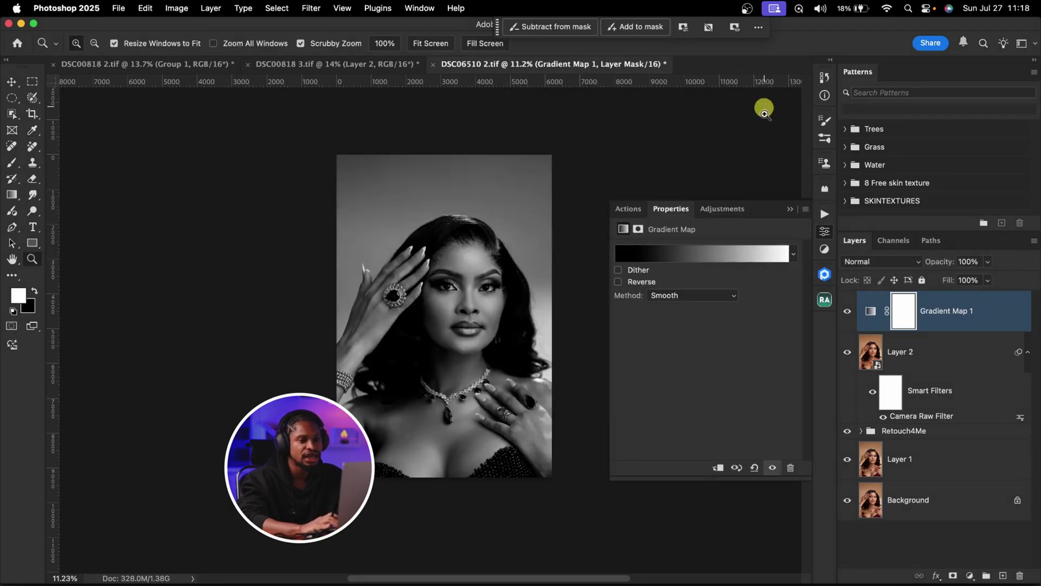
Set the Gradient Map layer to Multiply at 15% opacity and compare the portrait with it hidden and shown.
click(880, 263)
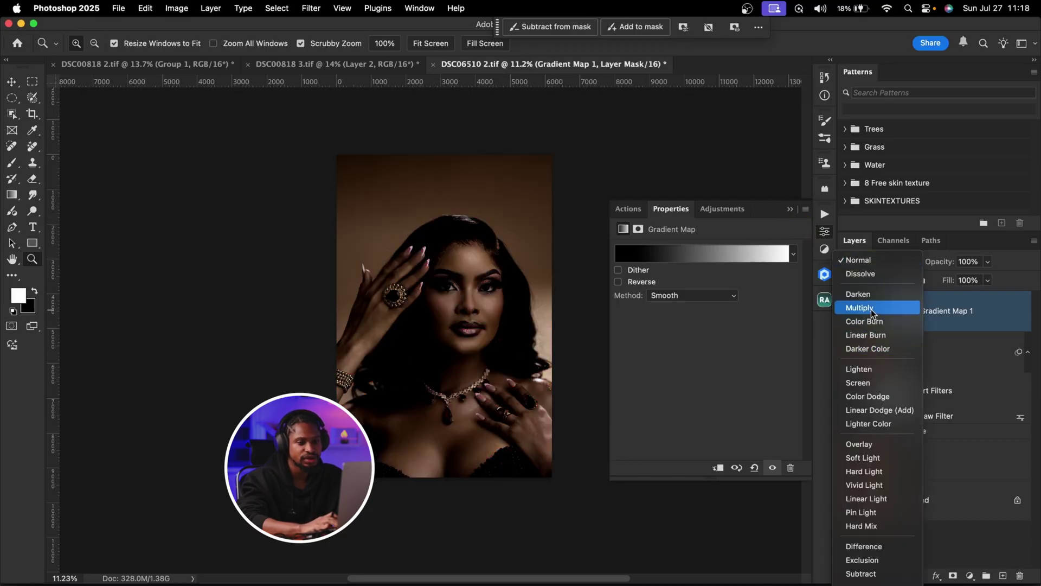
click(871, 308)
click(791, 211)
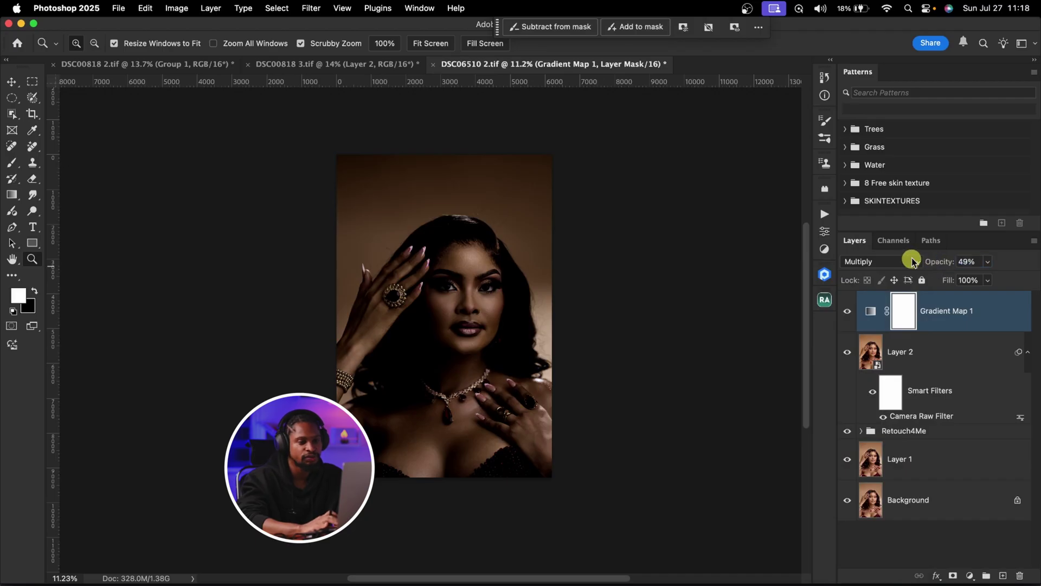
mouse_move(912, 262)
mouse_down()
mouse_move(953, 263)
mouse_move(929, 262)
mouse_up()
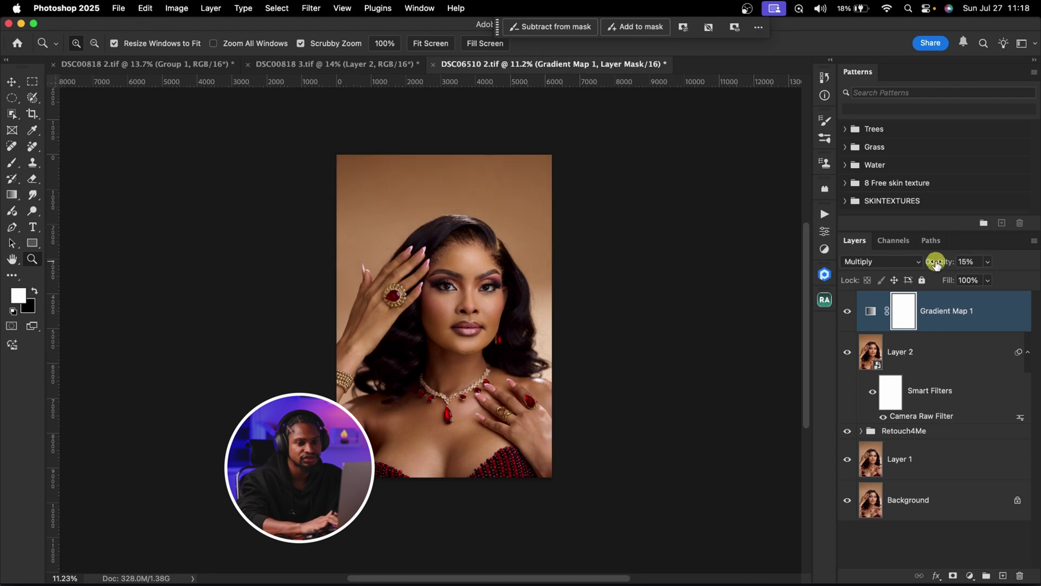
click(847, 314)
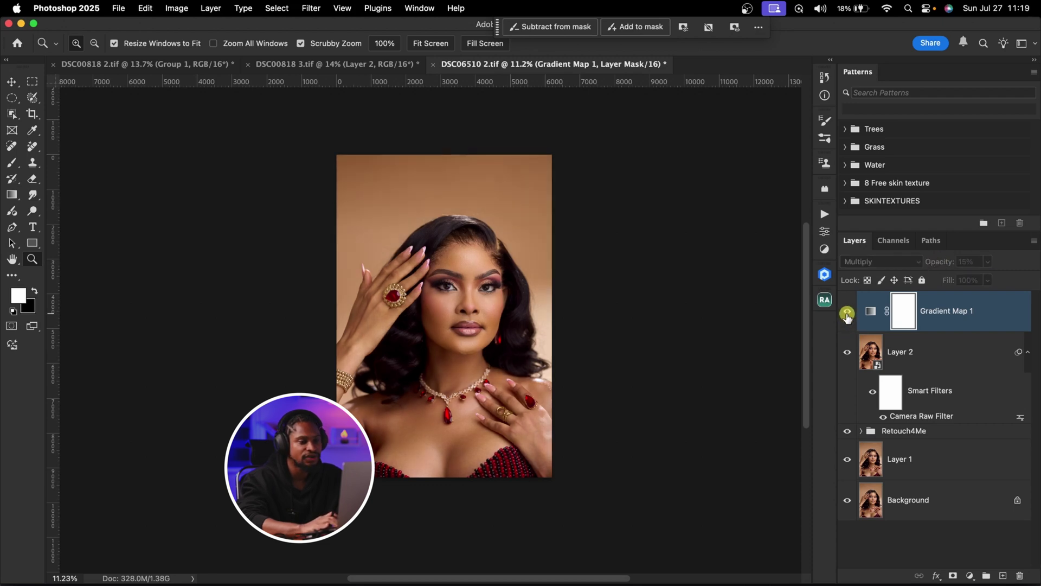
click(847, 314)
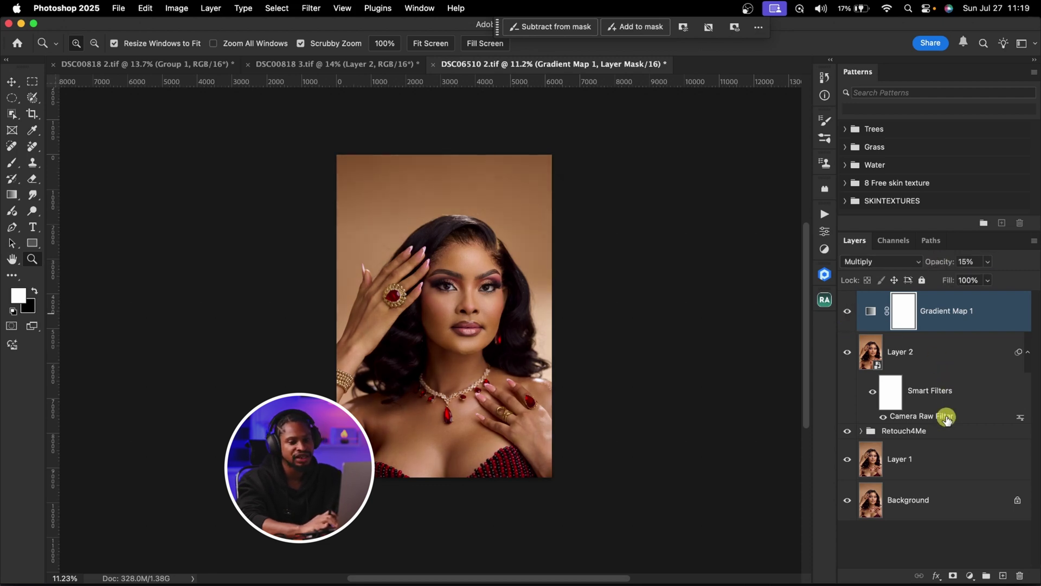
Group the Gradient Map layer with Layer 2 and compare the portrait with the group hidden and shown.
shift+click(953, 416)
key(super+g)
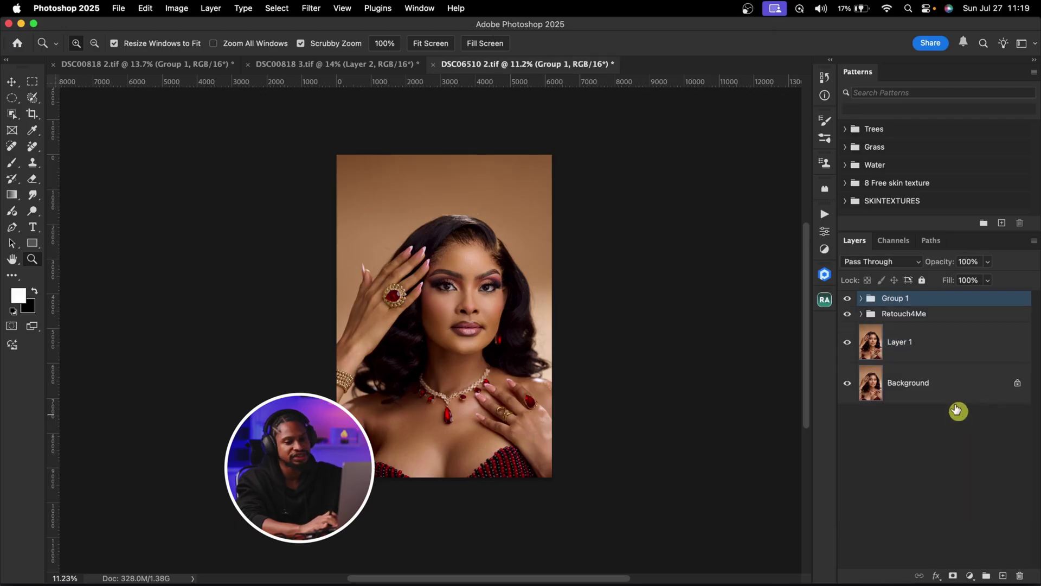
click(847, 298)
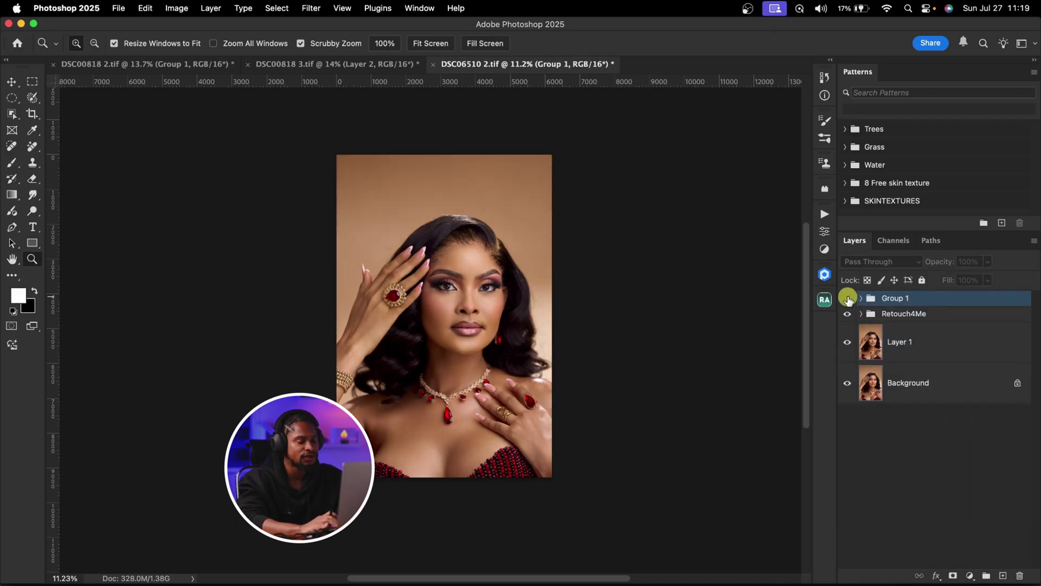
click(847, 298)
click(847, 298)
click(847, 299)
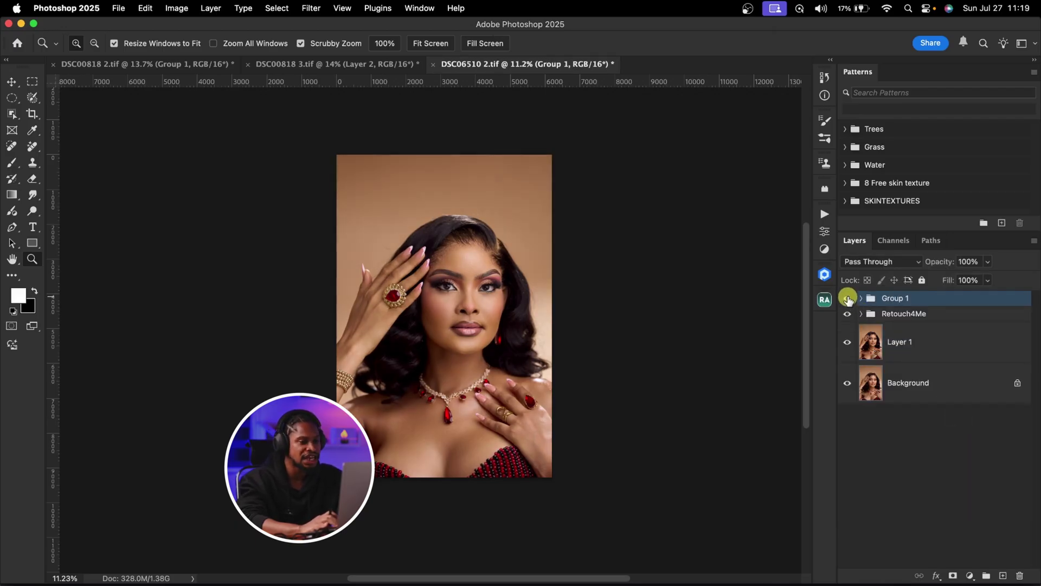
Save DSC06510 2.tif with no image compression, interleaved pixel order, IBM PC byte order and RLE layer compression.
key(super+s)
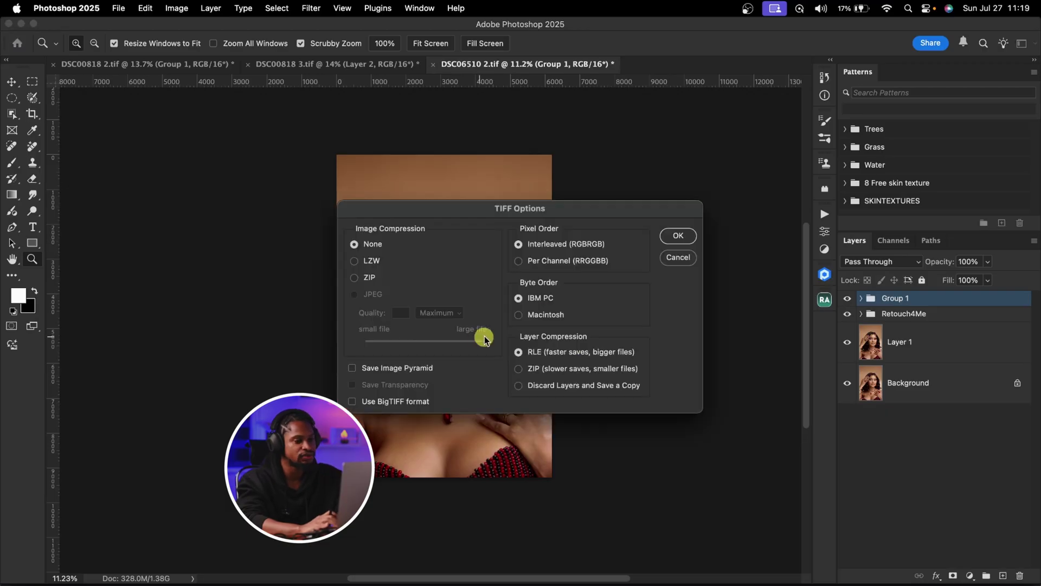
click(678, 237)
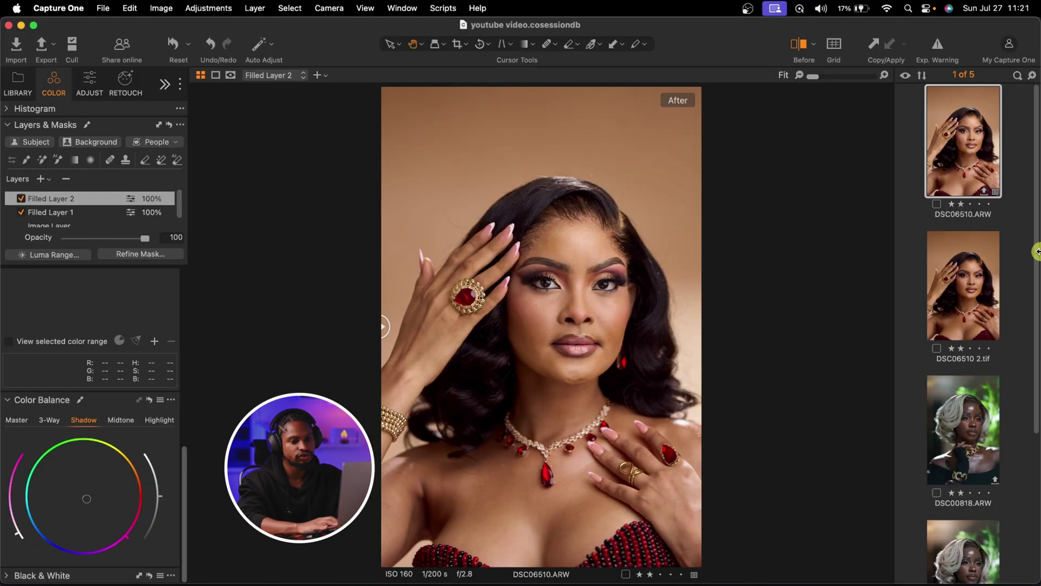
In Capture One, reset all adjustments on DSC06510.ARW and show it side by side with DSC06510 2.tif.
click(984, 271)
click(974, 157)
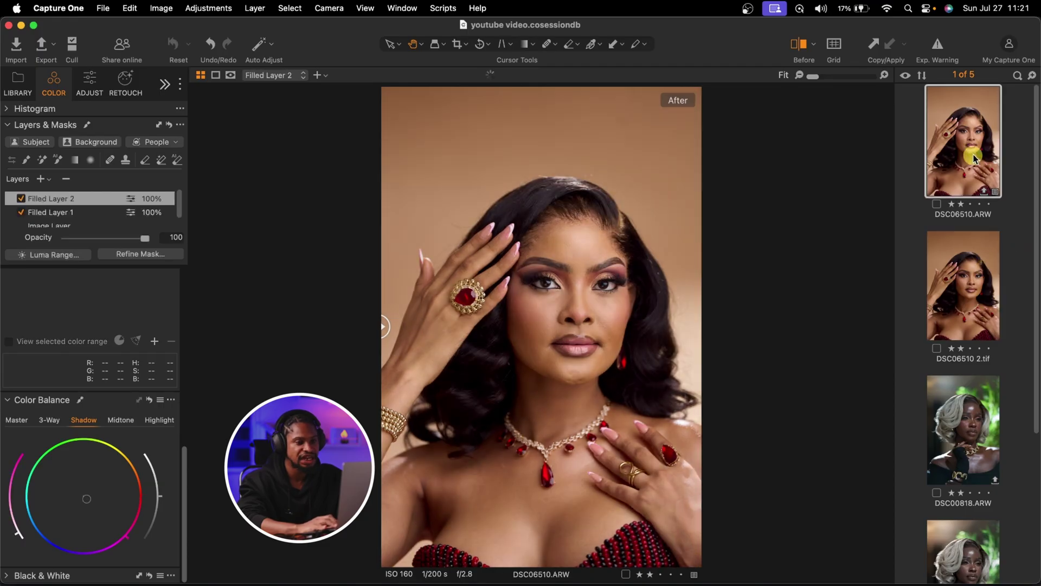
click(173, 41)
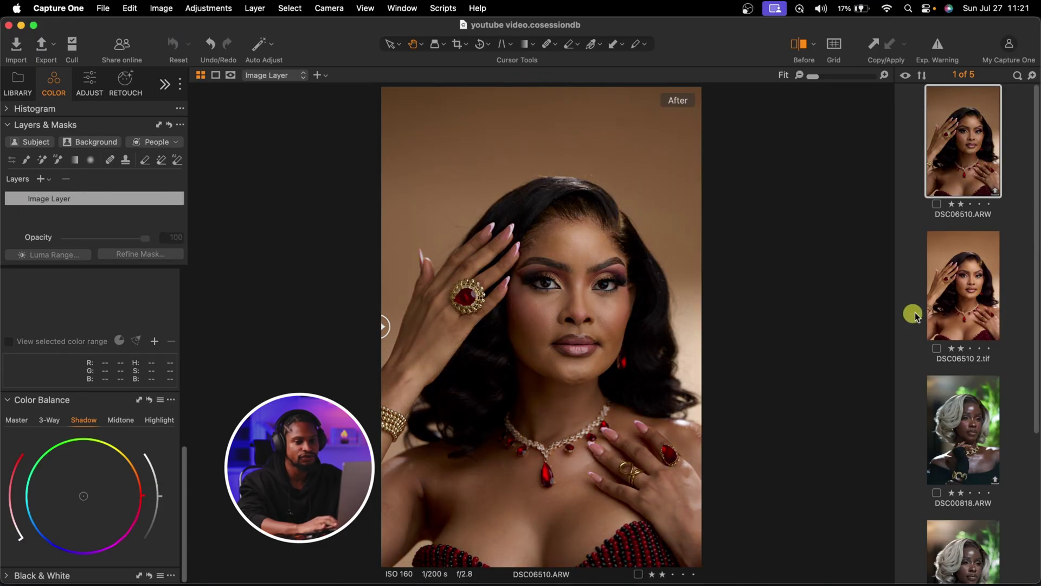
super+click(960, 304)
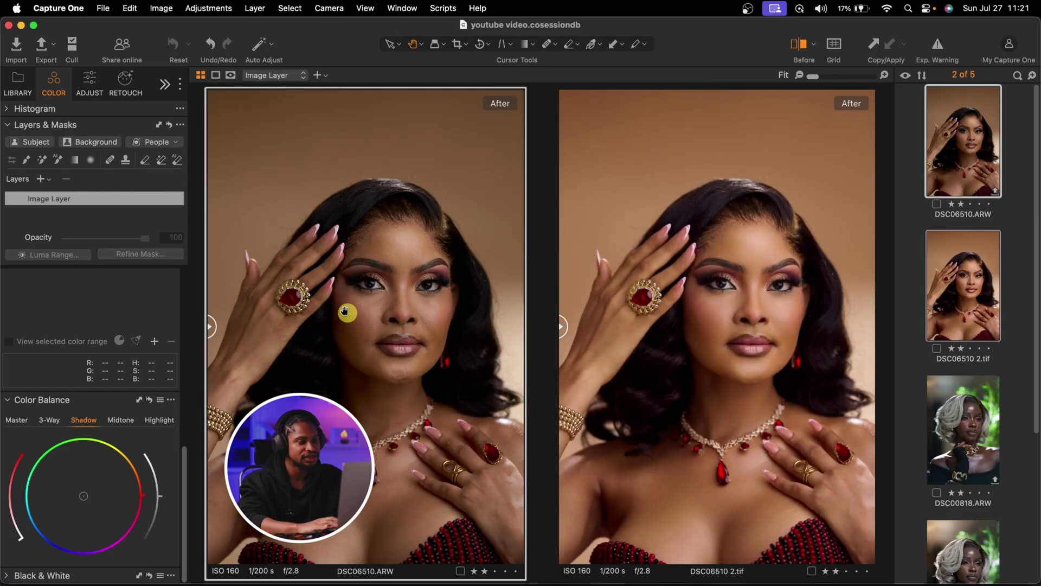
Set the exposure of the retouched DSC06510 2.tif to 0.21.
click(771, 326)
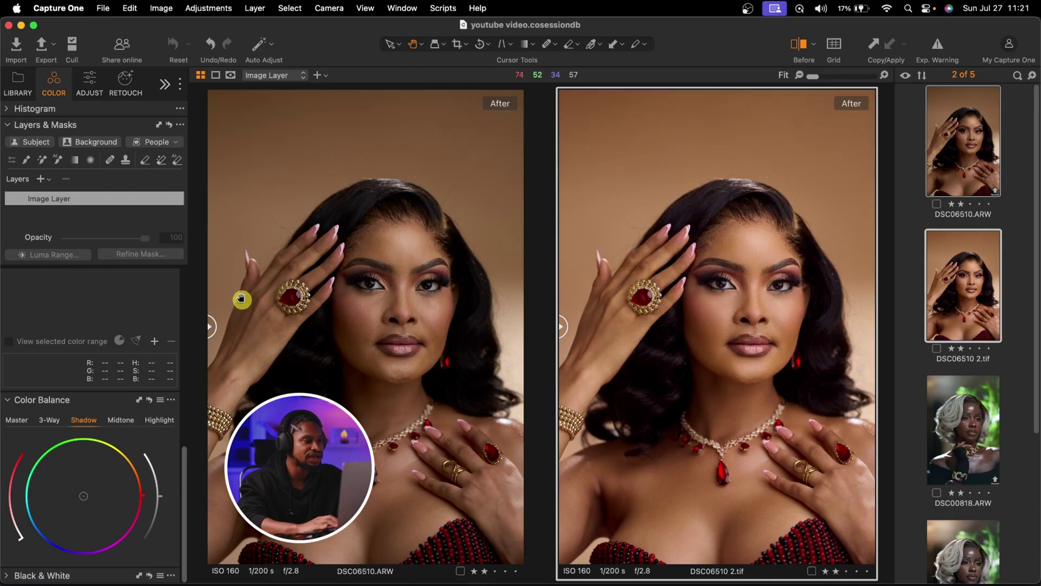
click(89, 80)
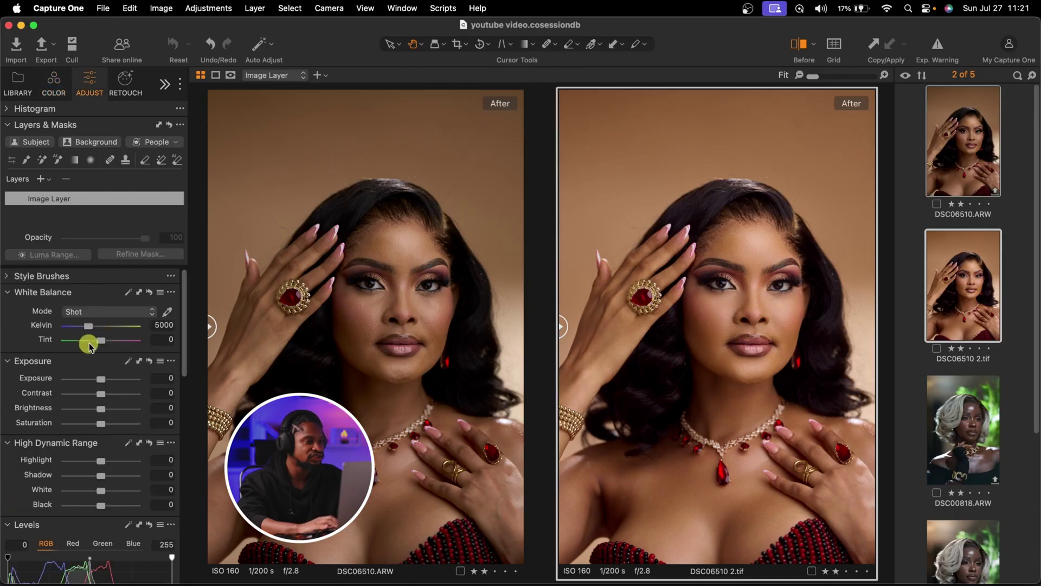
drag(105, 381, 109, 383)
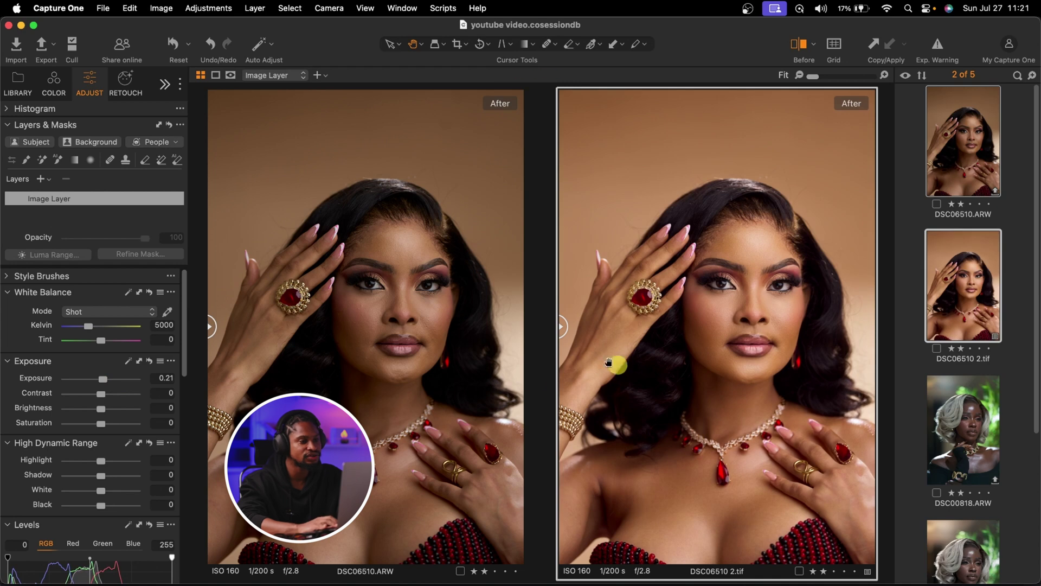